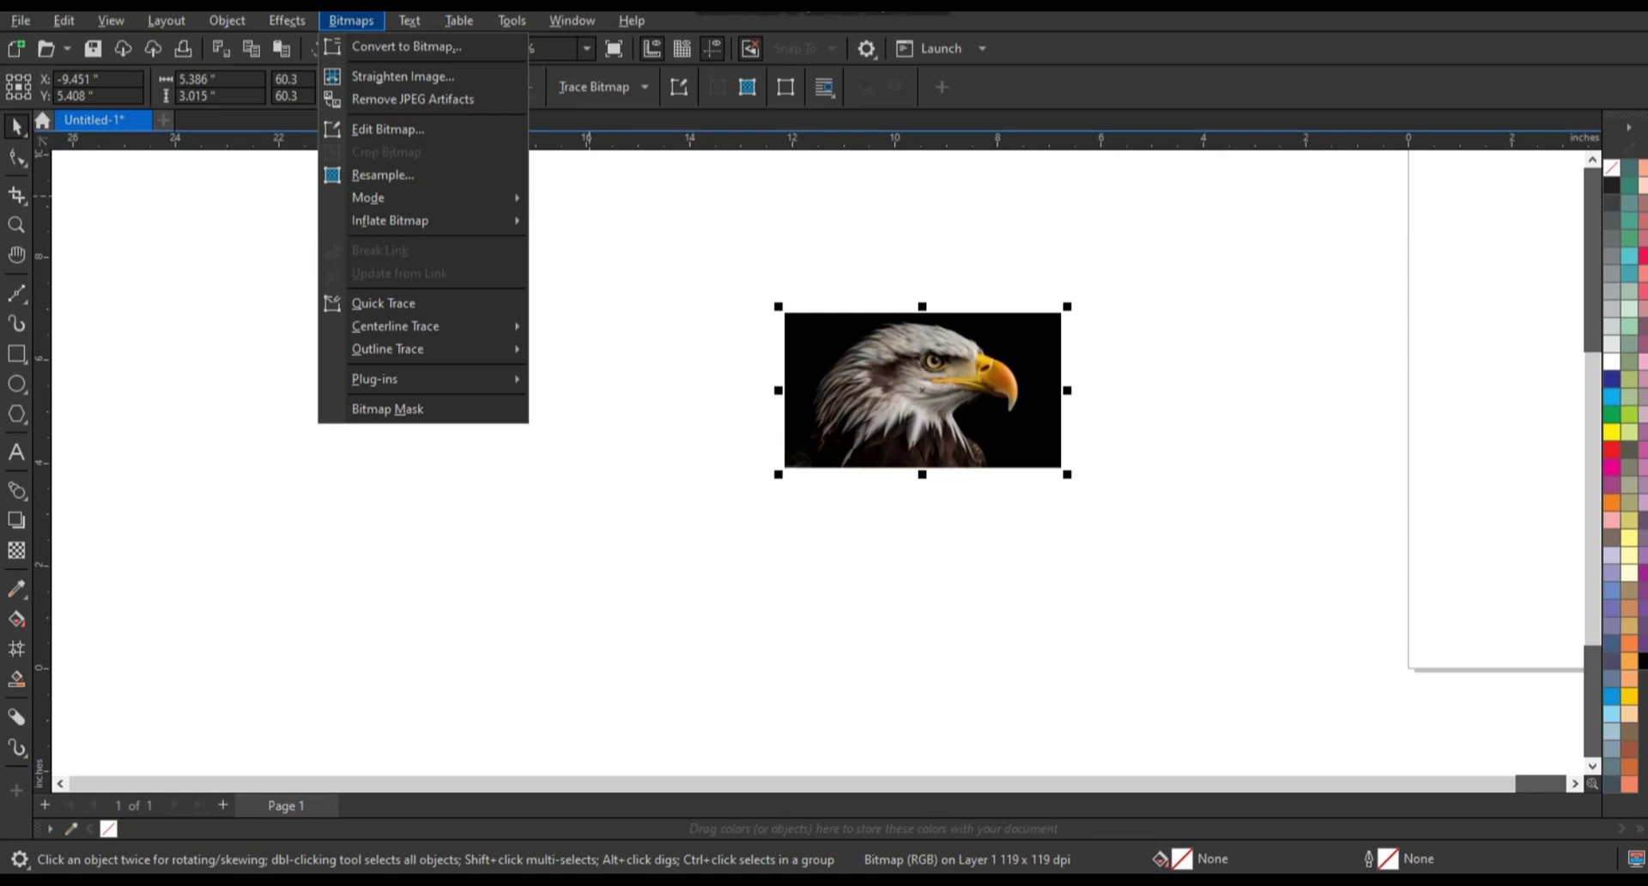
Convert the colour eagle photo to an 8-bit Grayscale bitmap.
left_click(403, 46)
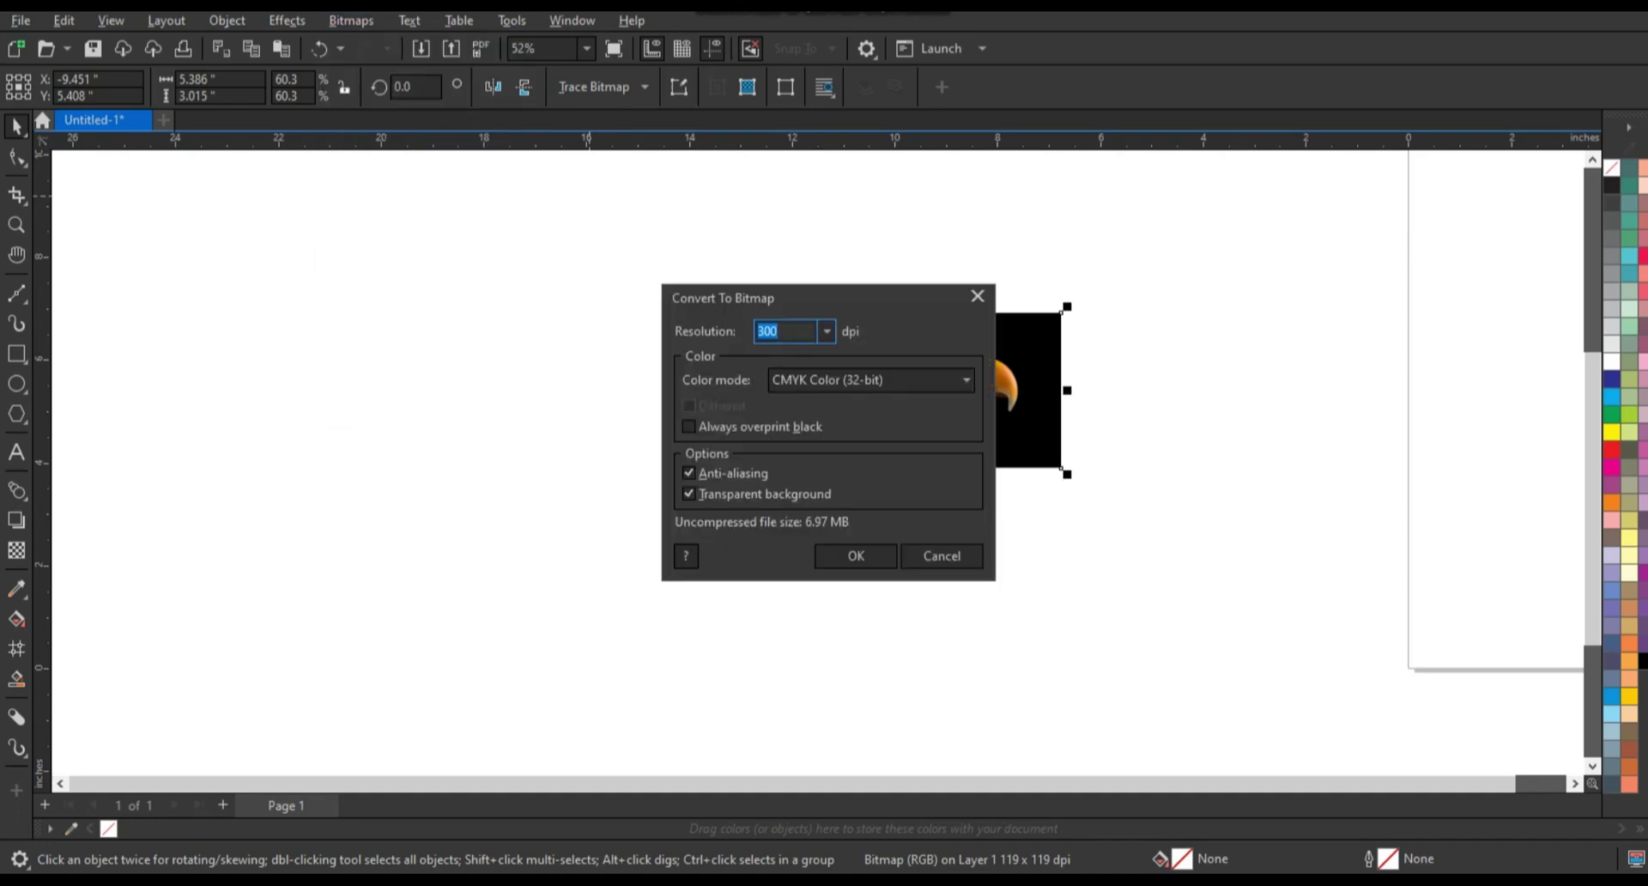
left_click(871, 379)
left_click(815, 434)
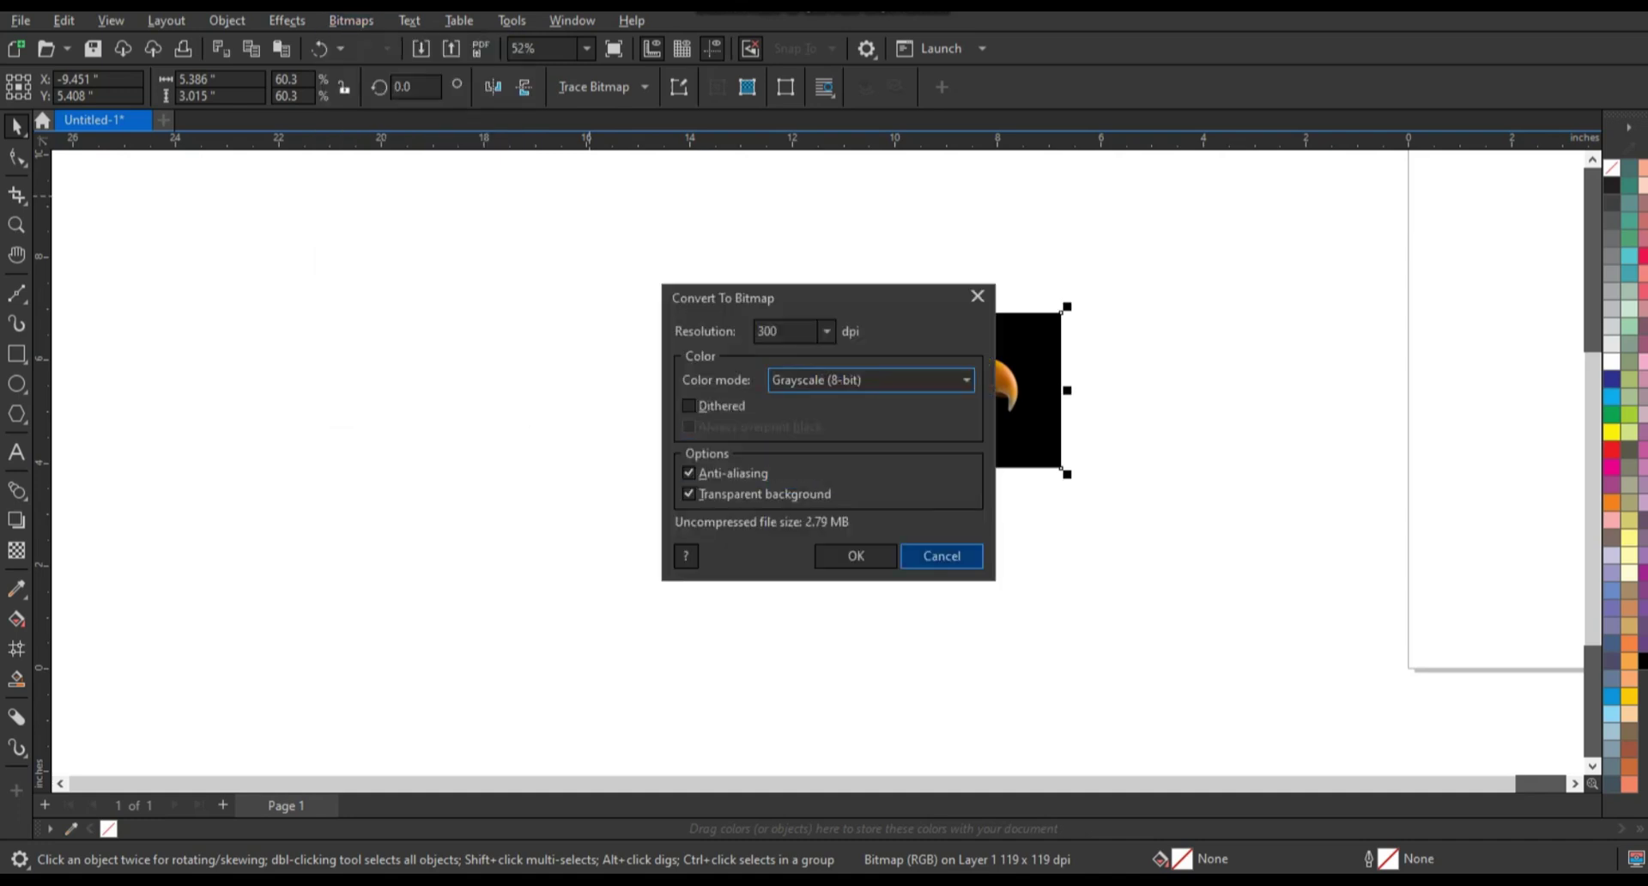
left_click(856, 555)
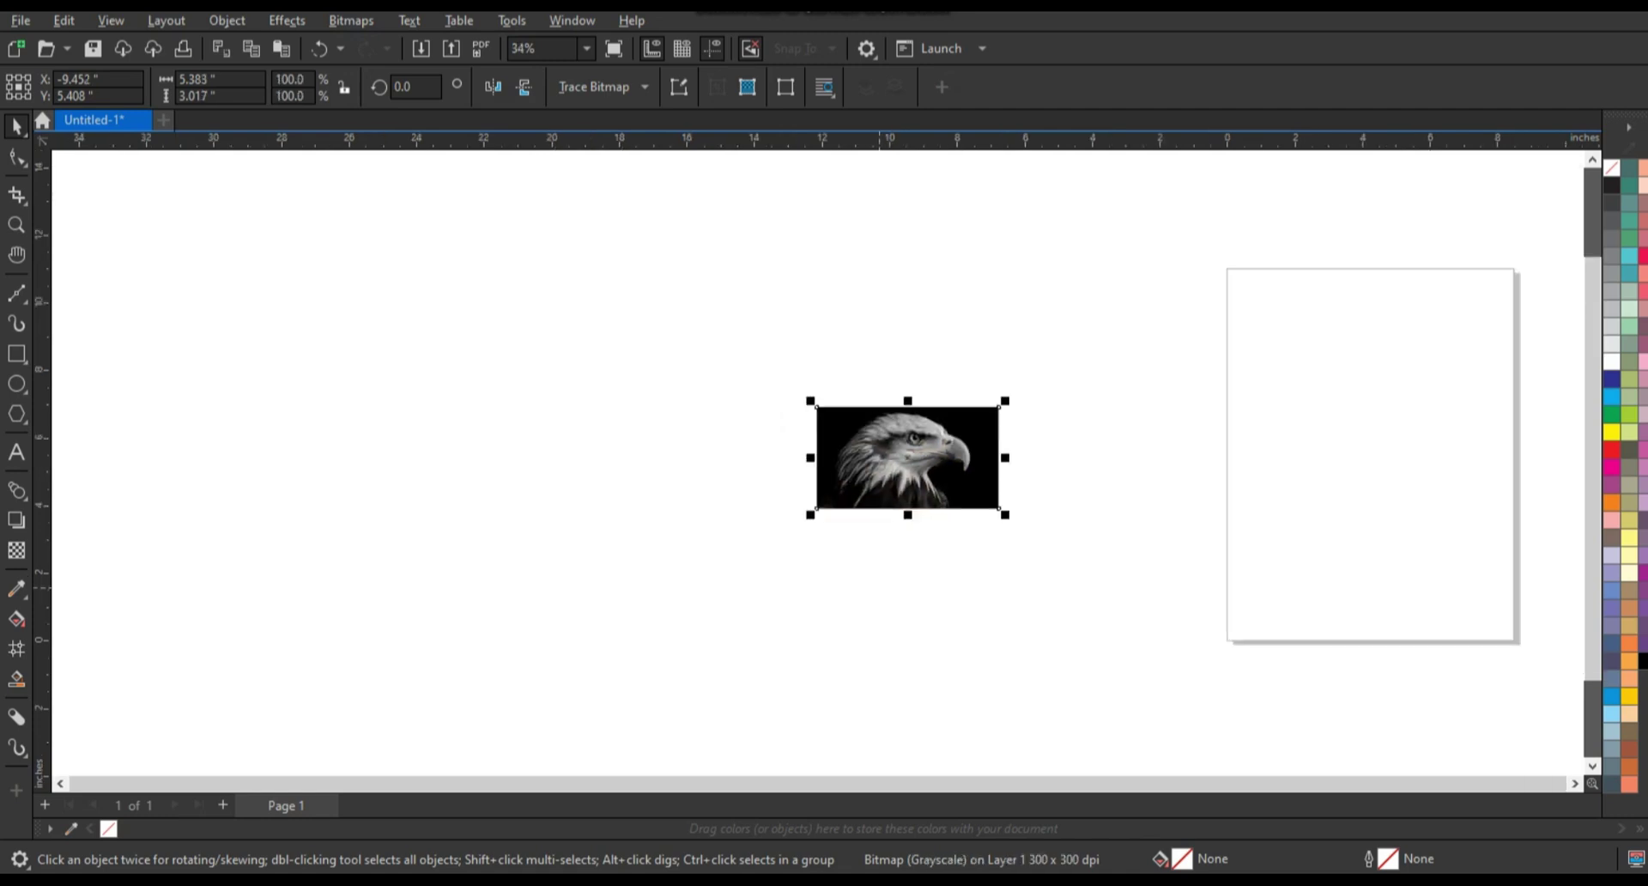
Zoom to the eagle photo and fade it to about 51 transparency.
key("shift+F2")
scroll(711, 506, "down", 2)
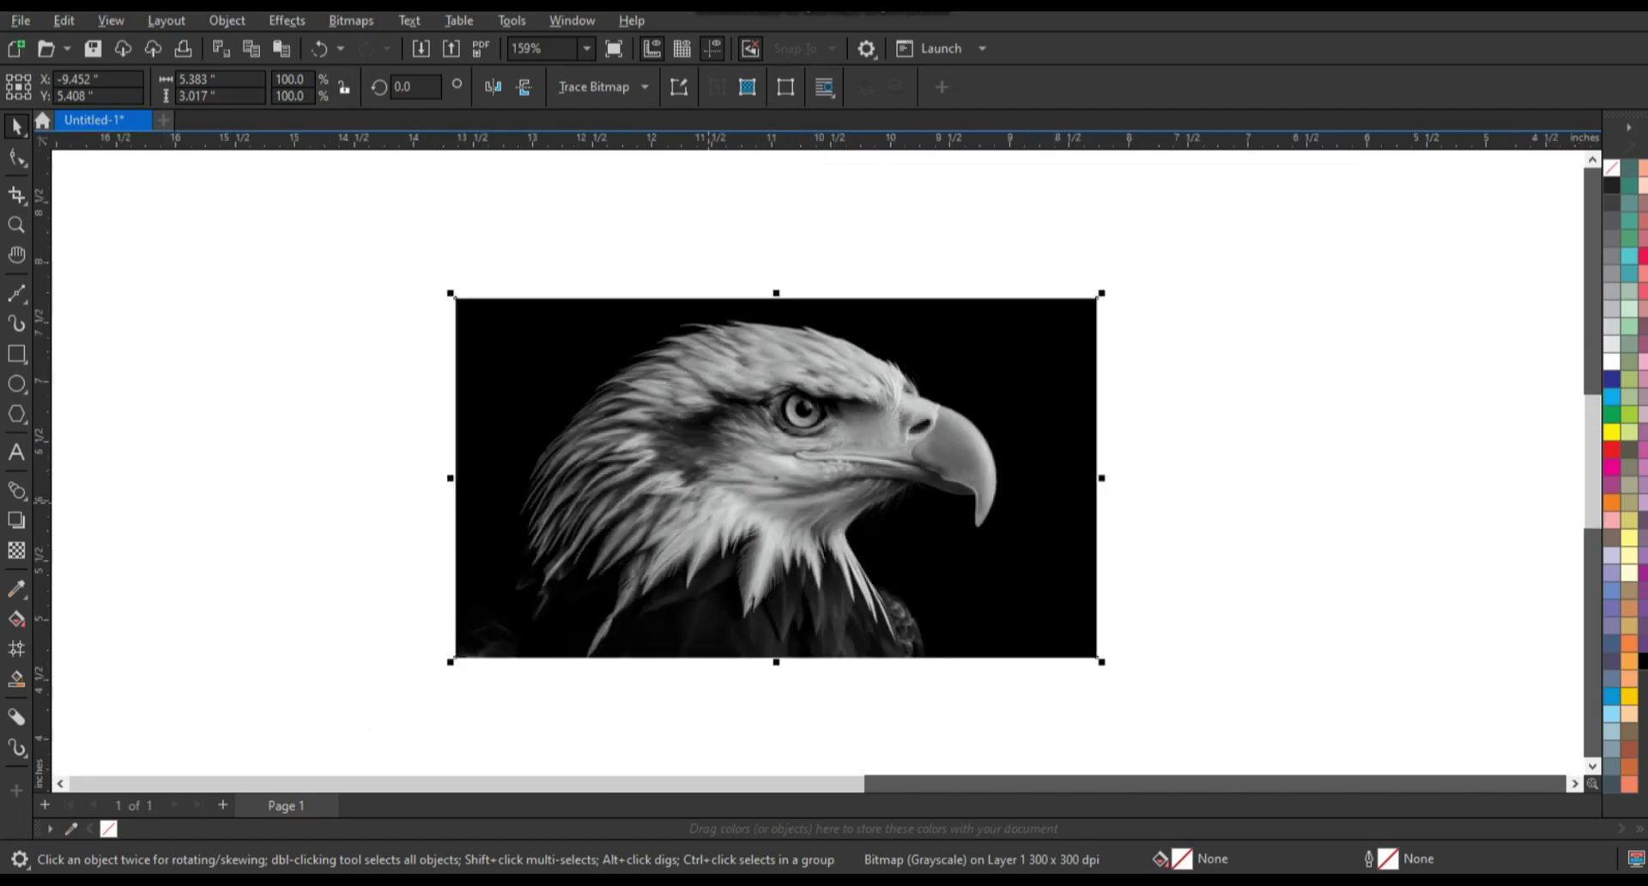
left_click(17, 549)
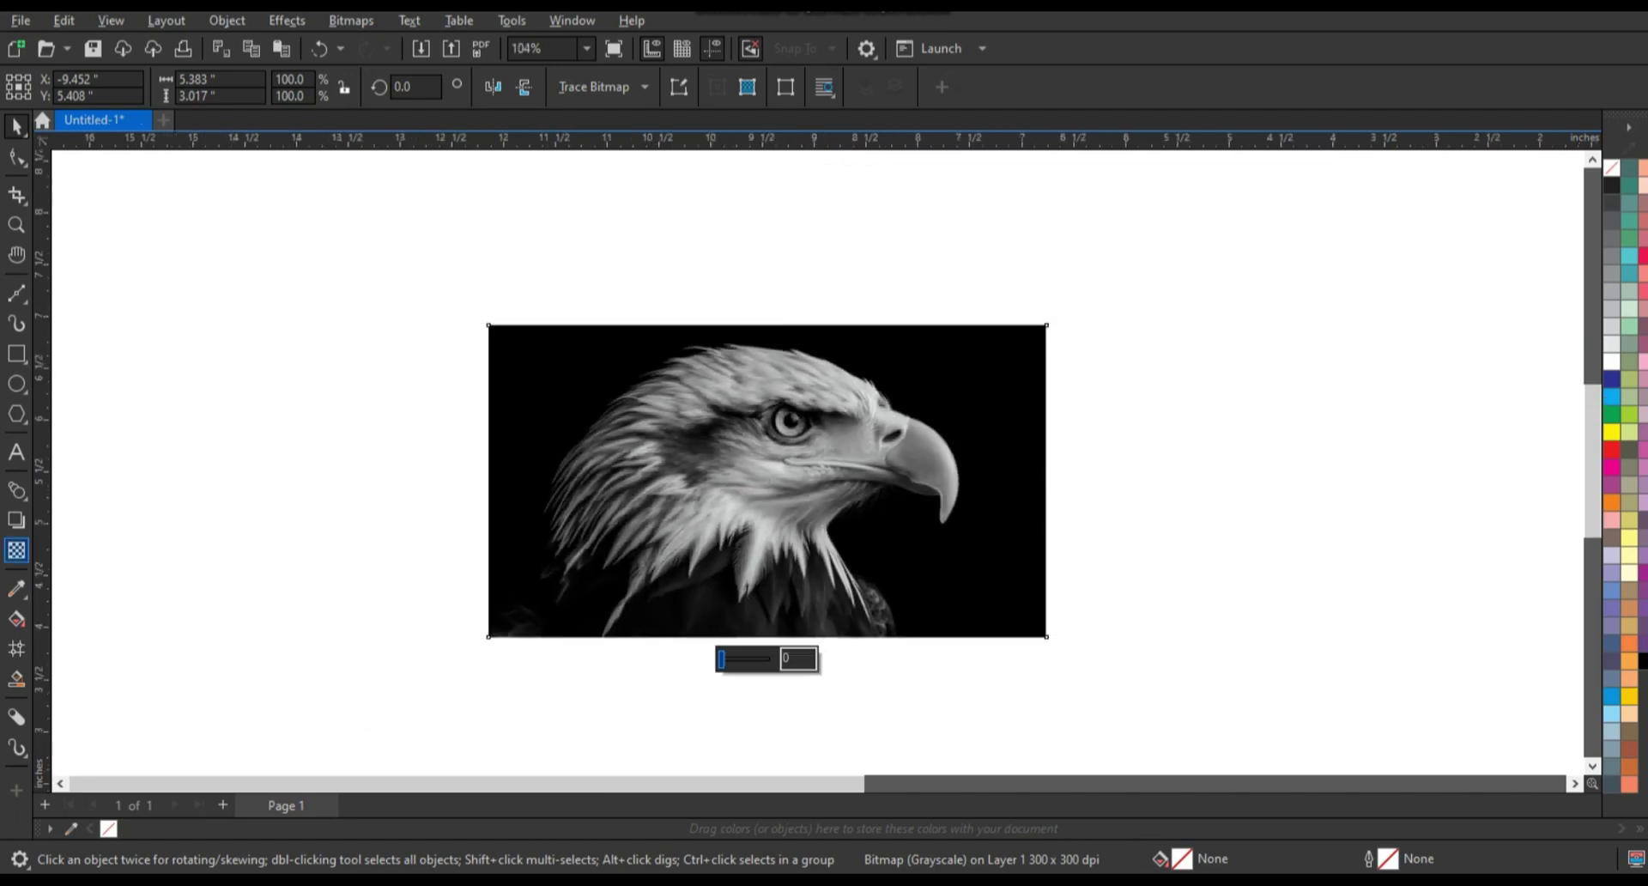
left_click_drag(722, 658, 748, 658)
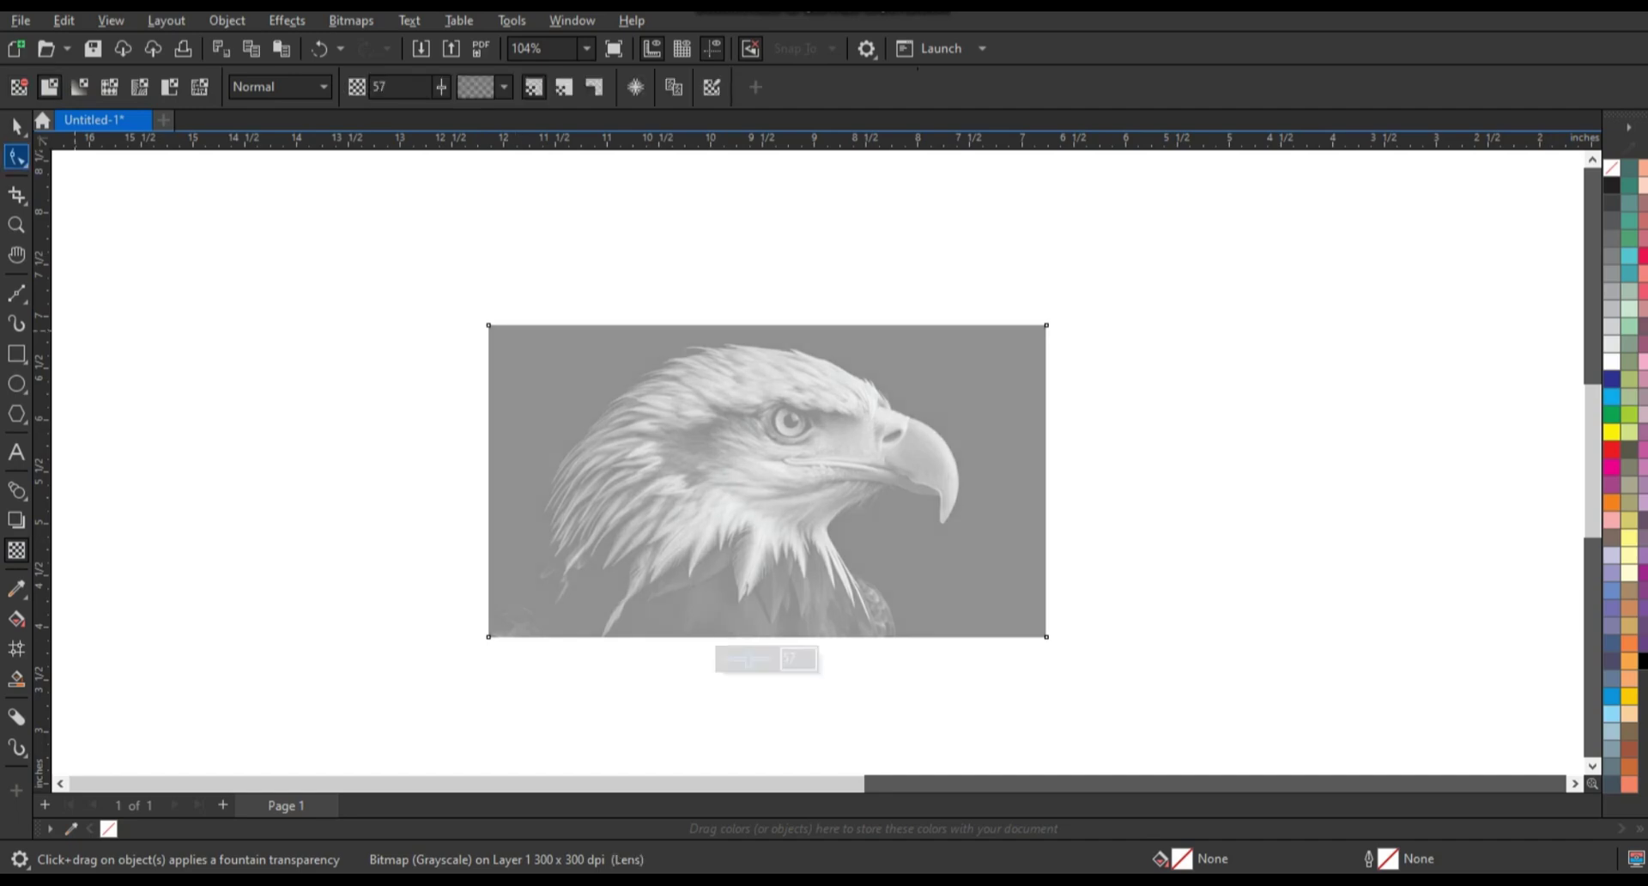
Narrow the photo to about 89% of its width and deselect it.
key("space")
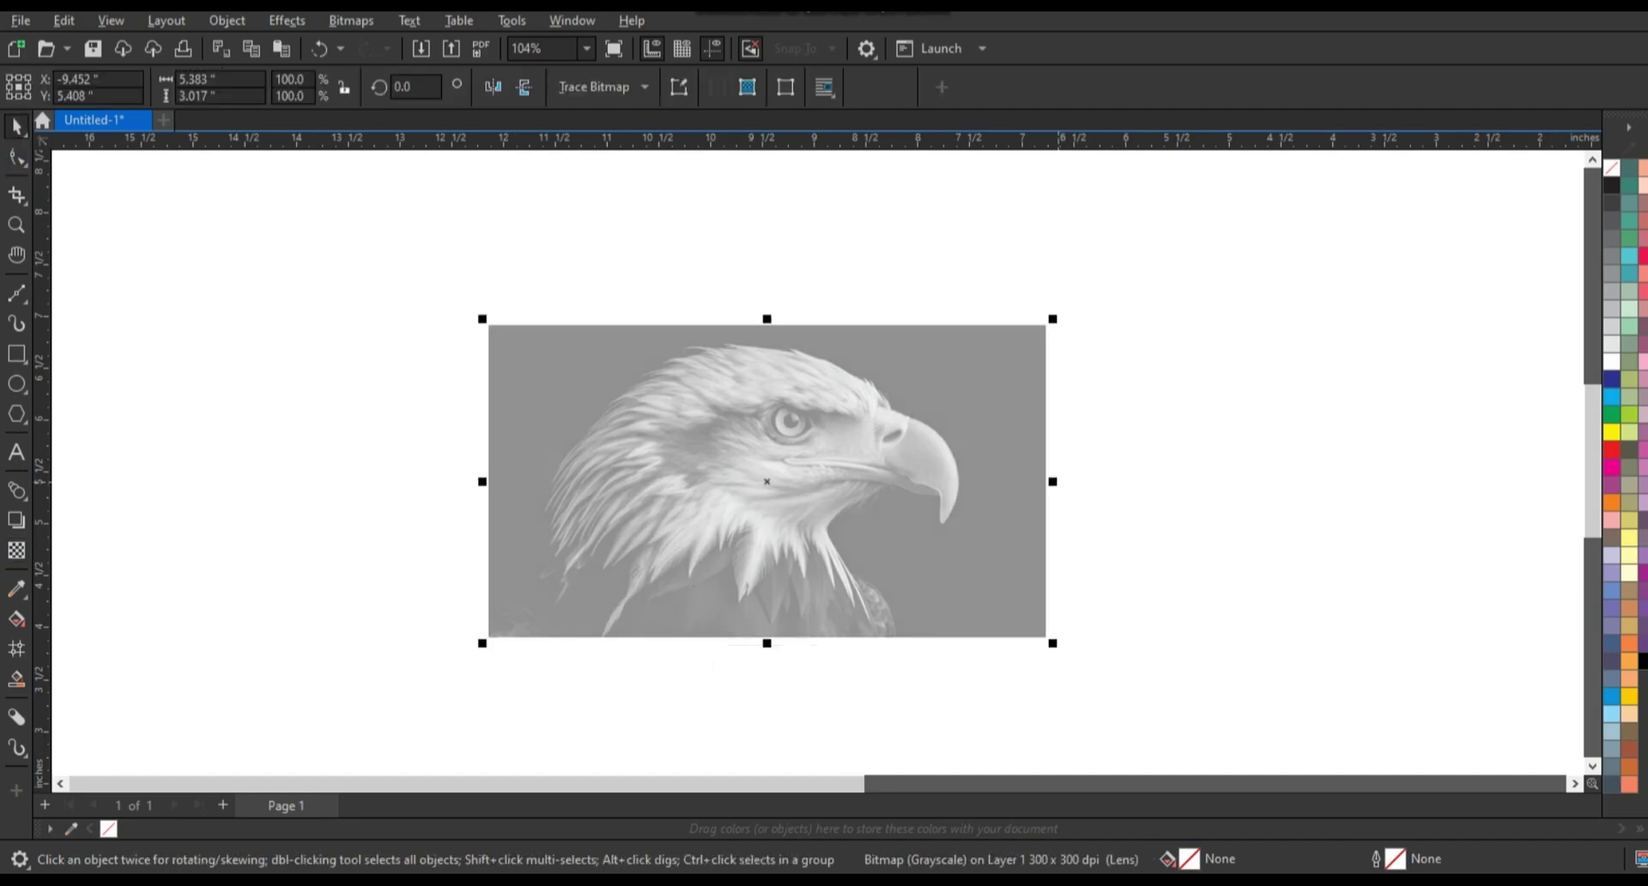
left_click_drag(482, 481, 518, 481)
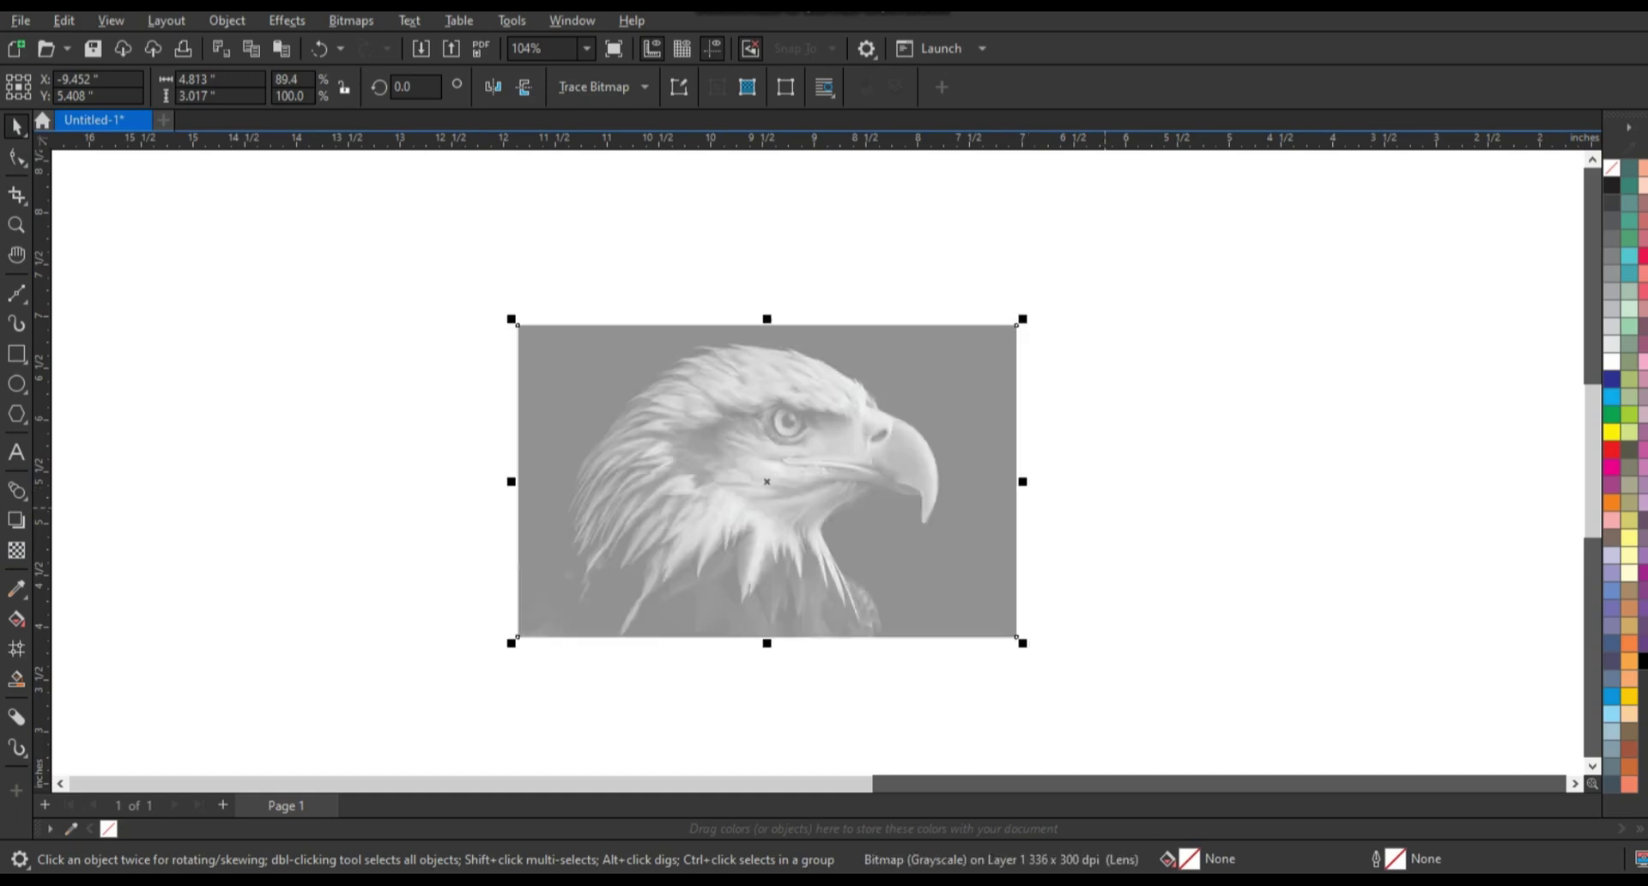
key("Escape")
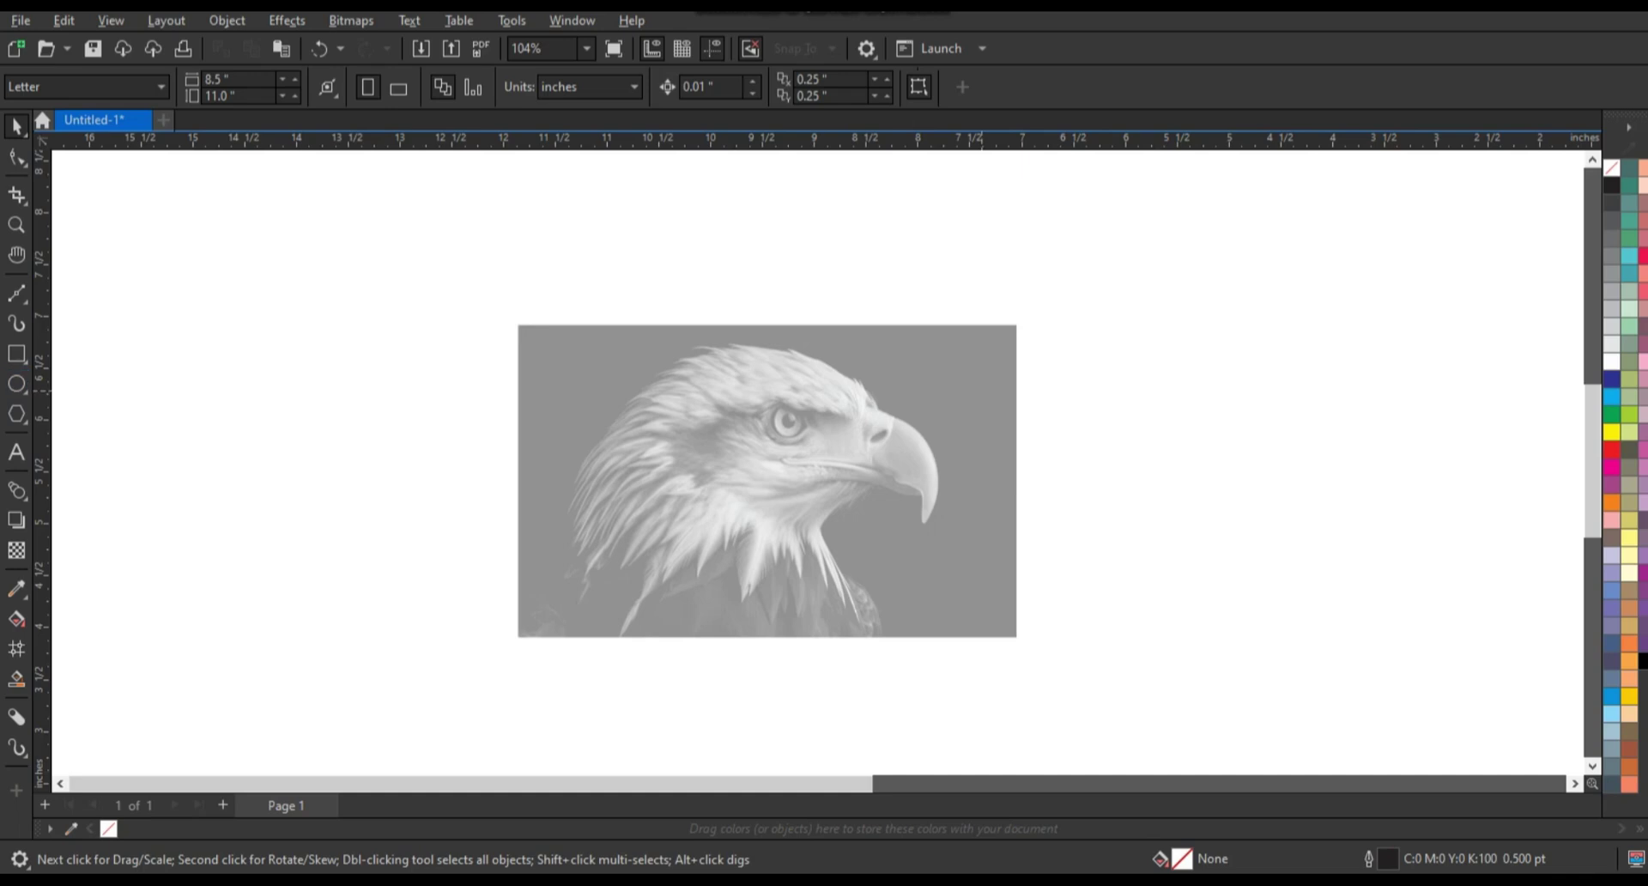
Set the default outline width for new graphics to 3 pt.
key("F7")
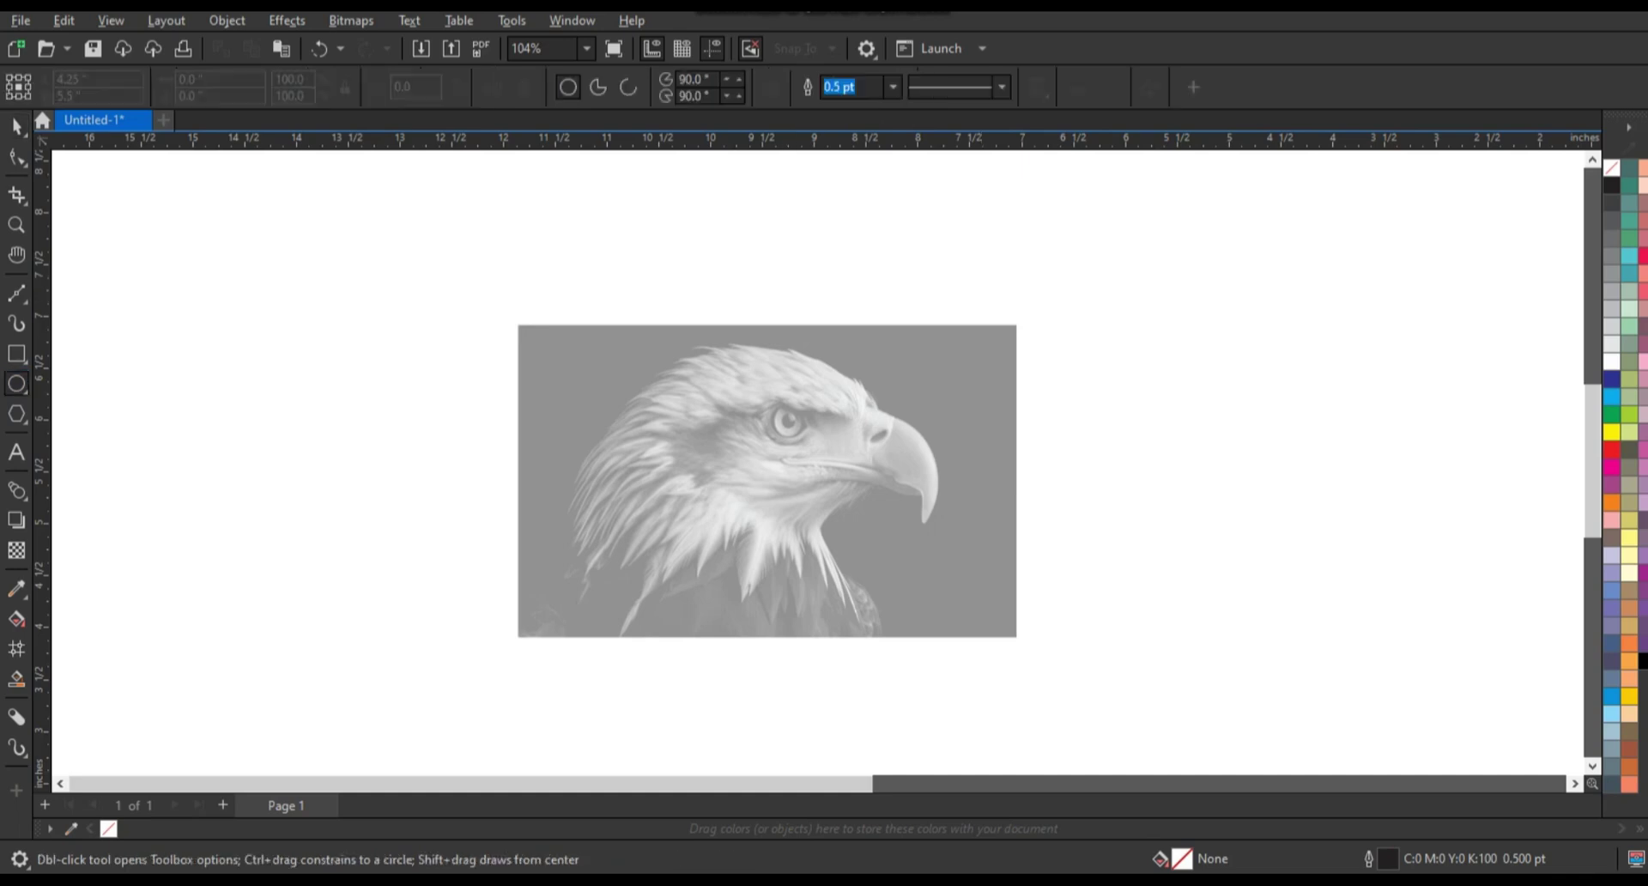
left_click(893, 86)
key("Escape")
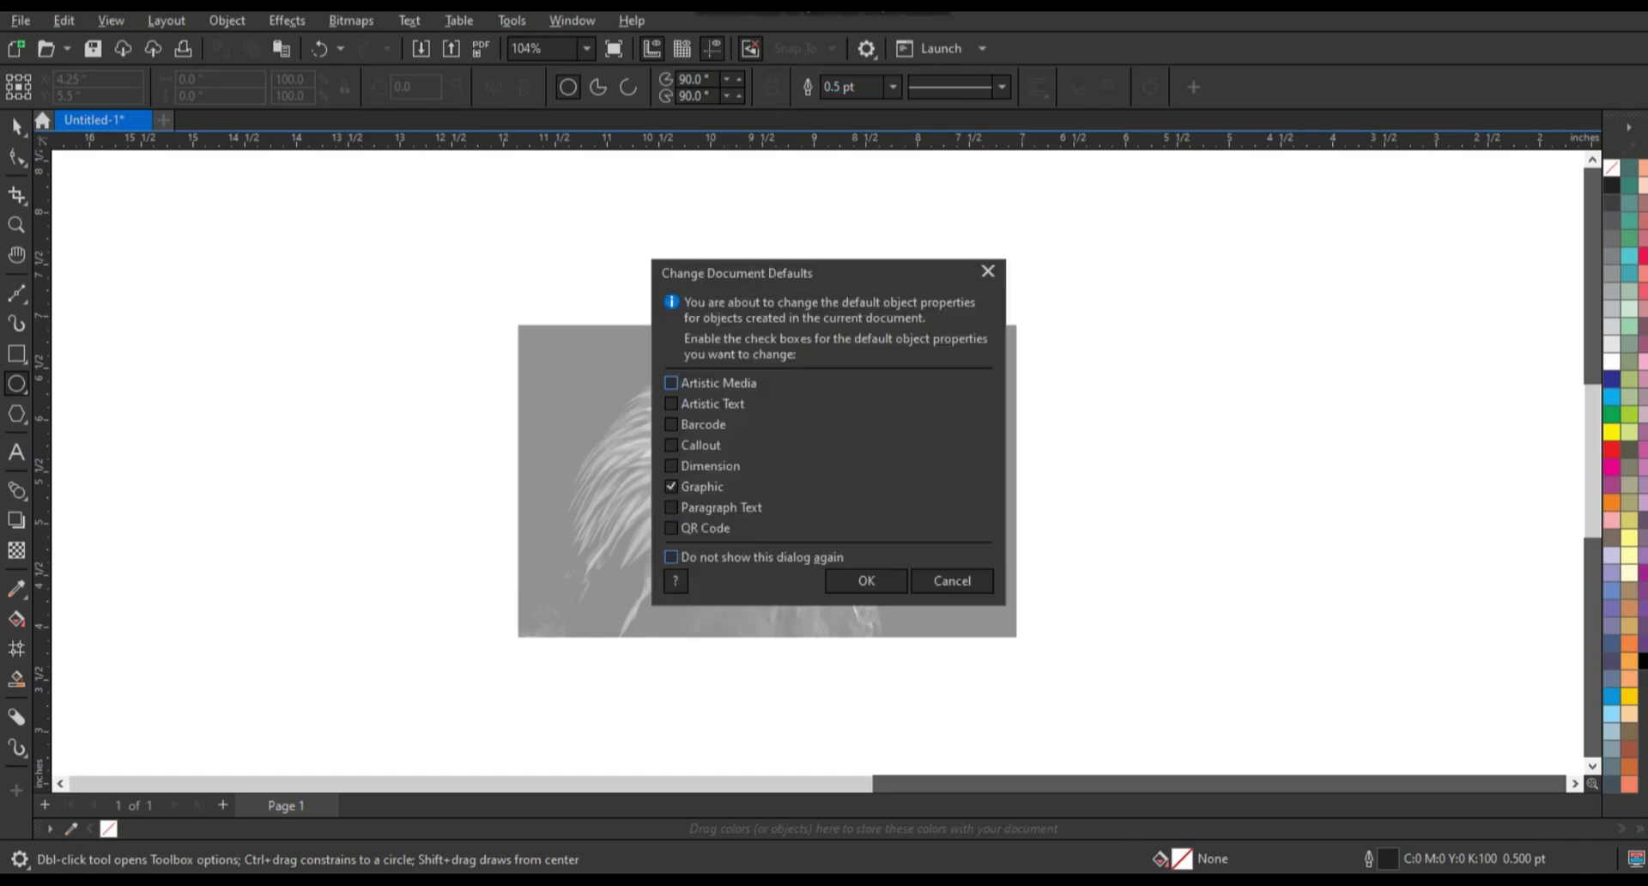
key("Return")
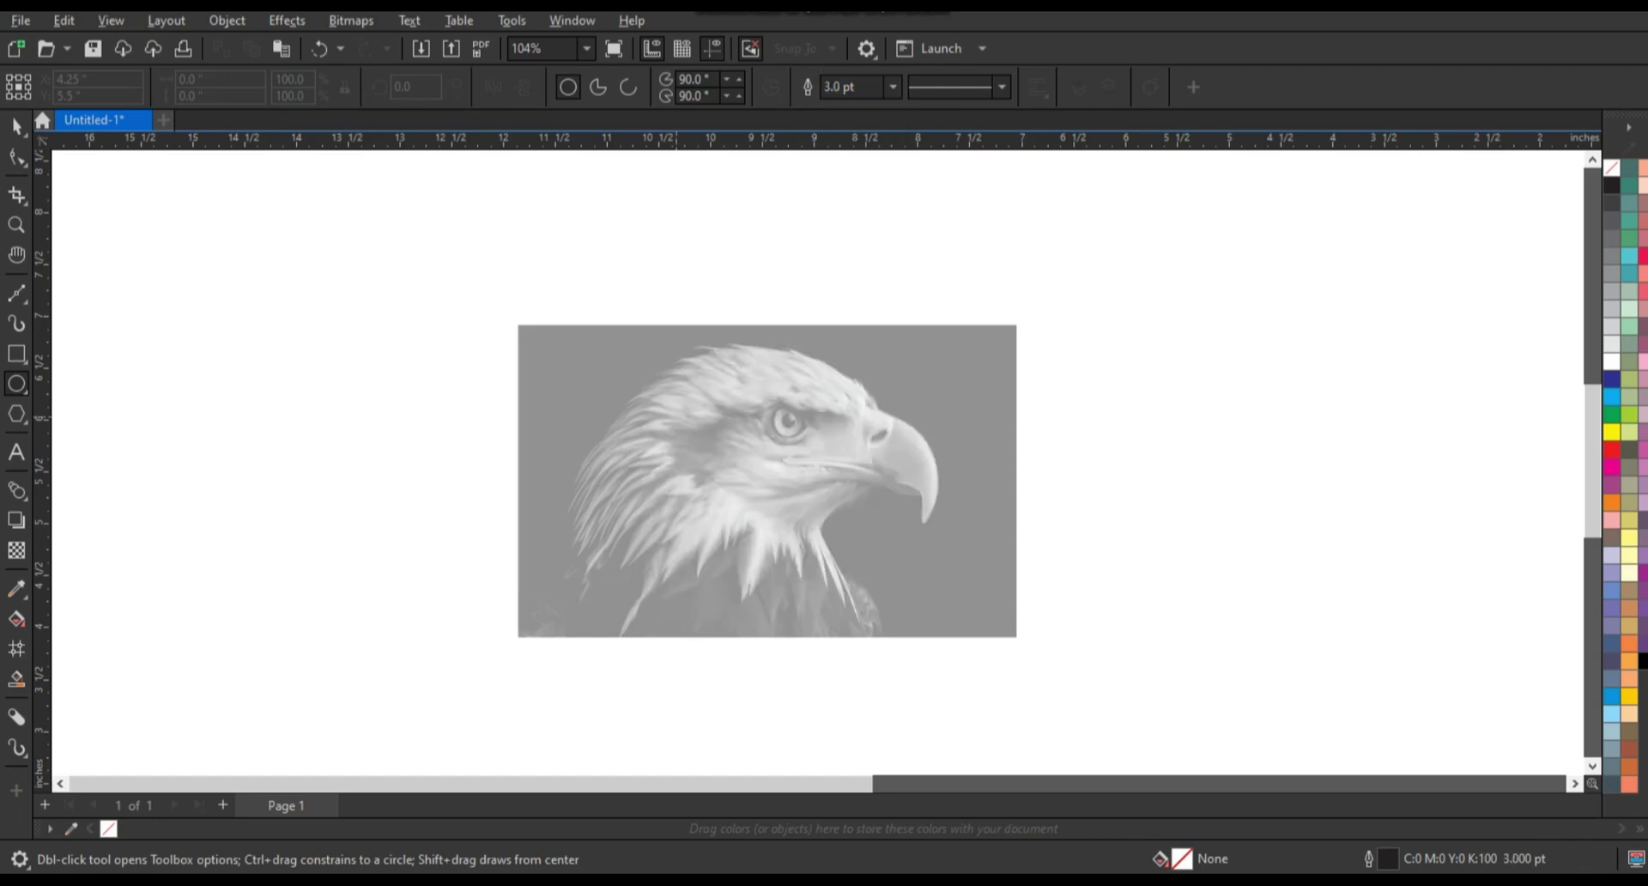
Draw a circle over the eagle head and combine it with a smaller inner copy into a black ring.
left_click_drag(566, 288, 970, 692)
key("space")
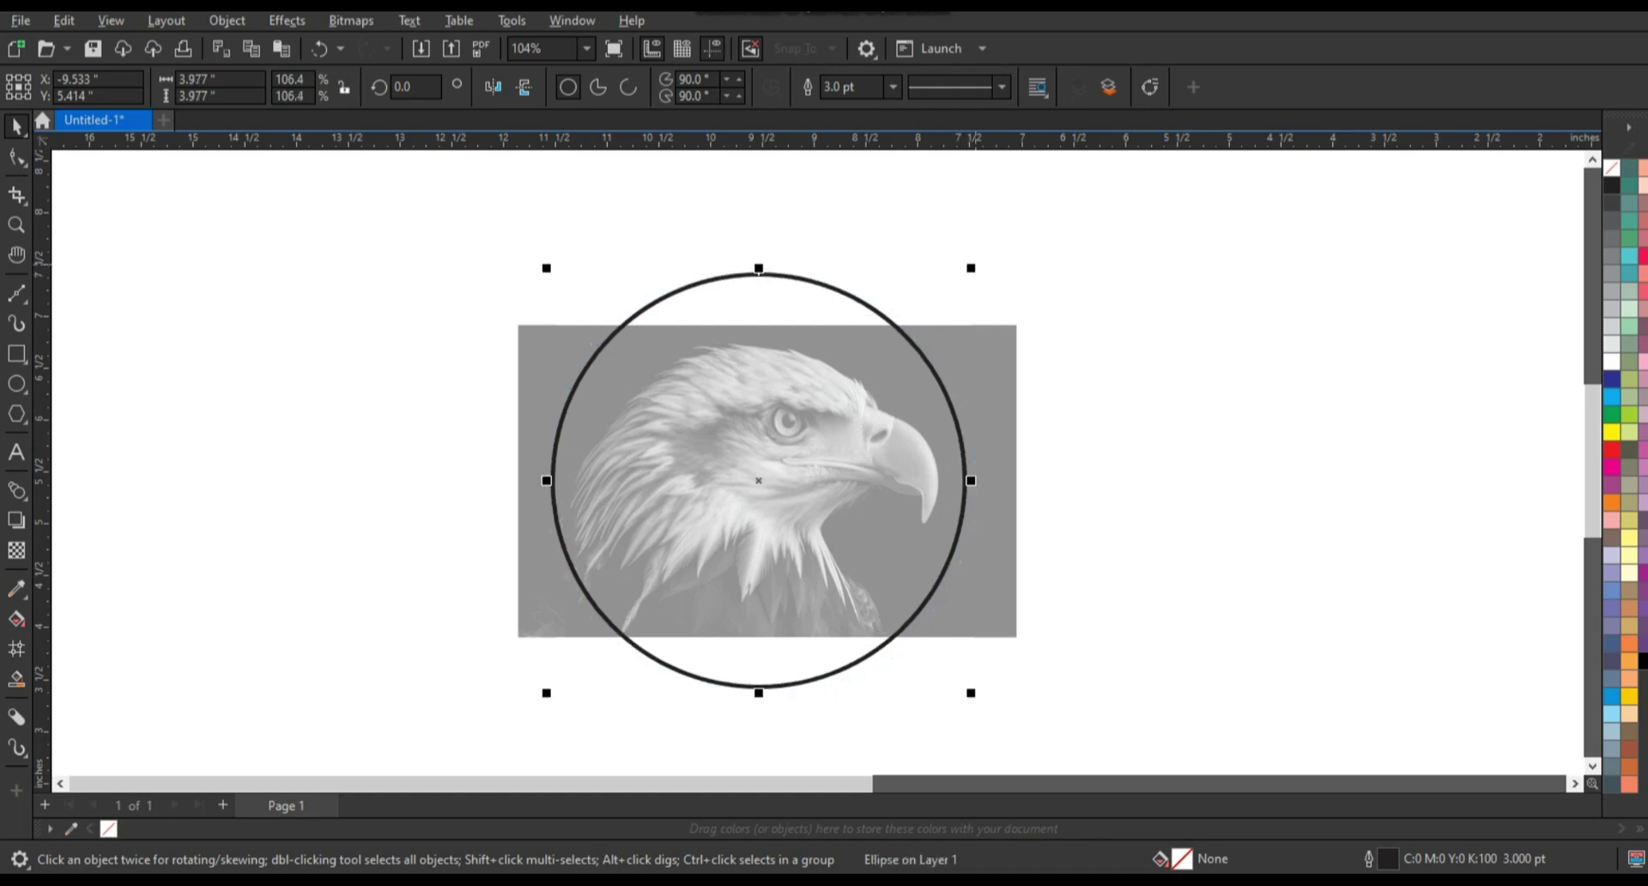
left_click_drag(759, 481, 759, 492)
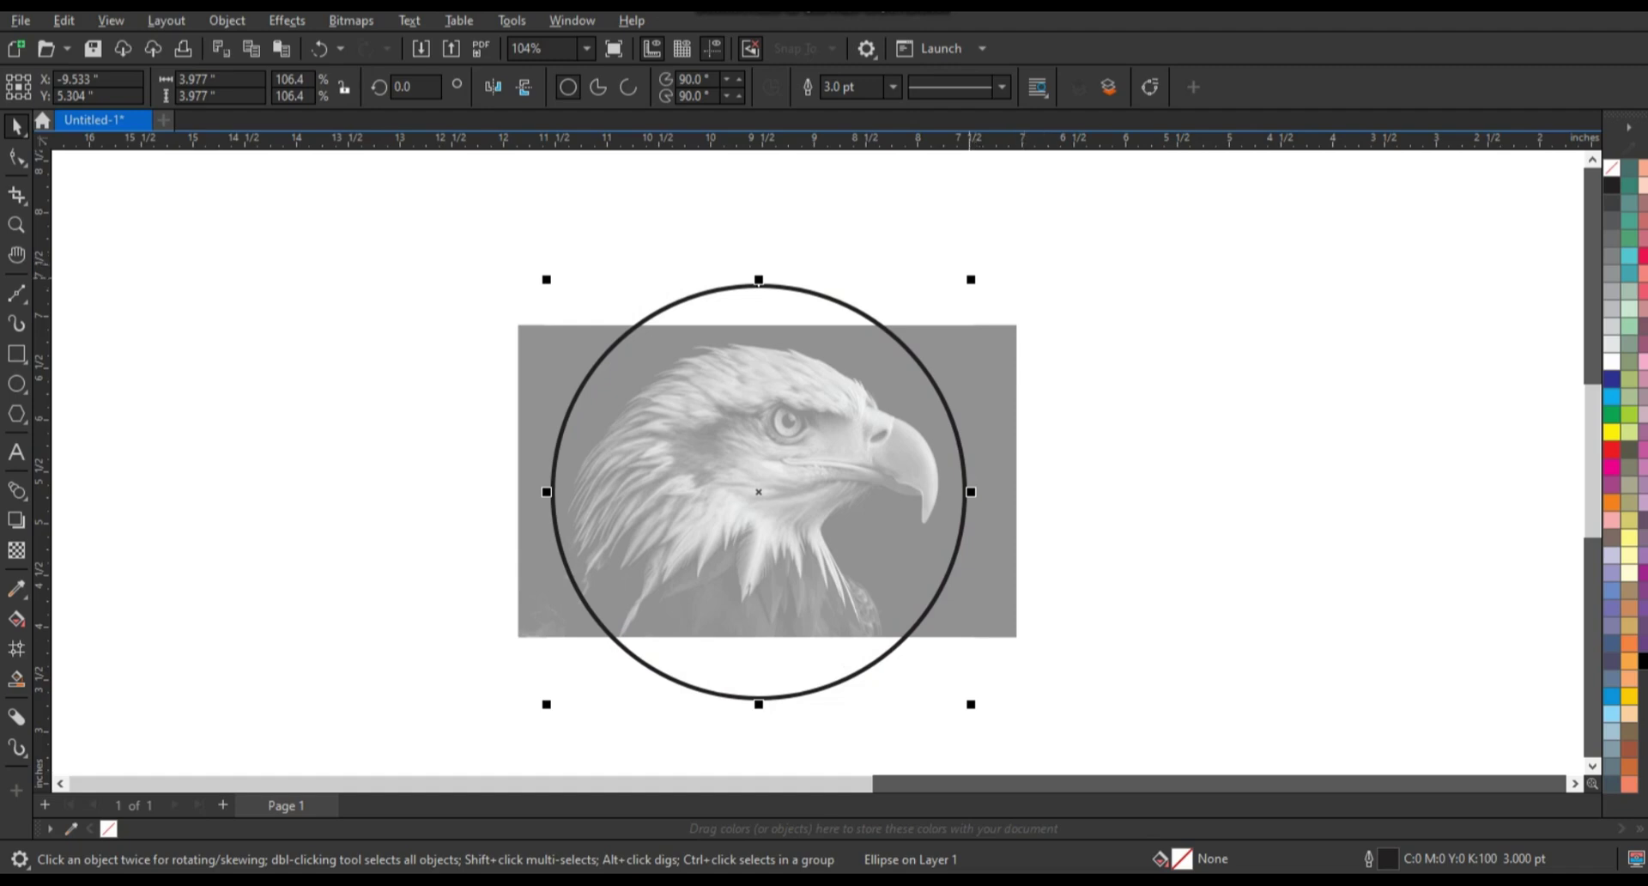
mouse_move(970, 704)
left_mouse_down()
mouse_move(956, 690)
mouse_move(986, 719)
left_mouse_up()
left_click(964, 492, "shift")
key("ctrl+l")
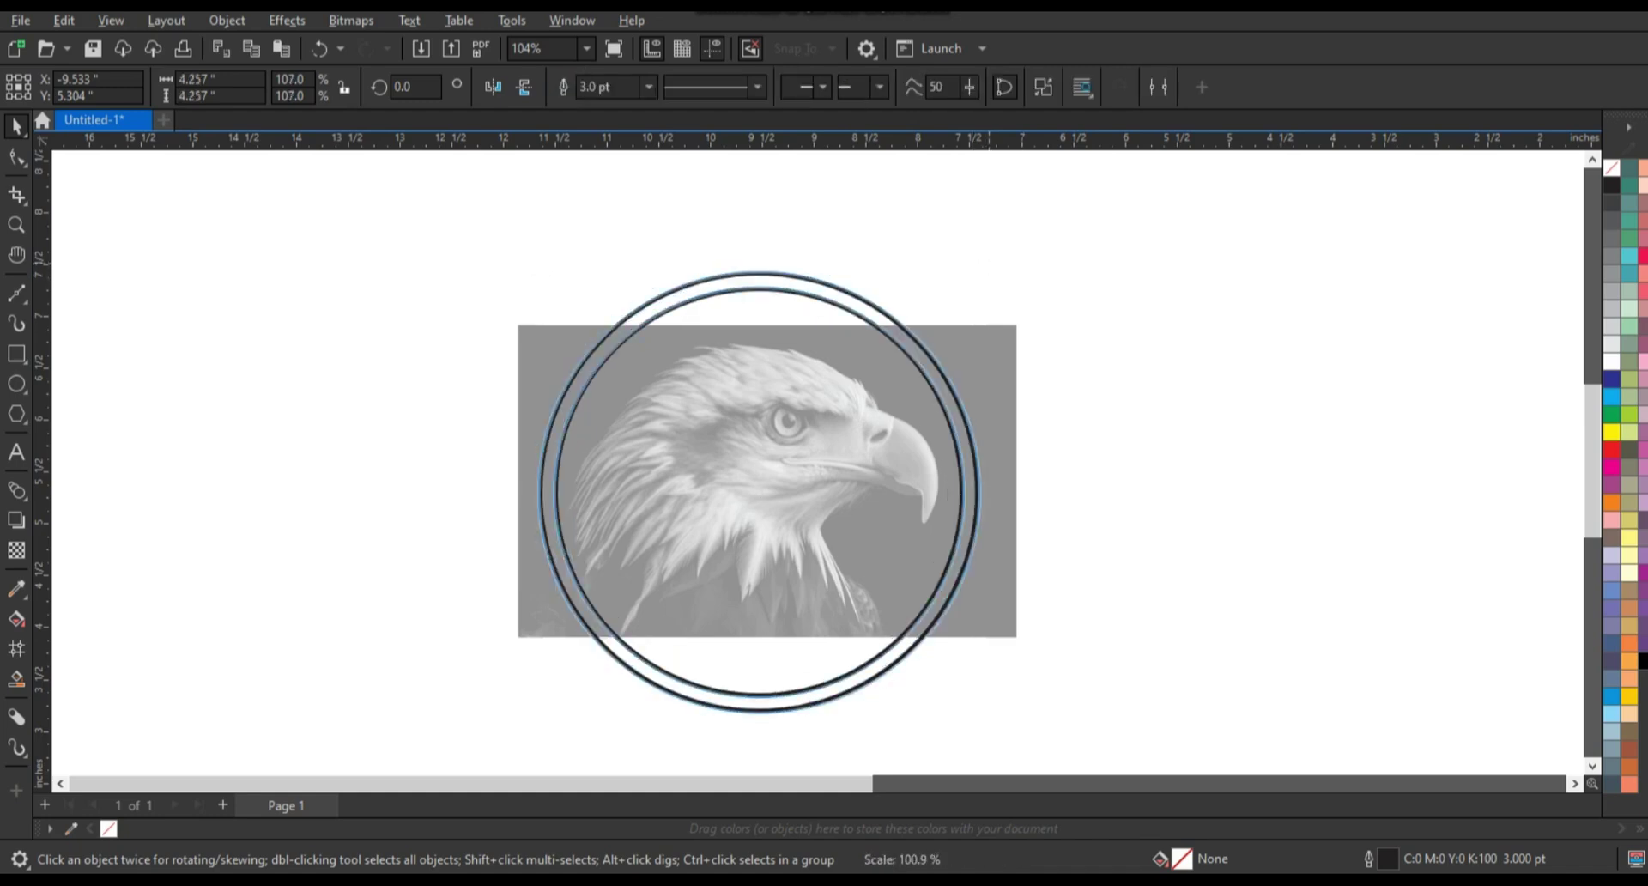
left_click(1642, 661)
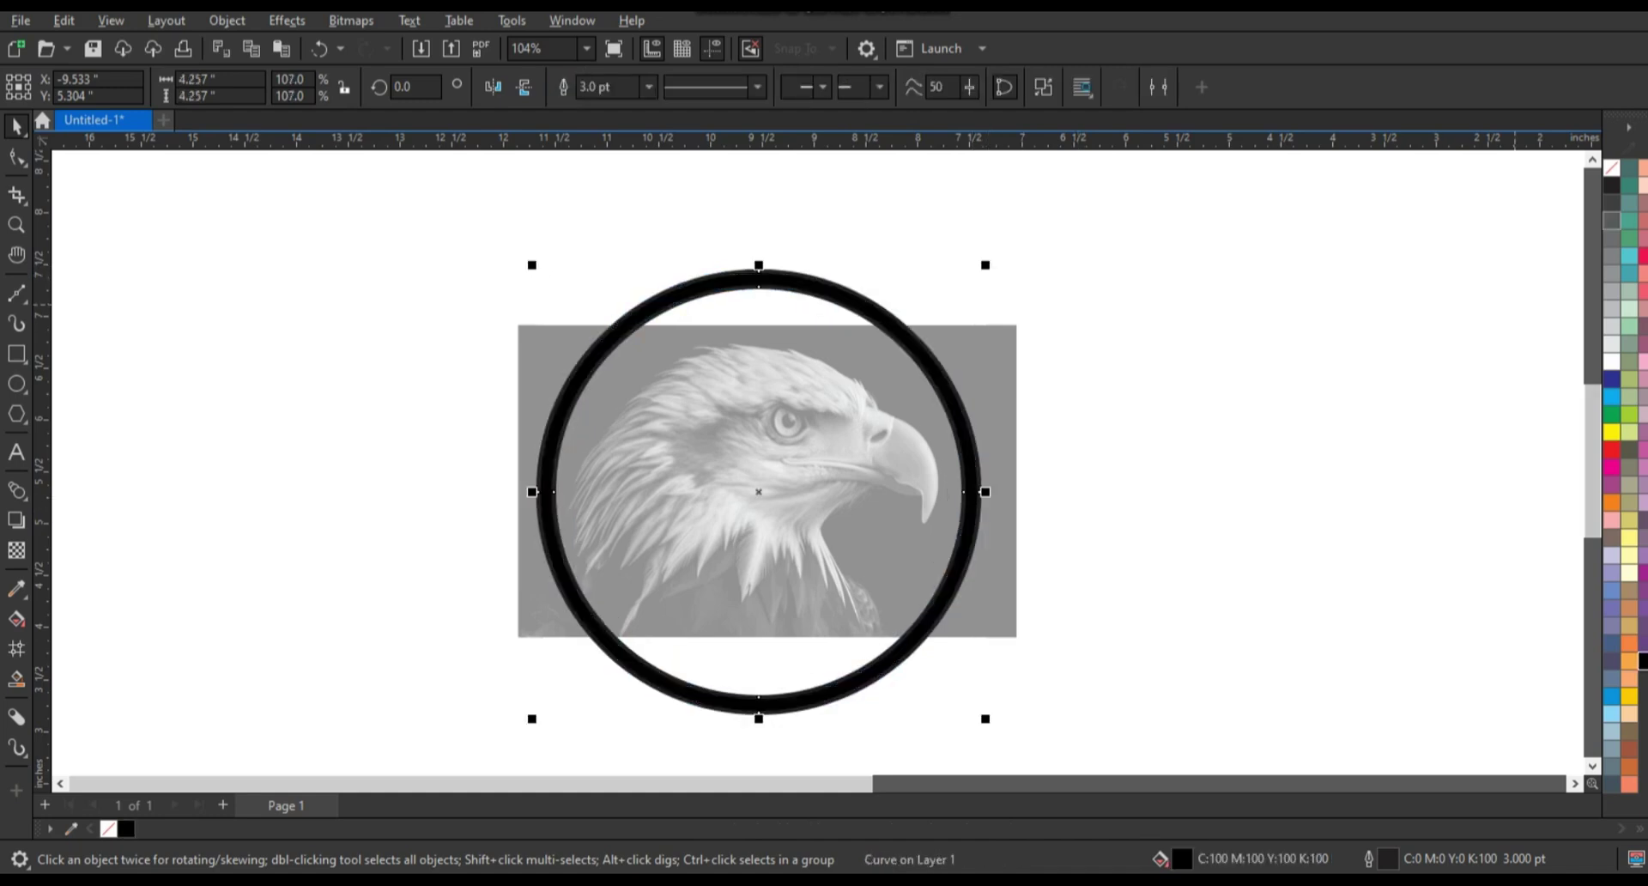
Start a freehand outline with two points on the beak.
key("F5")
left_click(917, 534)
left_click(945, 444)
Trace a 13-node straight-edged outline around the head, beak and neck.
left_click(881, 412)
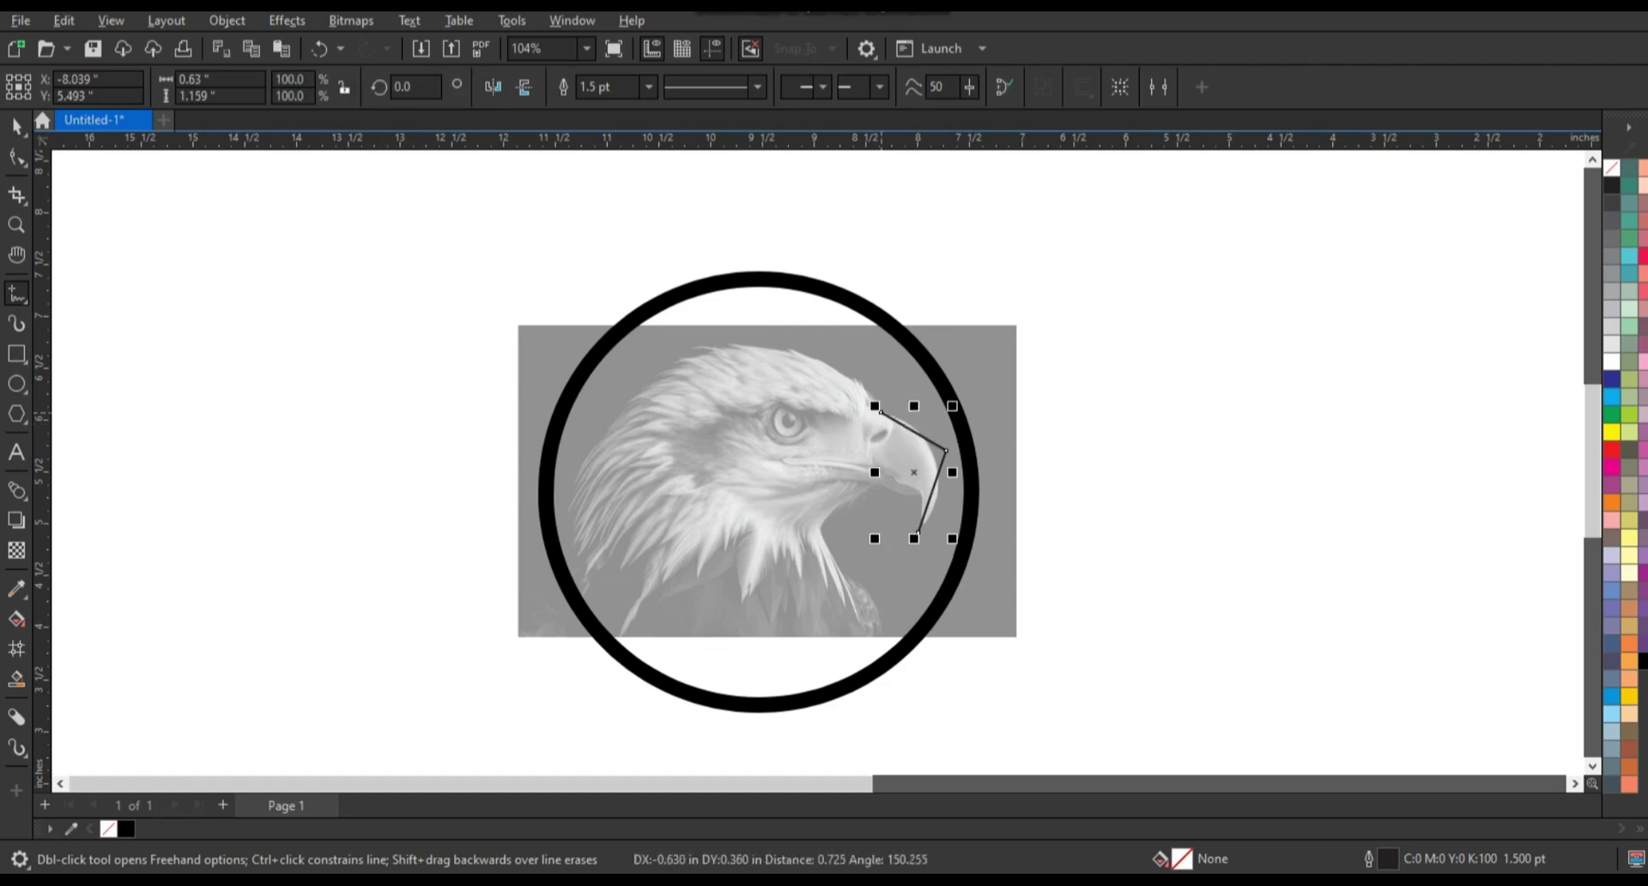
left_click(779, 337)
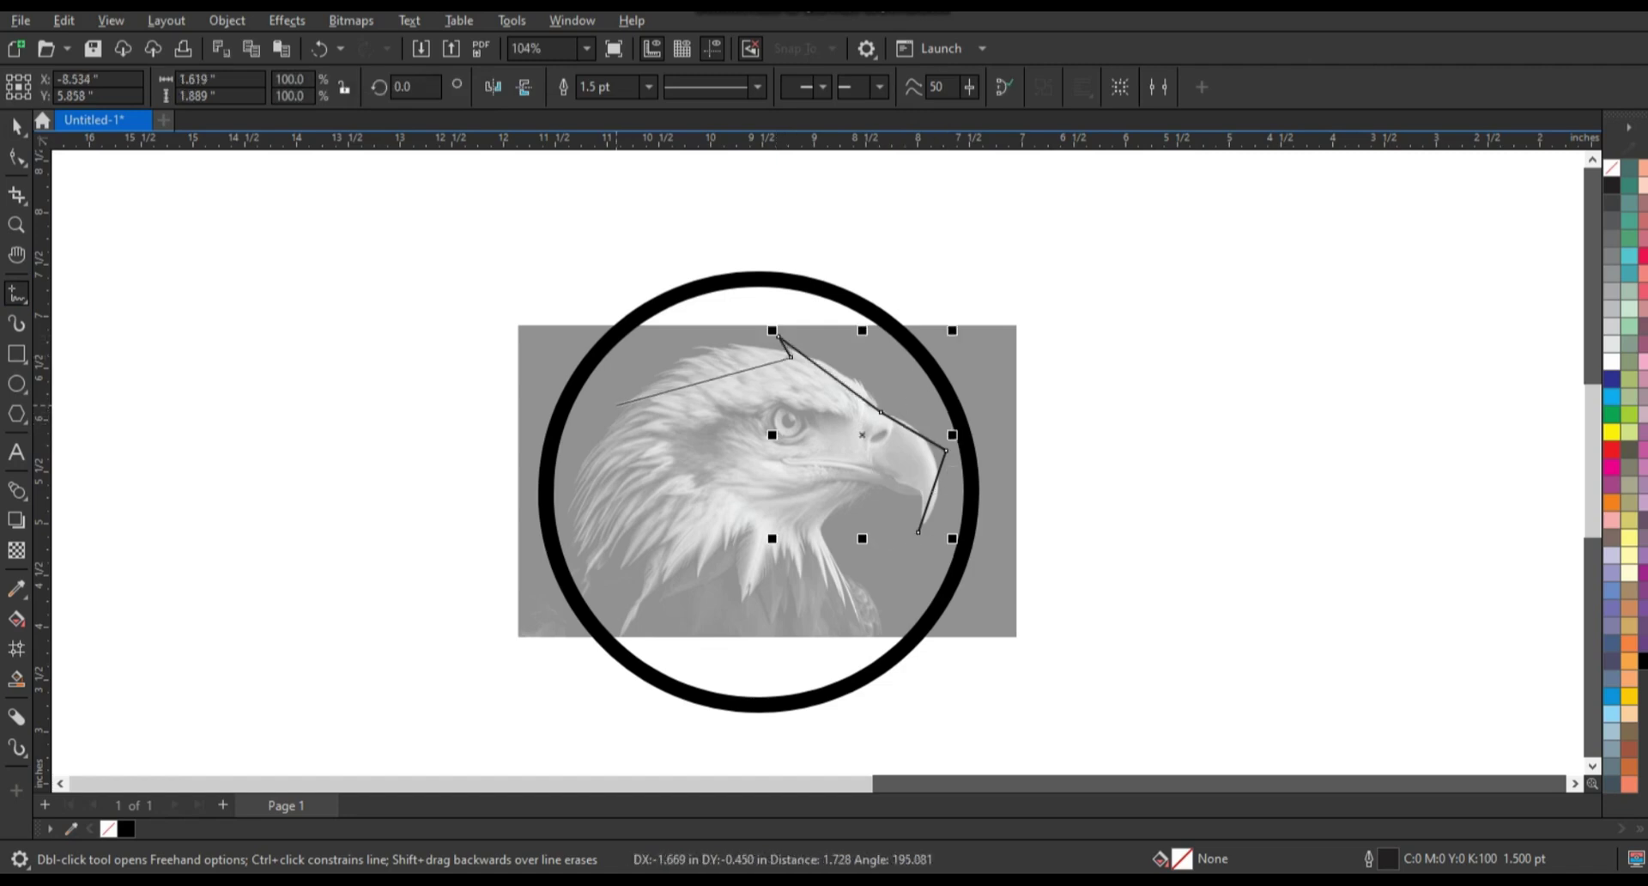
left_click(610, 400)
left_click(540, 464)
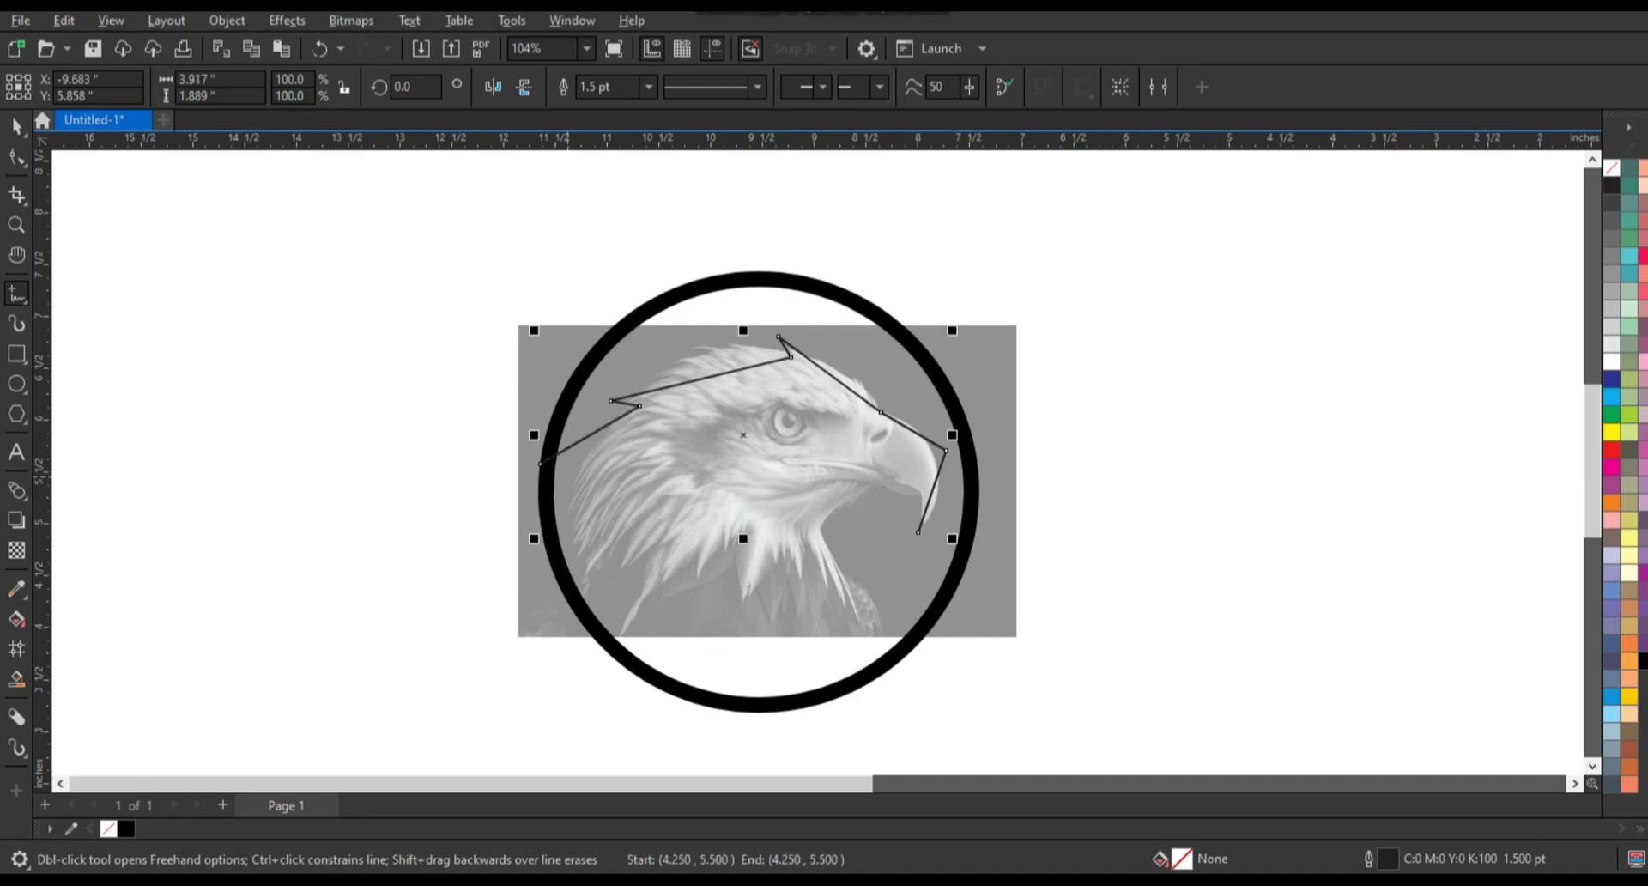
left_click(918, 532)
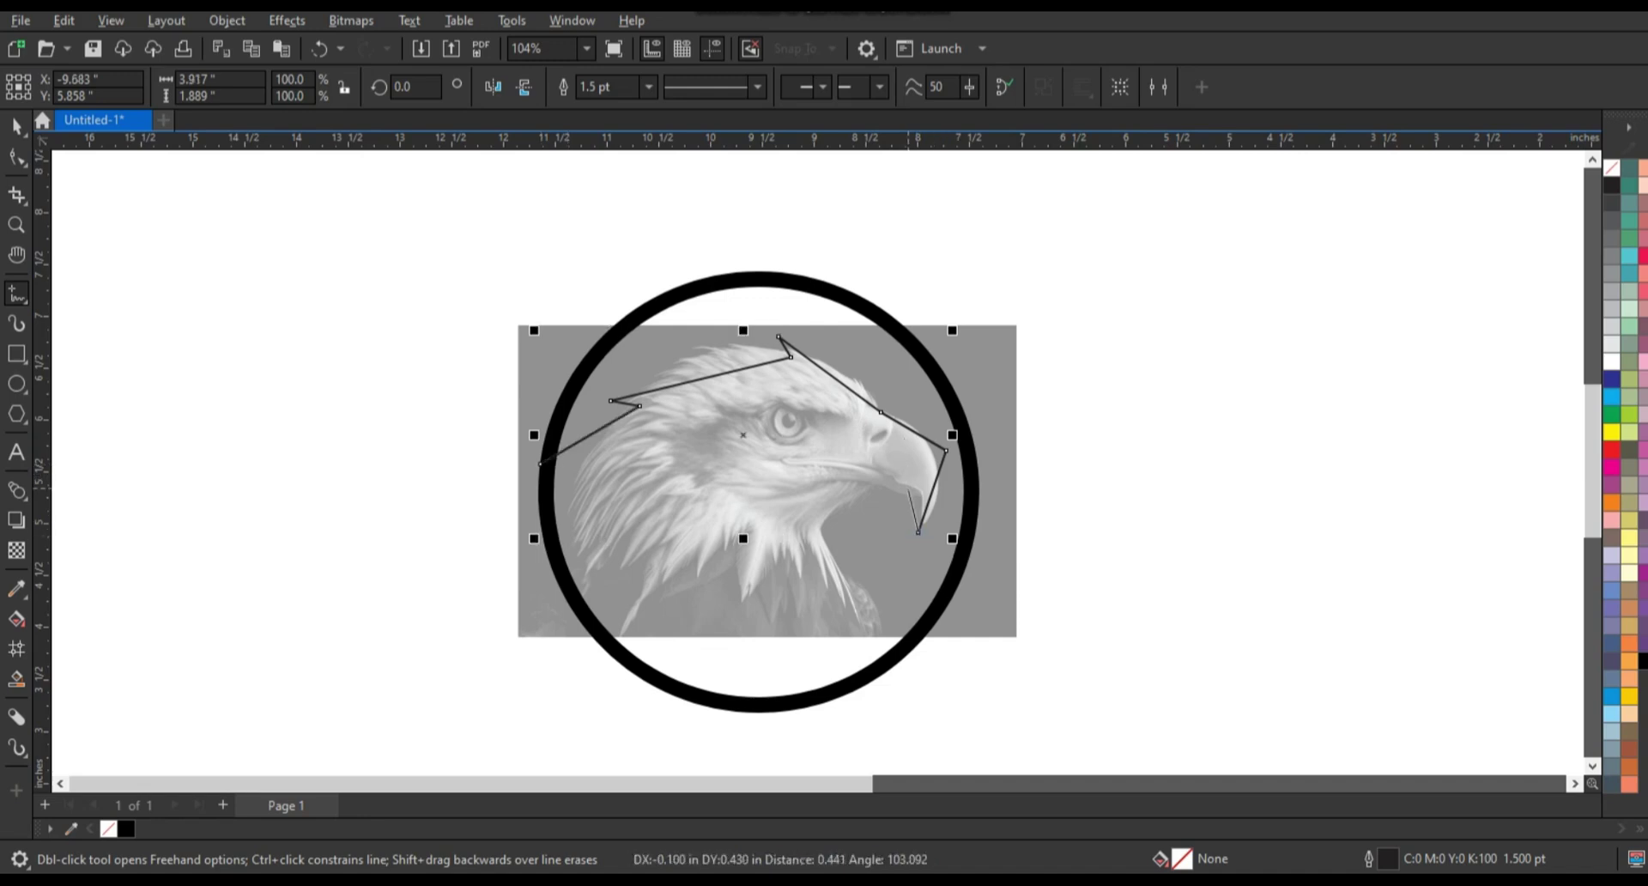
left_click(912, 493)
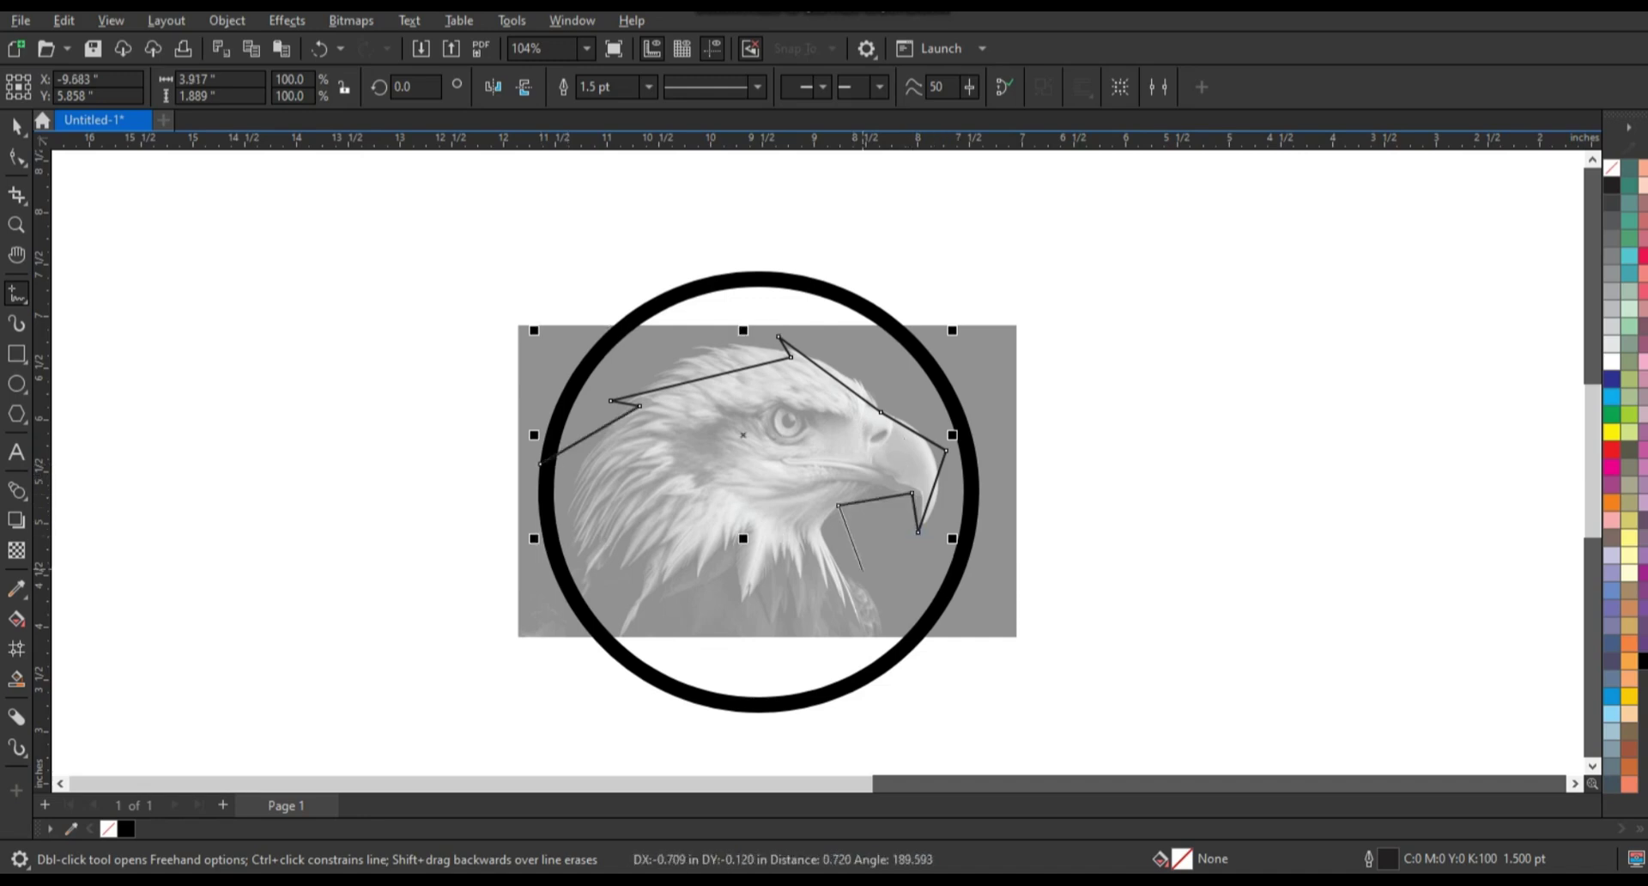
left_click(867, 581)
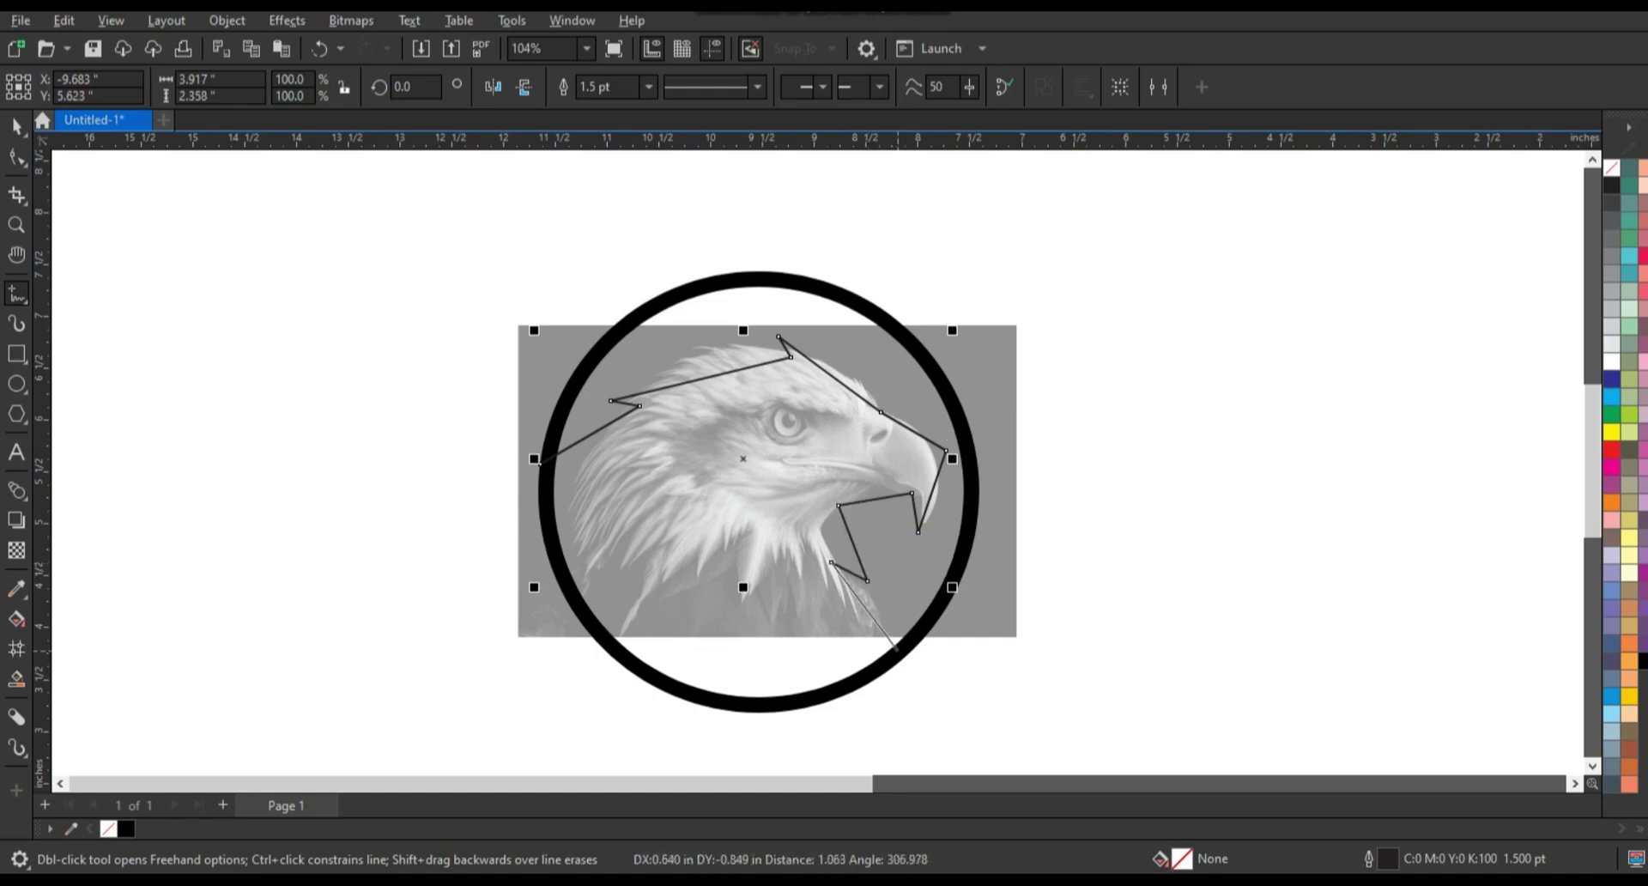
double_click(904, 659)
key("F10")
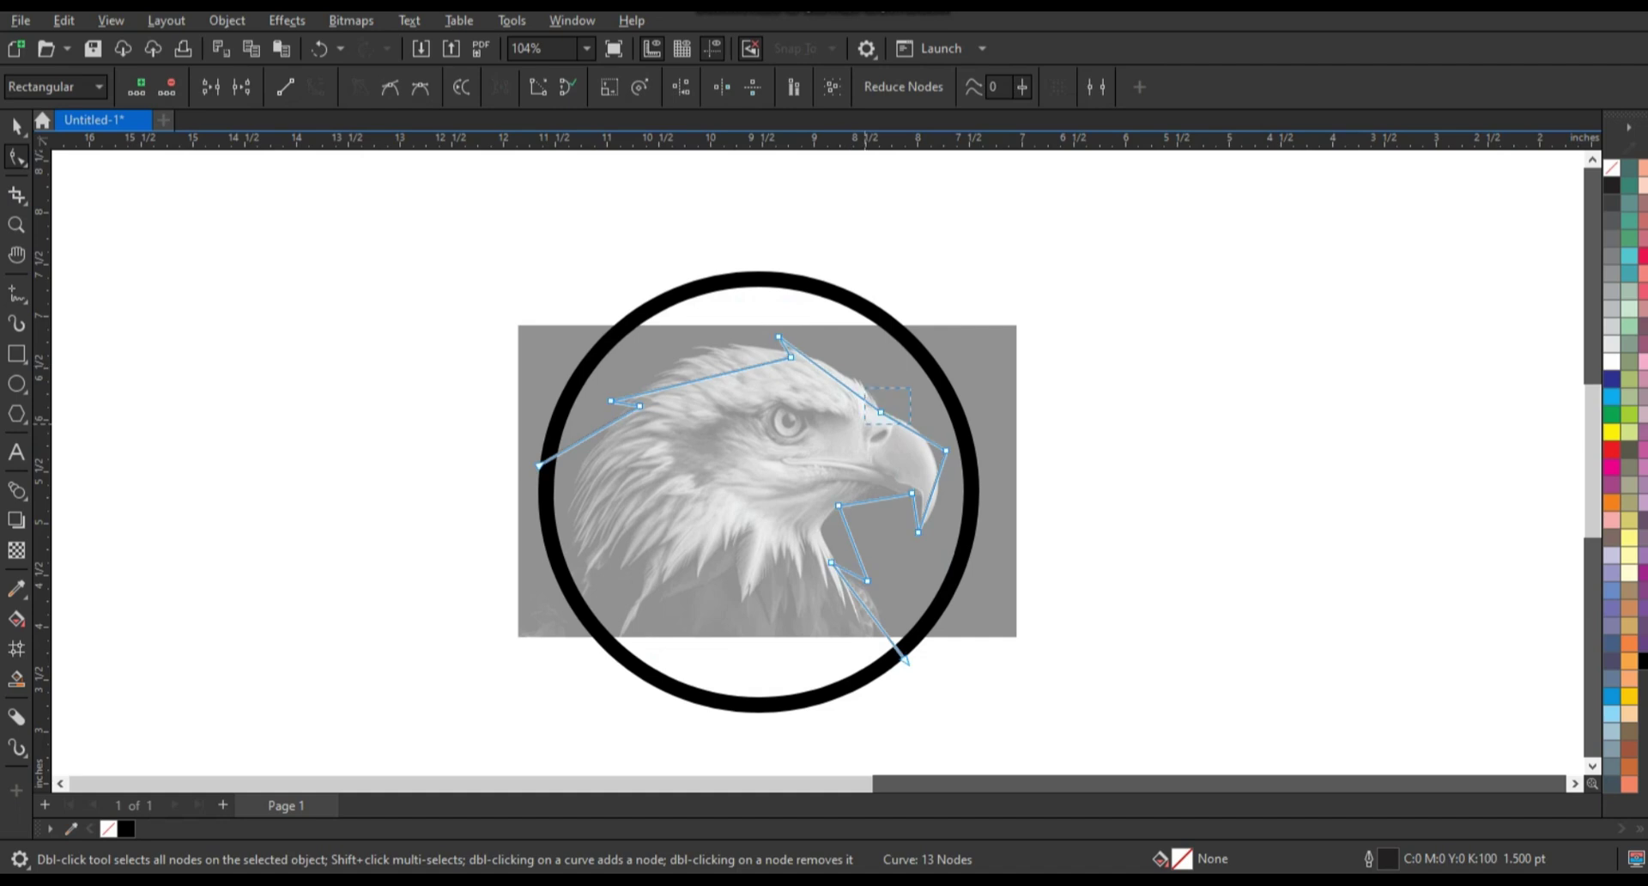
Curve the forehead, top and back-of-head segments and lower the outline's end on the ring.
left_click_drag(829, 375, 837, 353)
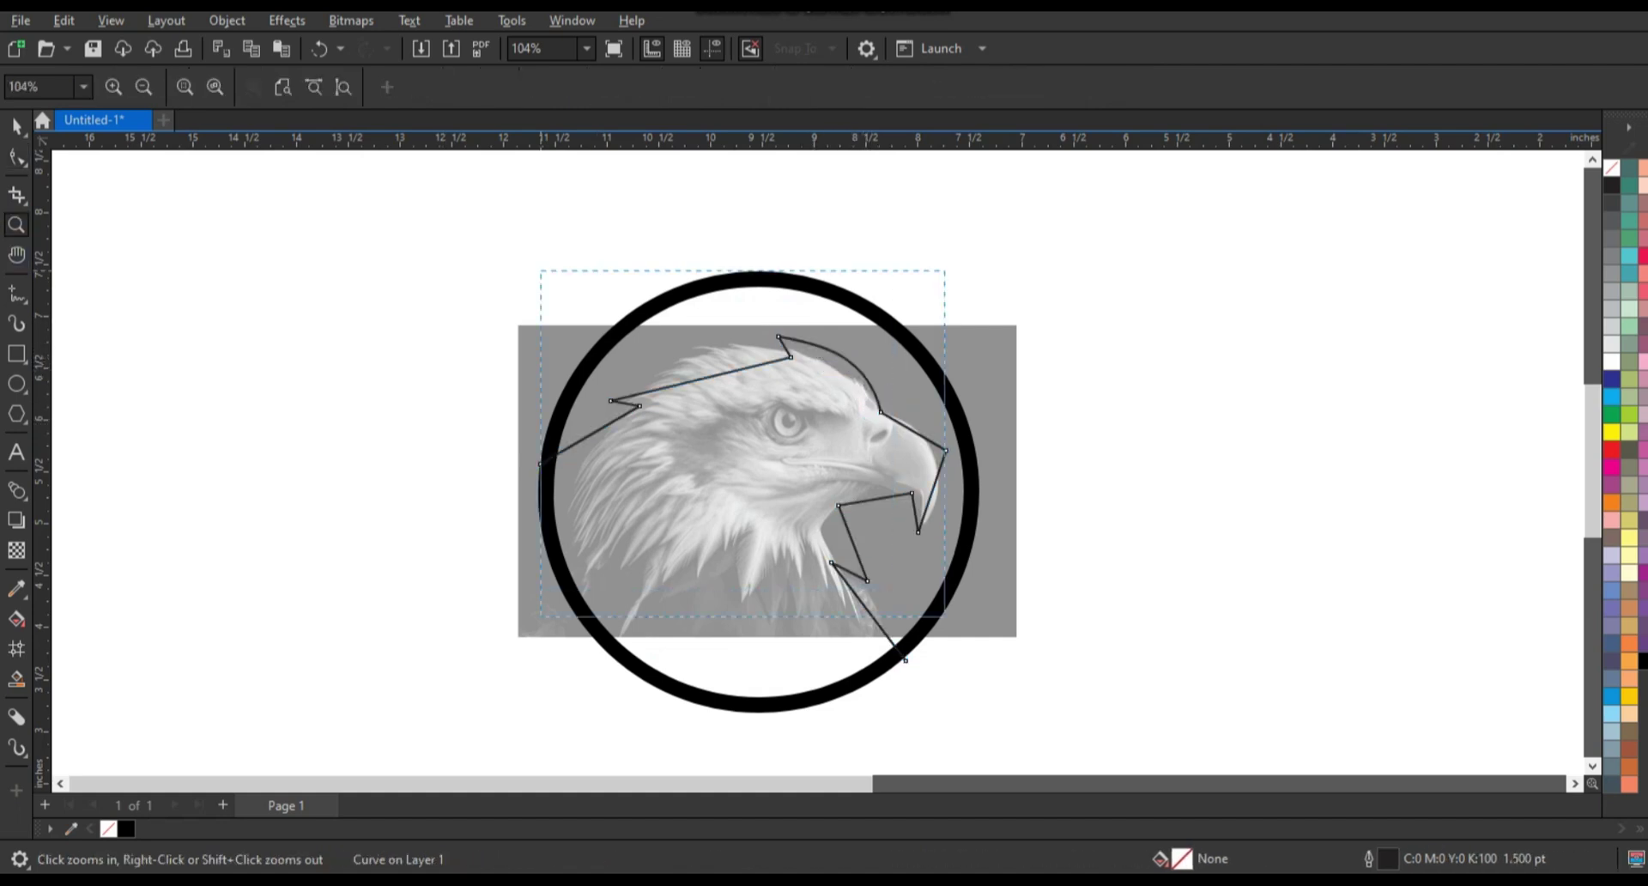
left_click(820, 494)
left_click_drag(816, 260, 812, 256)
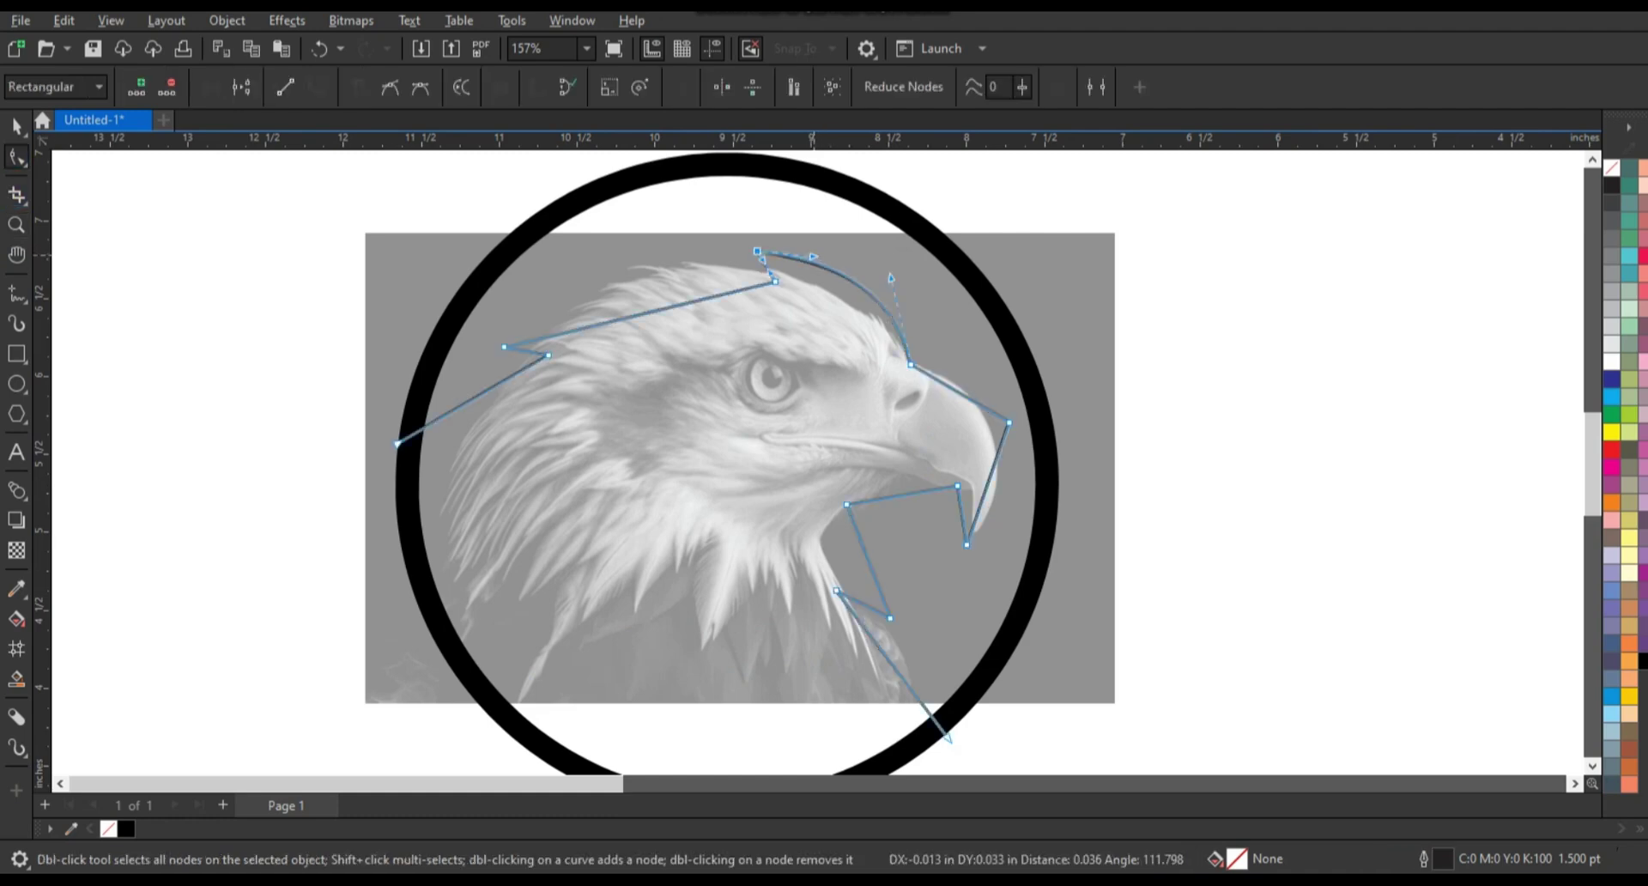
left_click_drag(662, 317, 677, 260)
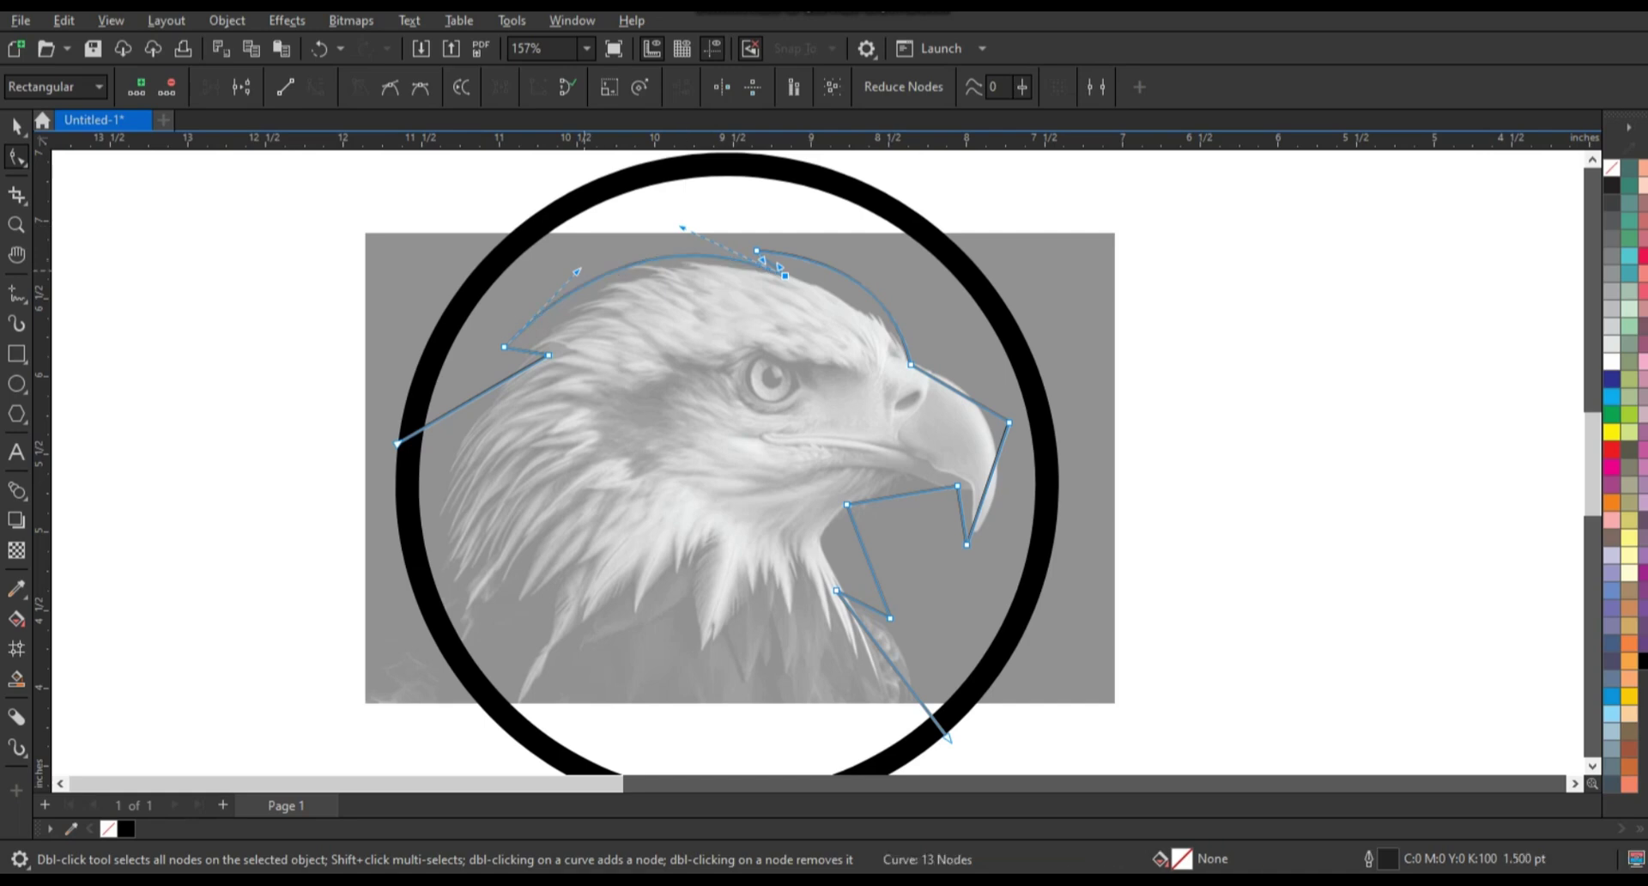
left_click_drag(652, 266, 639, 258)
left_click_drag(481, 395, 470, 377)
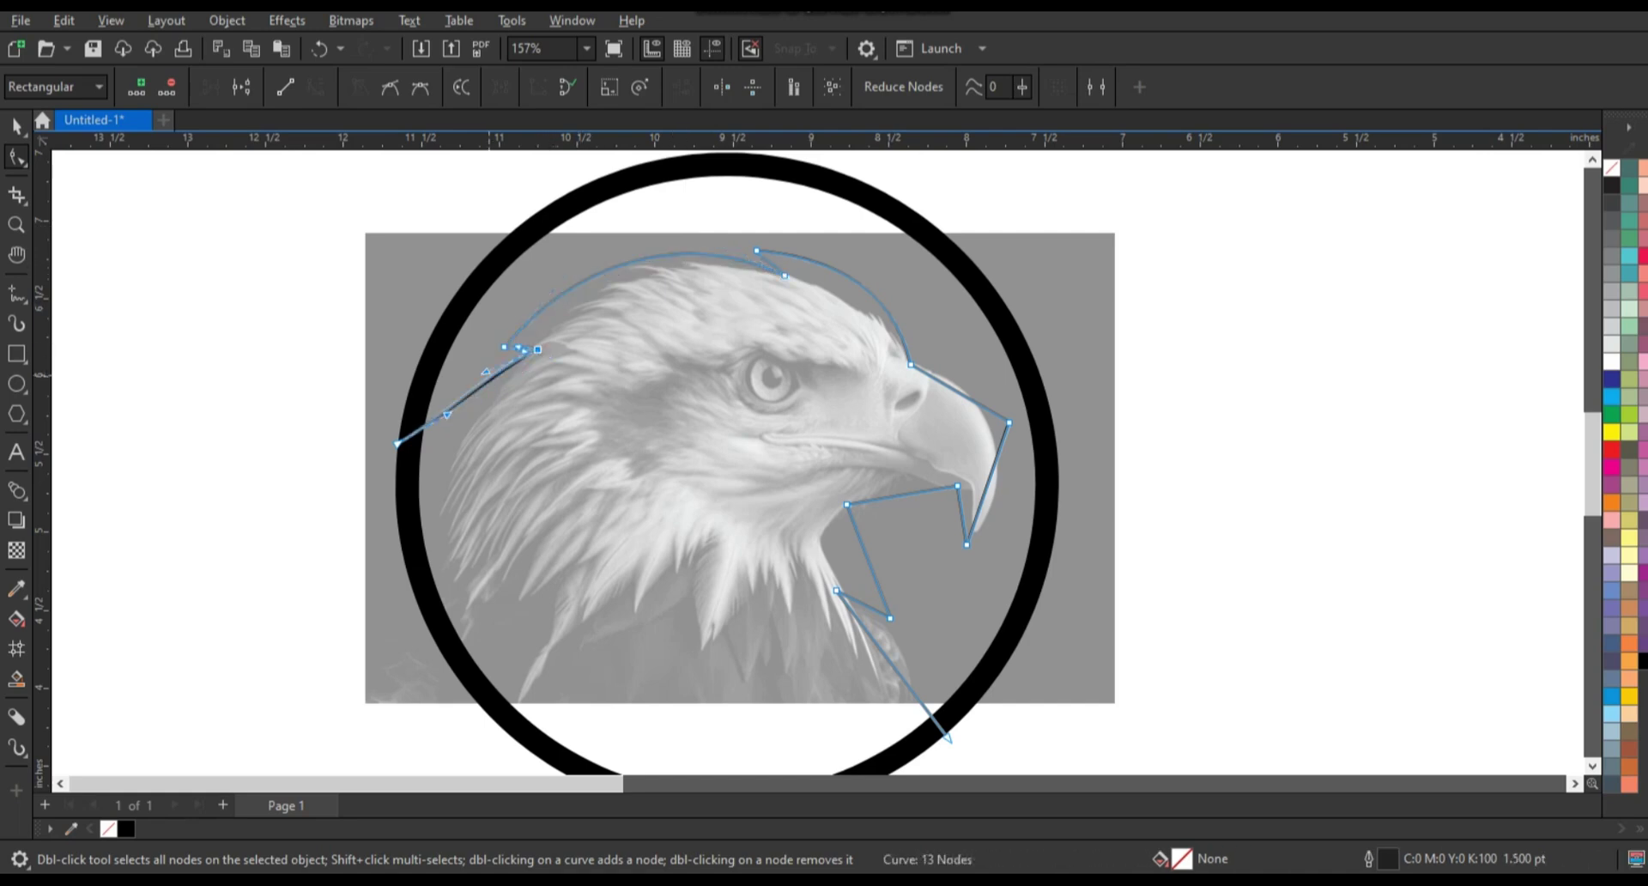
left_click_drag(398, 444, 385, 507)
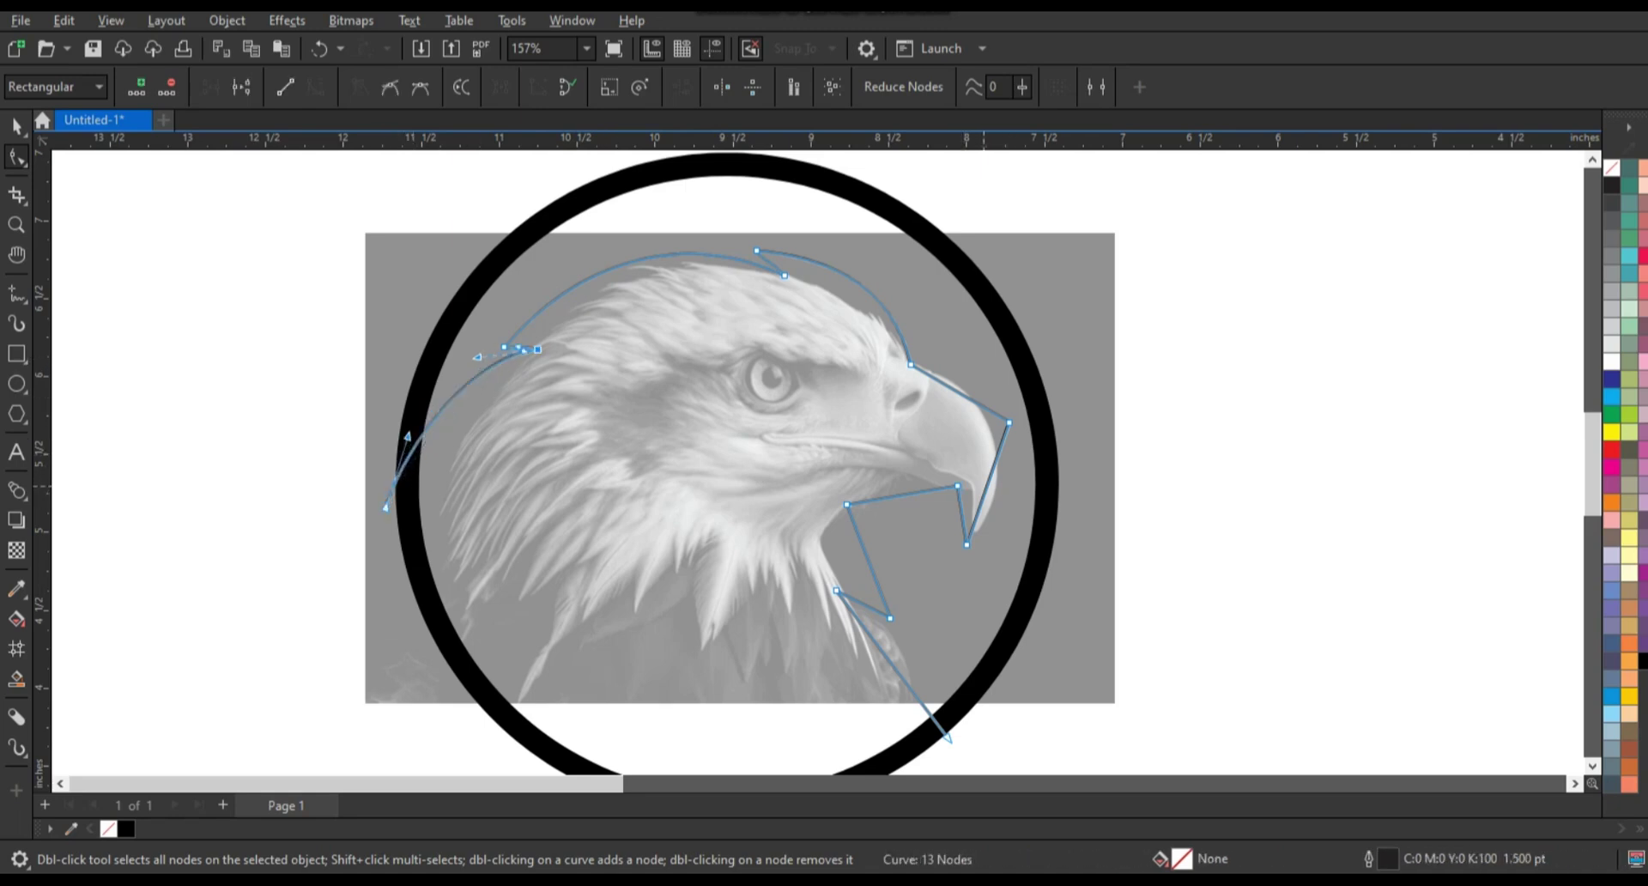
Reshape the beak tip and curve the upper jaw, lower neck and lower jaw edges.
left_click_drag(966, 544, 947, 538)
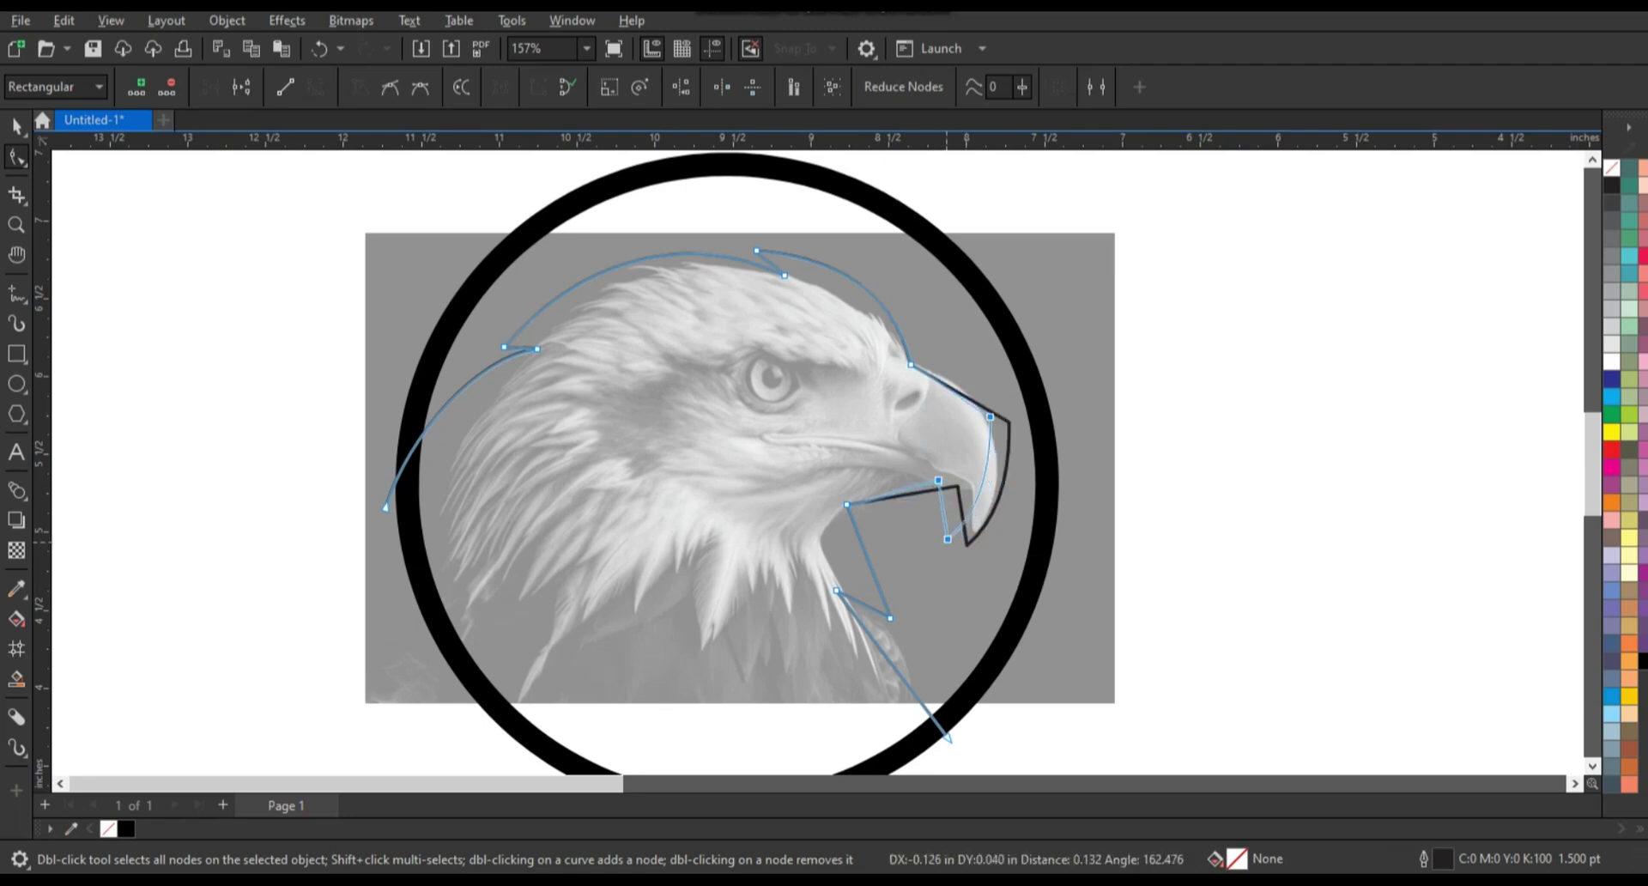
left_click(951, 386)
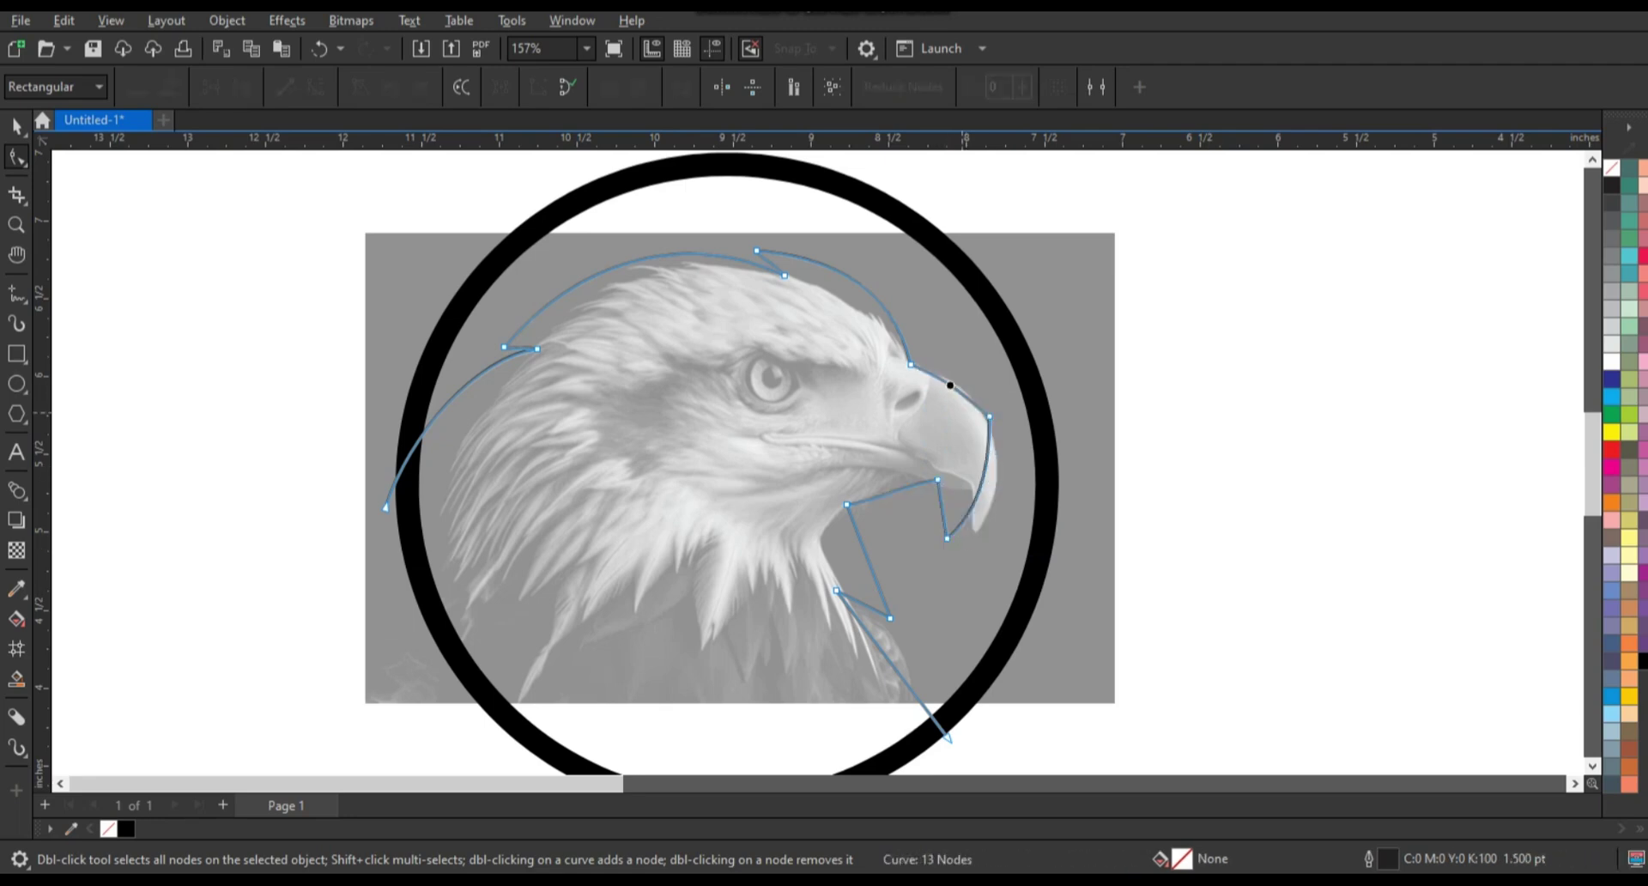
left_click_drag(893, 492, 891, 482)
left_click_drag(891, 661, 865, 687)
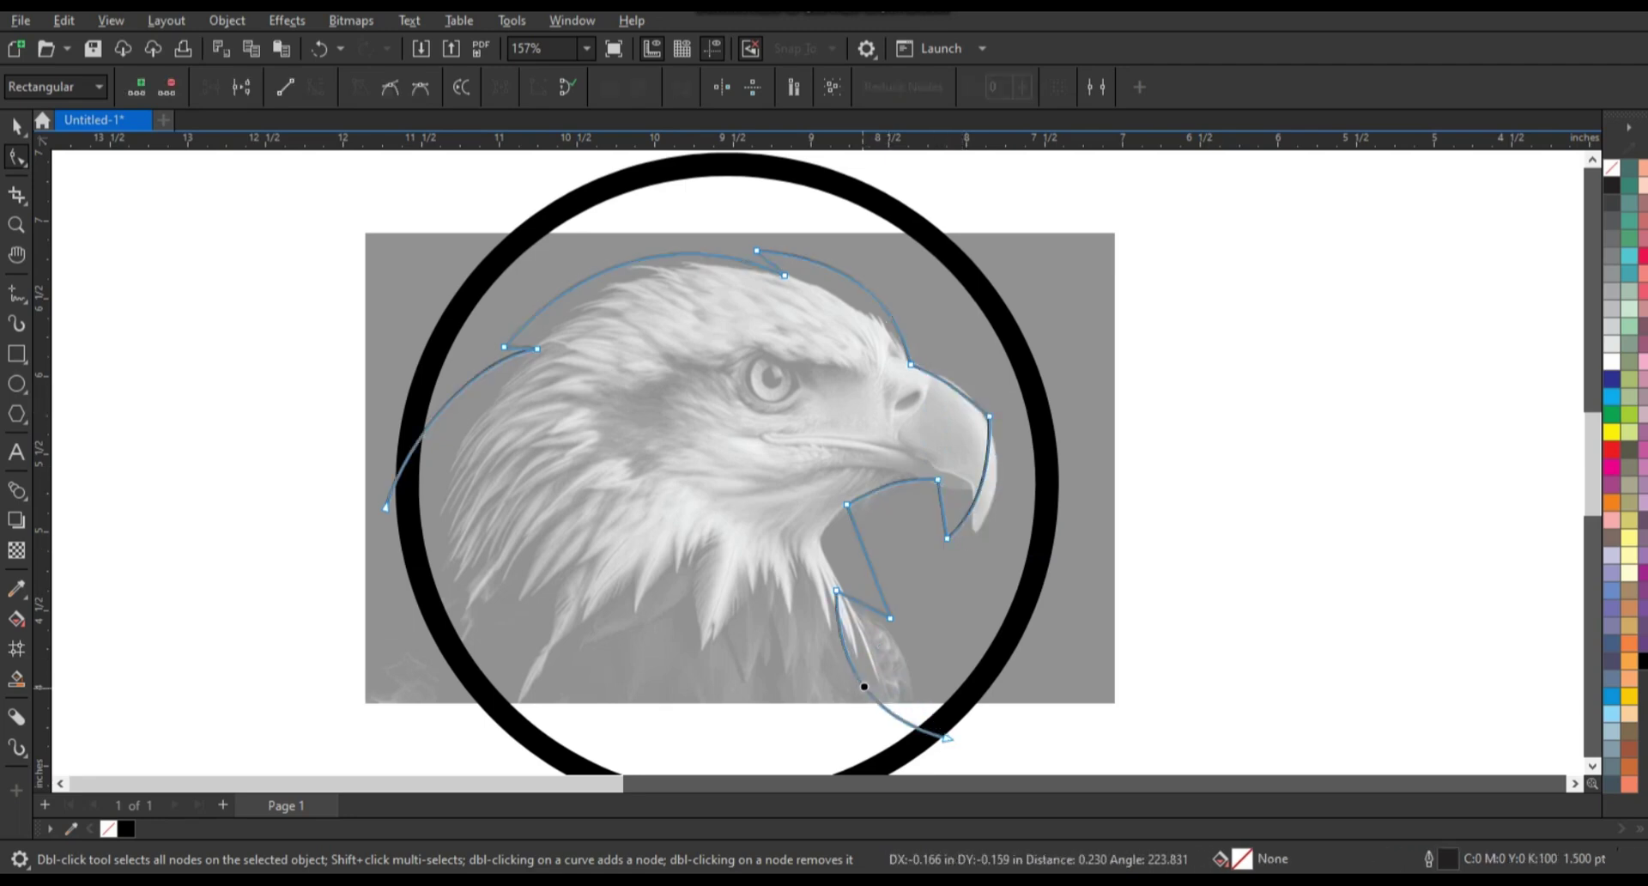
left_click_drag(891, 618, 867, 618)
left_click(837, 591)
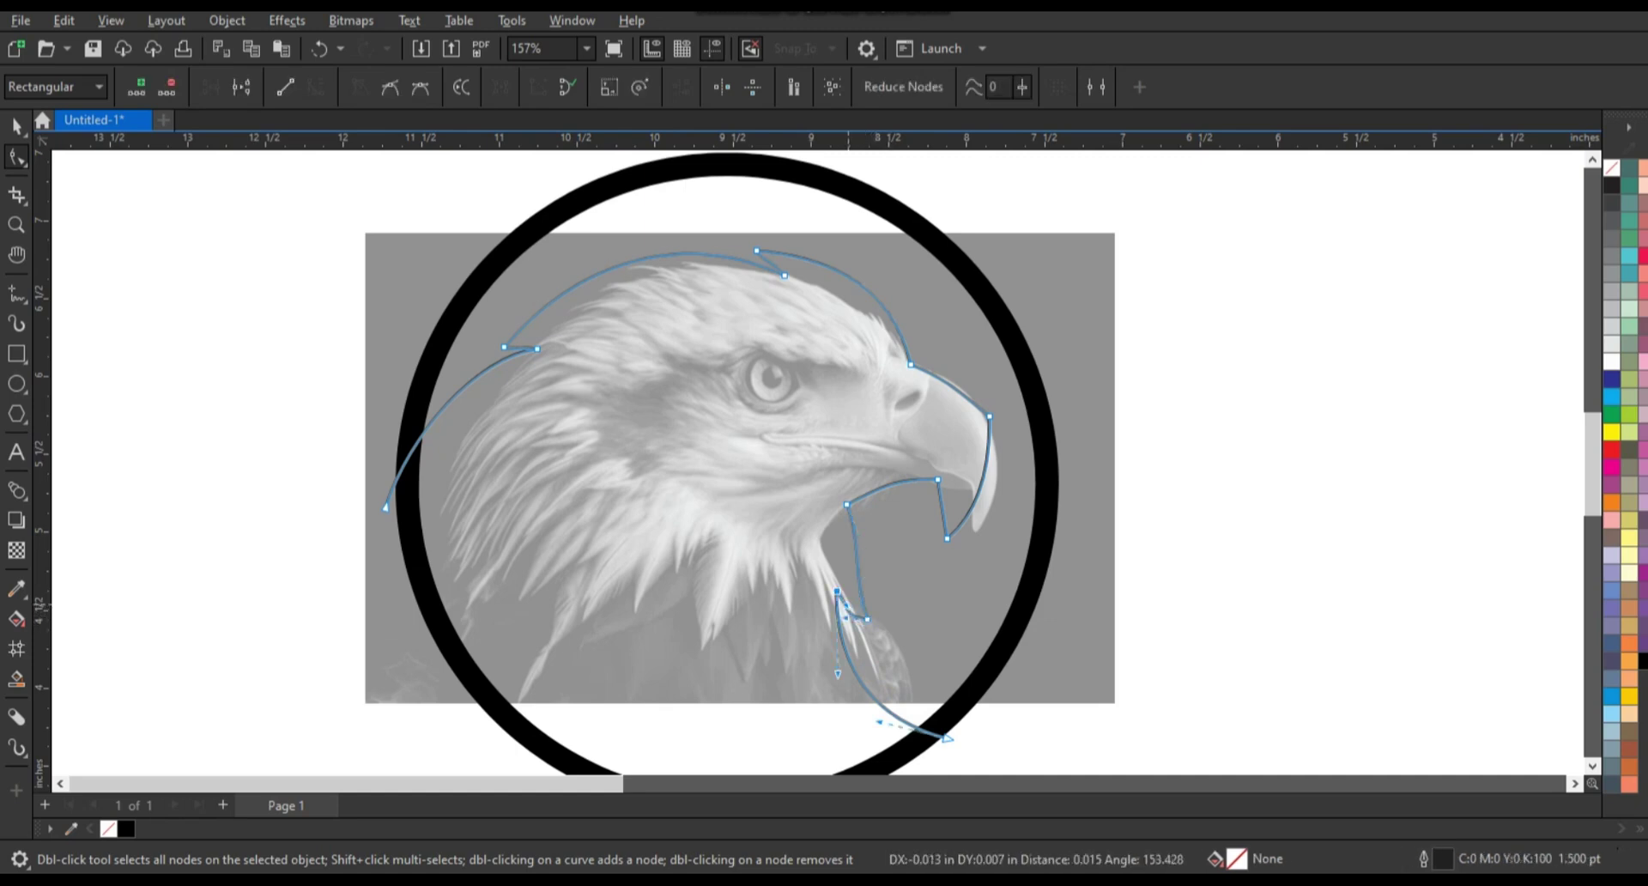
left_click_drag(855, 562, 831, 558)
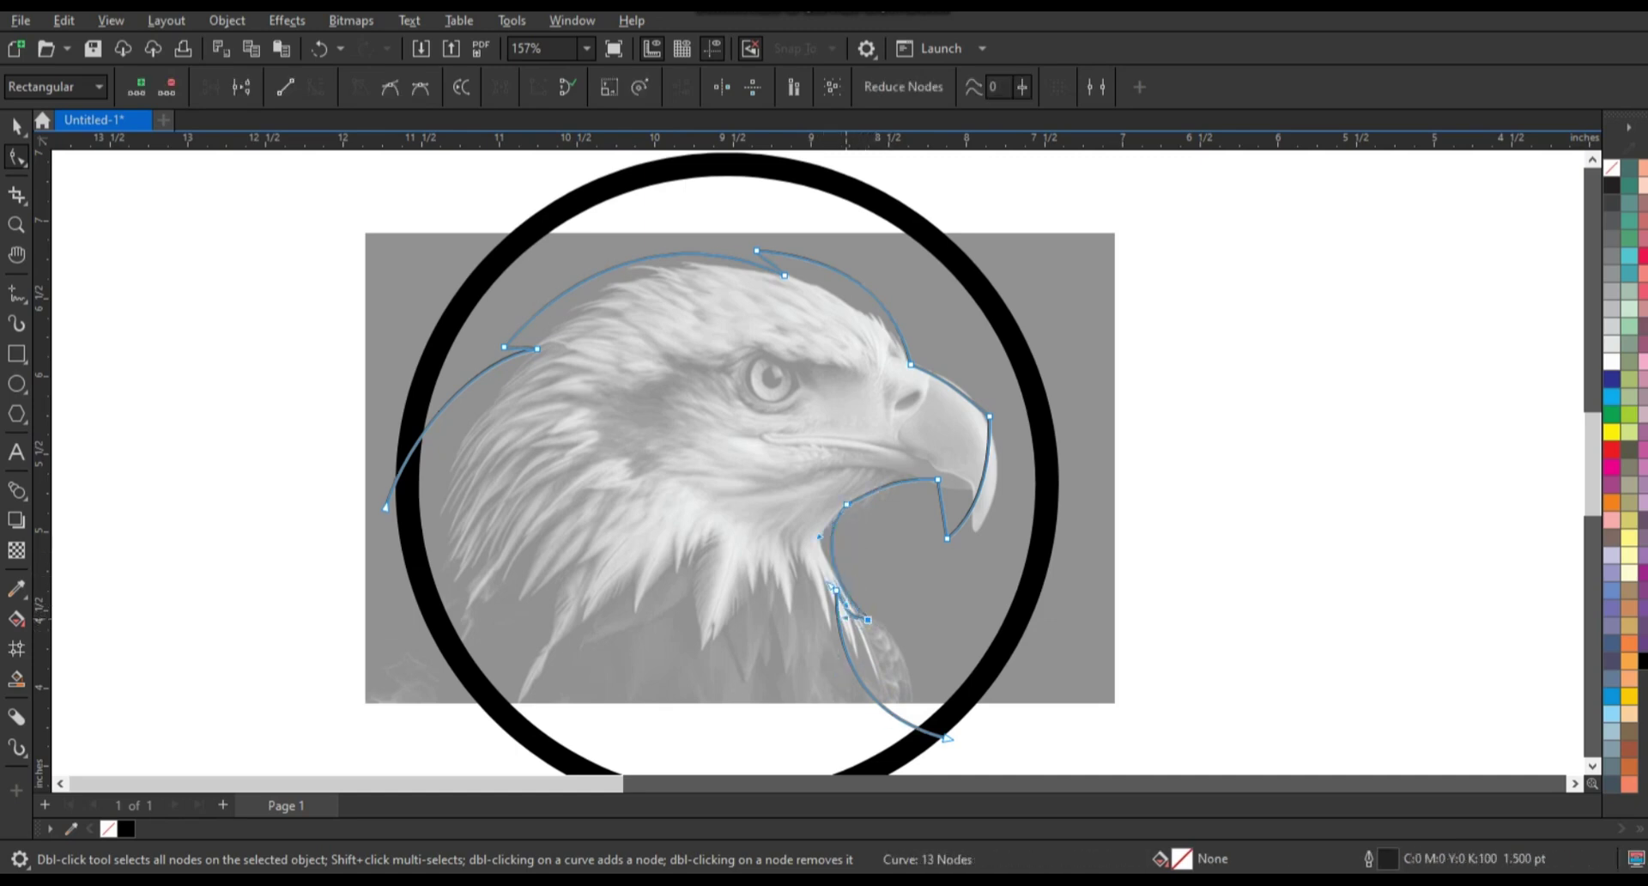
left_click(831, 586)
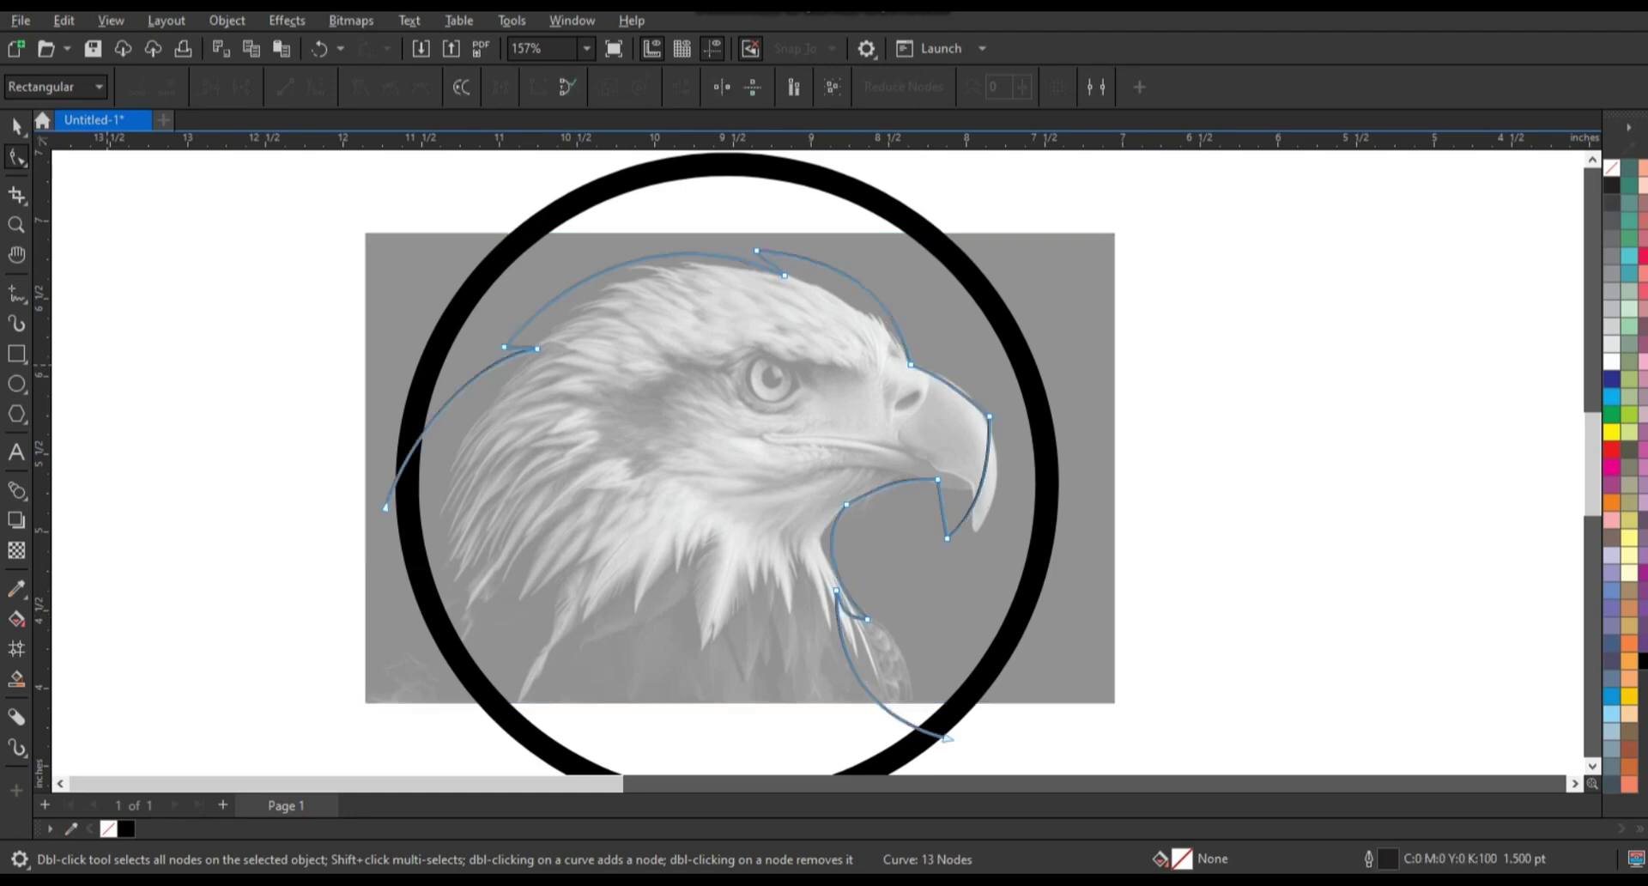
Adjust the lower jaw point, the fang tip curve and the curve along the beak.
scroll(927, 657, "up", 5)
left_click_drag(759, 550, 753, 527)
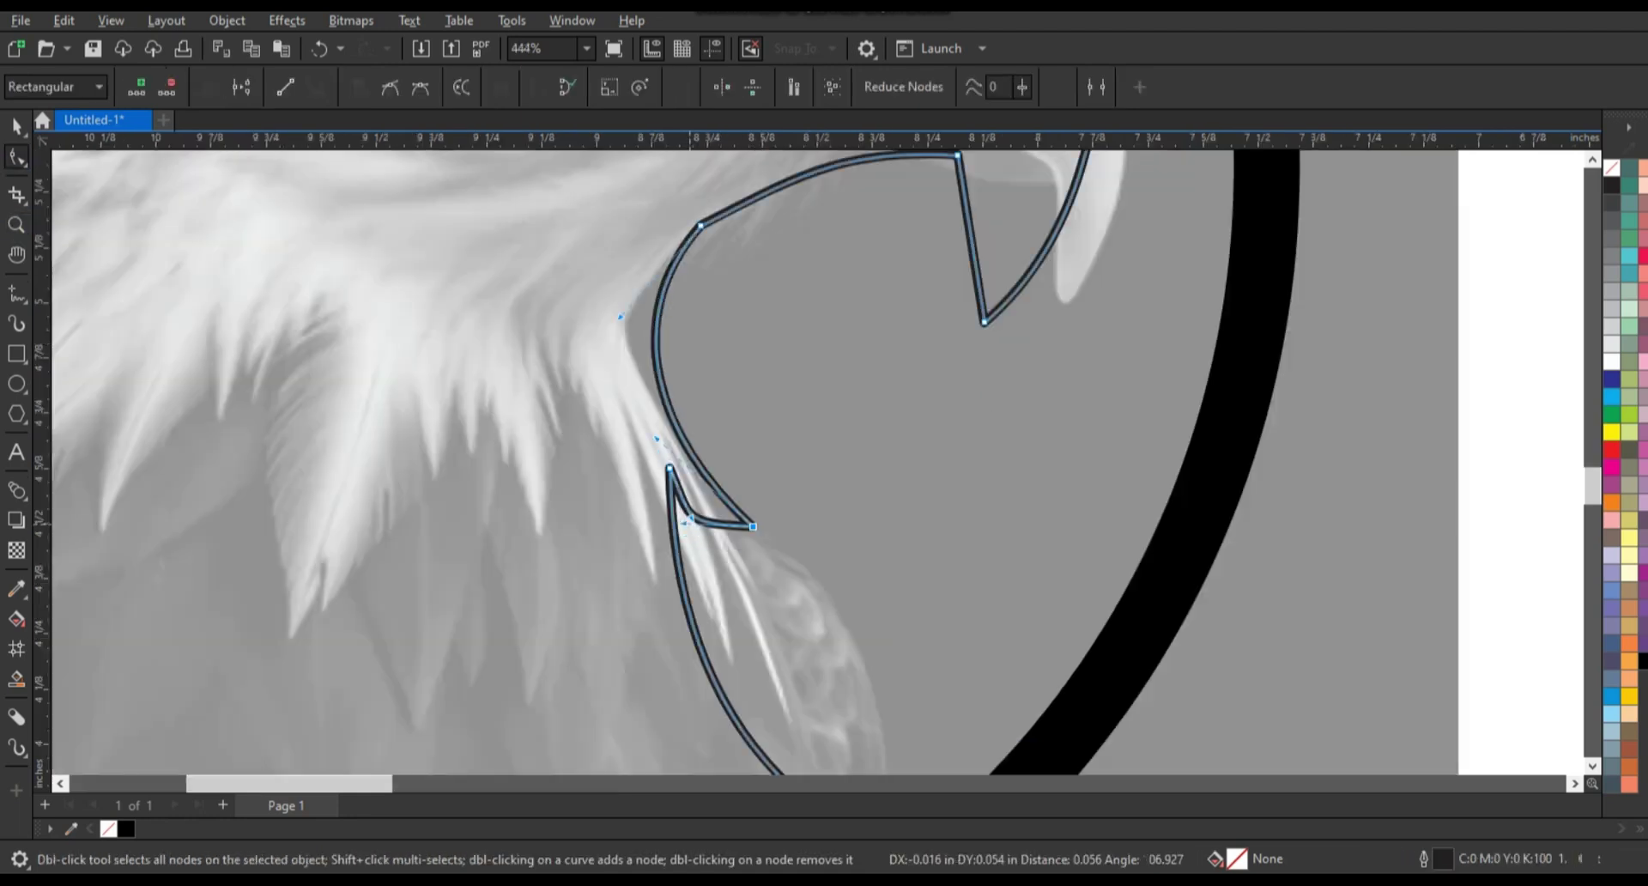
left_click(670, 468)
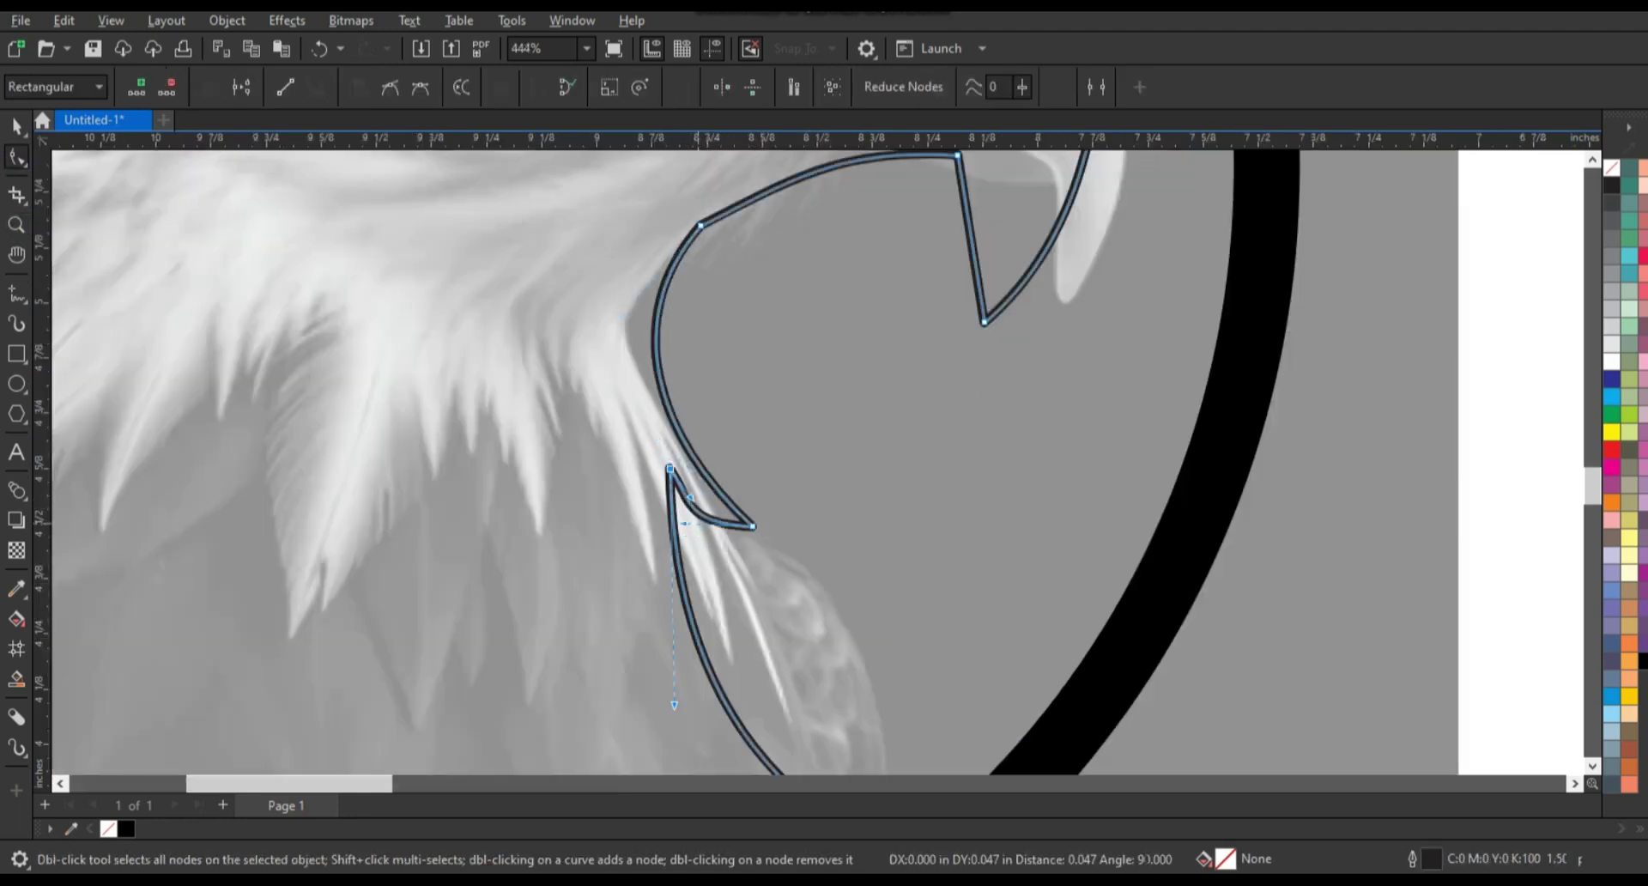
left_click_drag(684, 522, 686, 505)
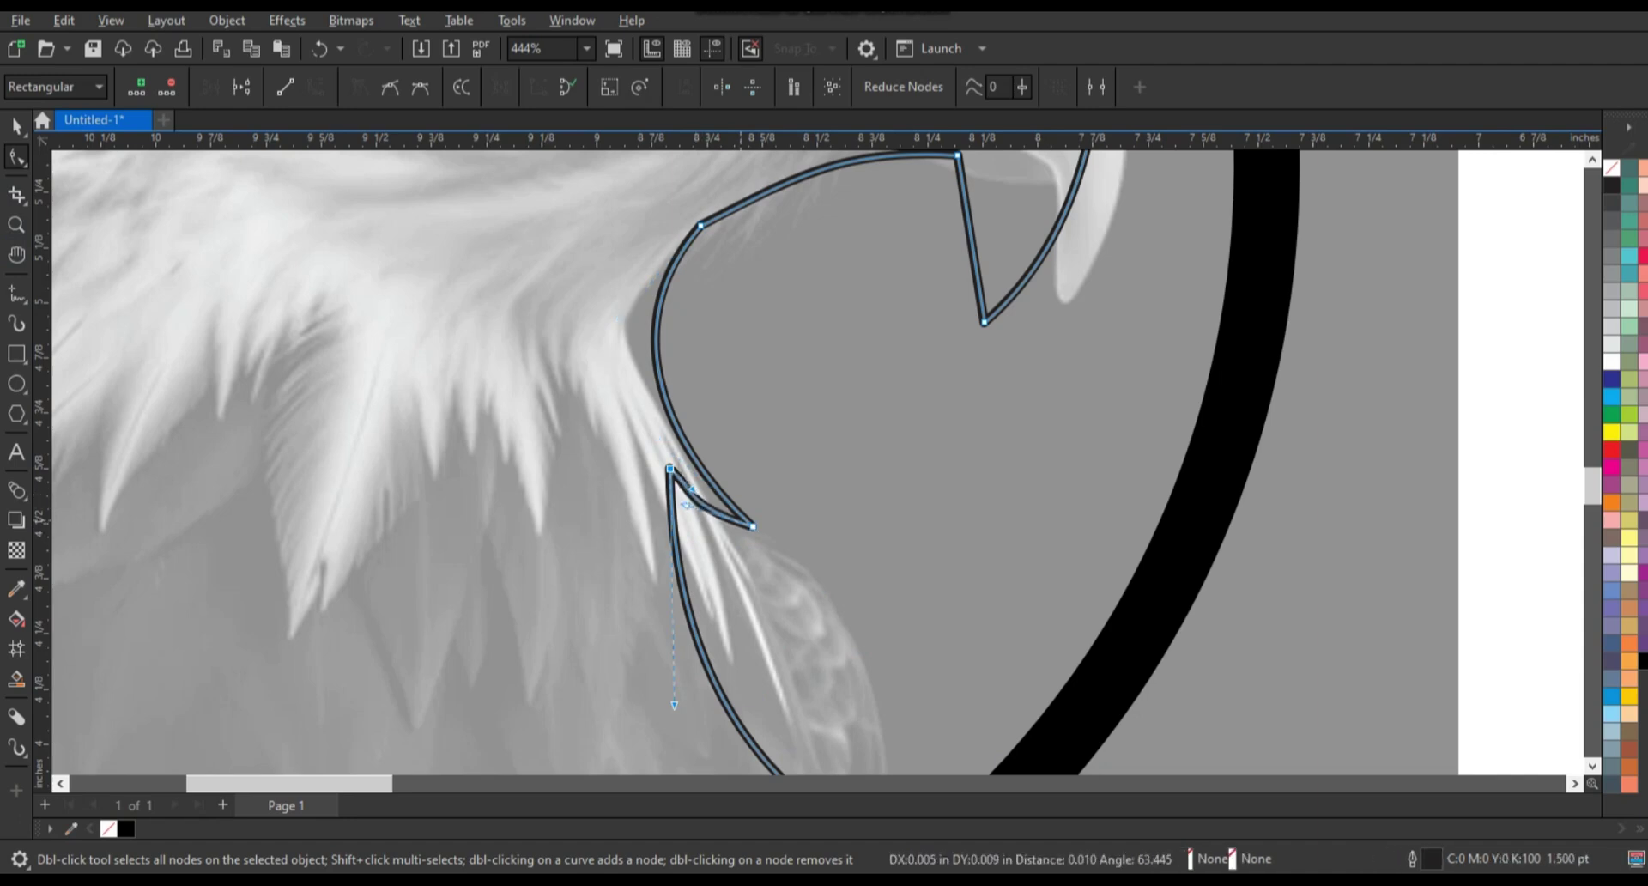
scroll(707, 553, "down", 4)
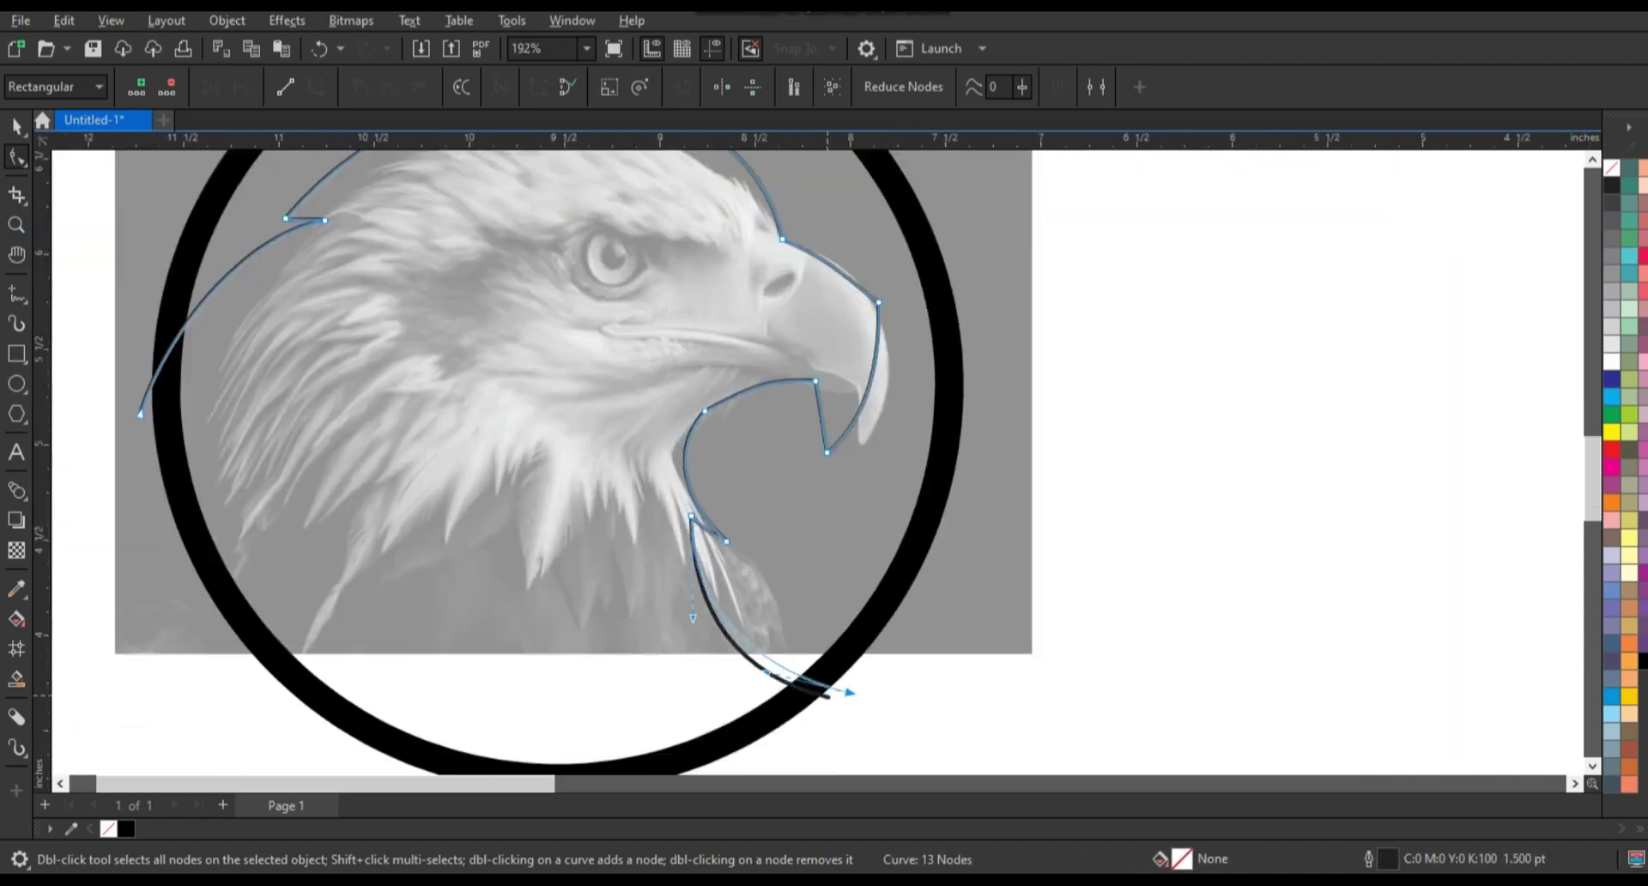
left_click_drag(767, 673, 766, 682)
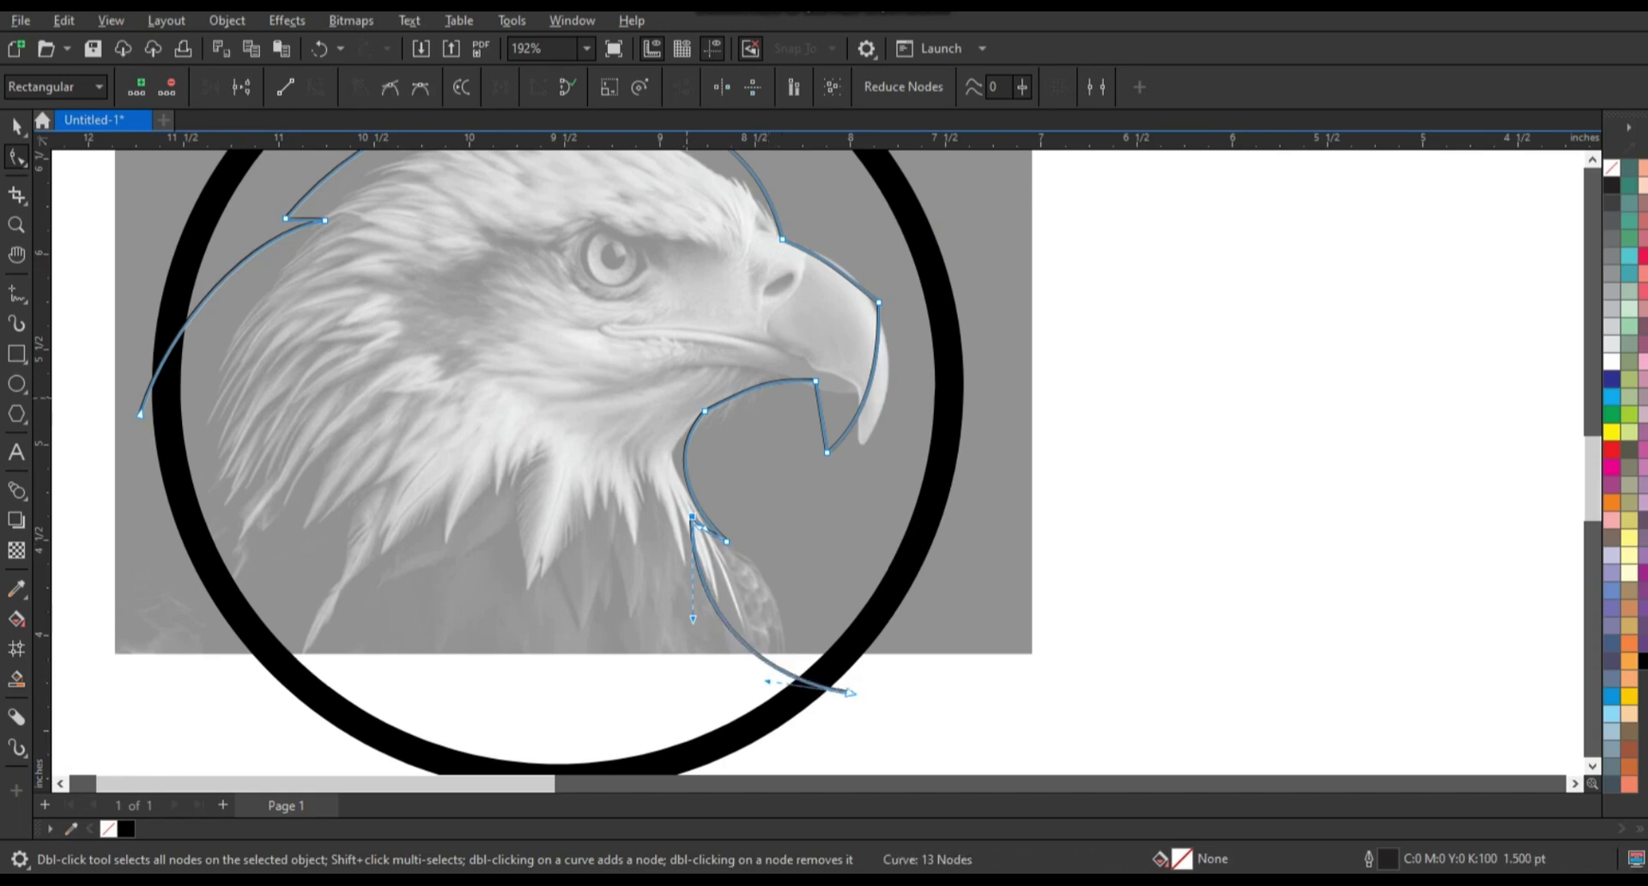
left_click_drag(755, 387, 753, 381)
scroll(965, 568, "down", 3)
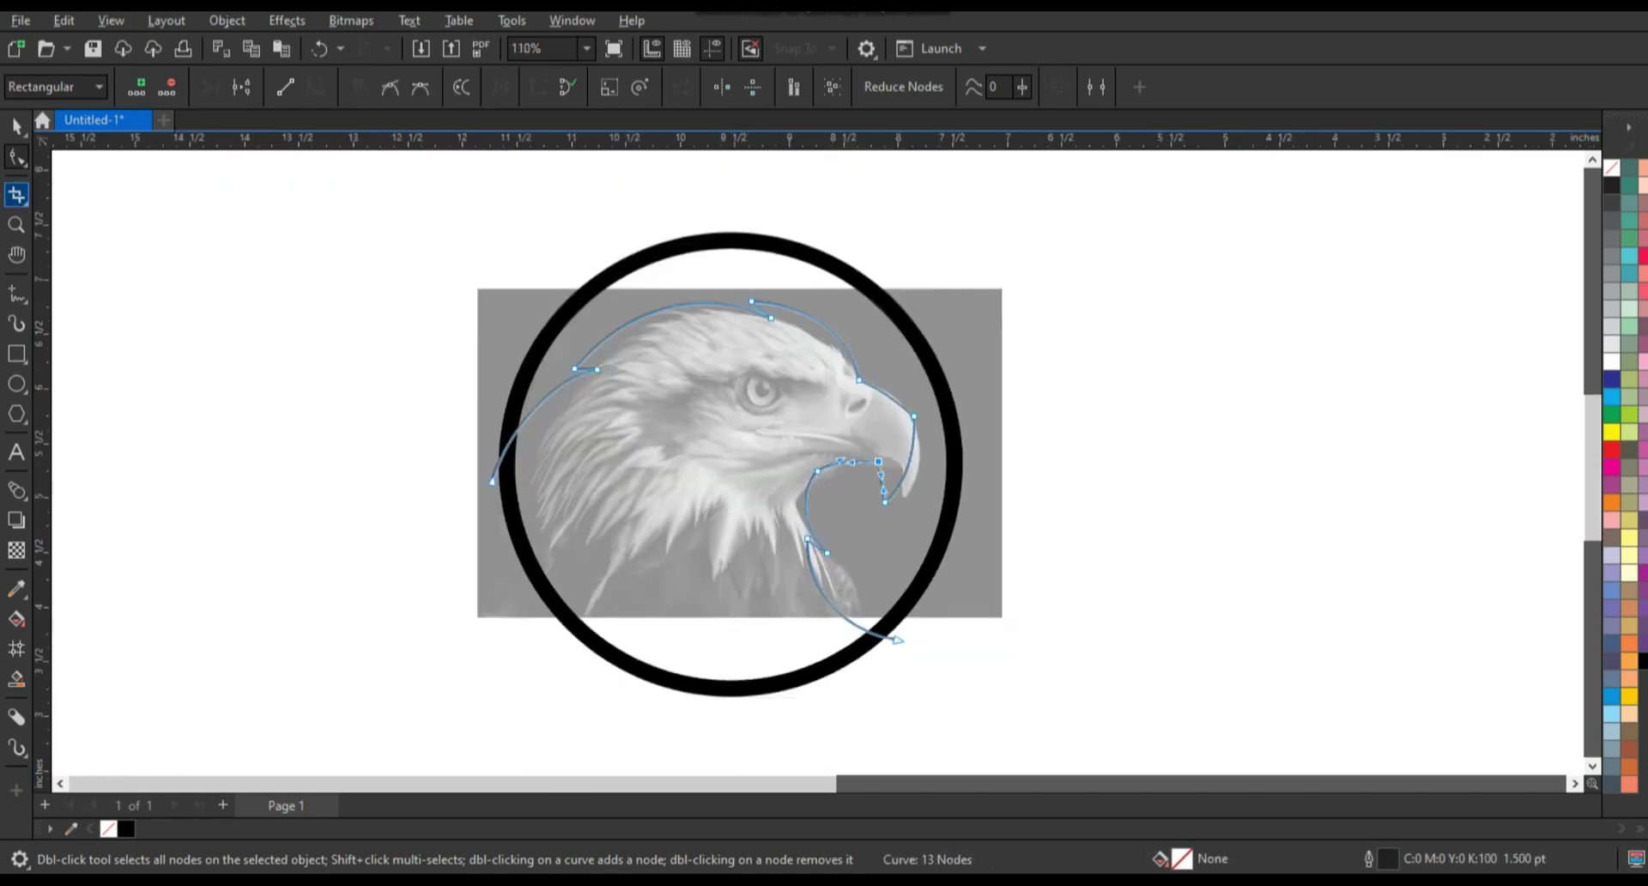
key("space")
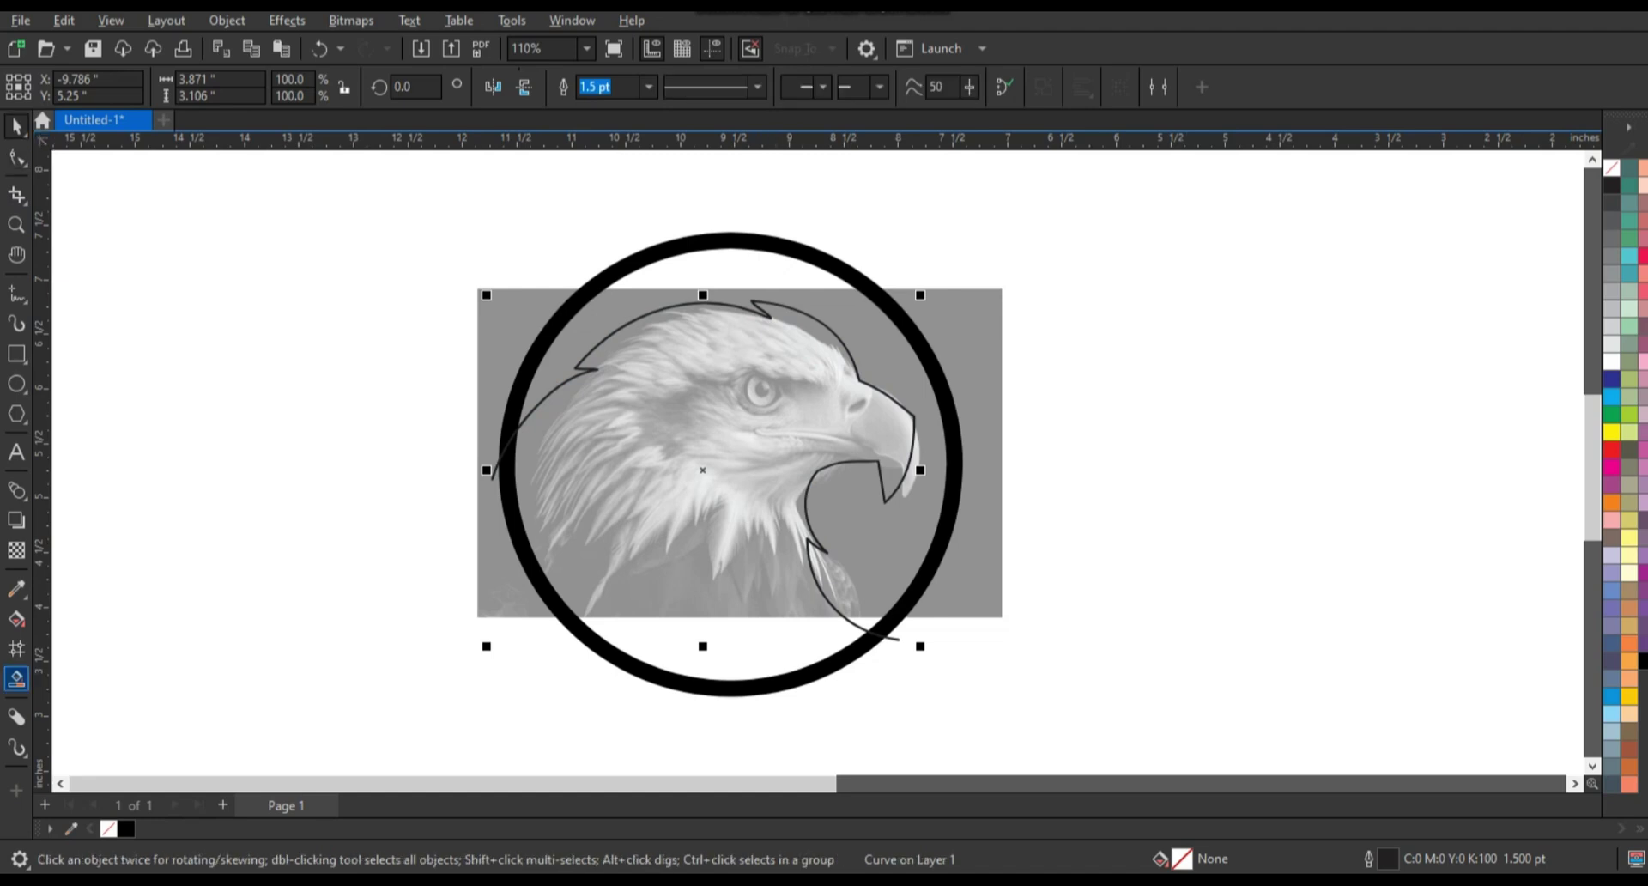
Smart Fill the enclosed eagle-head regions and merge the black fill with the ring.
left_click(17, 678)
left_click(653, 472)
left_click(724, 652)
key("space")
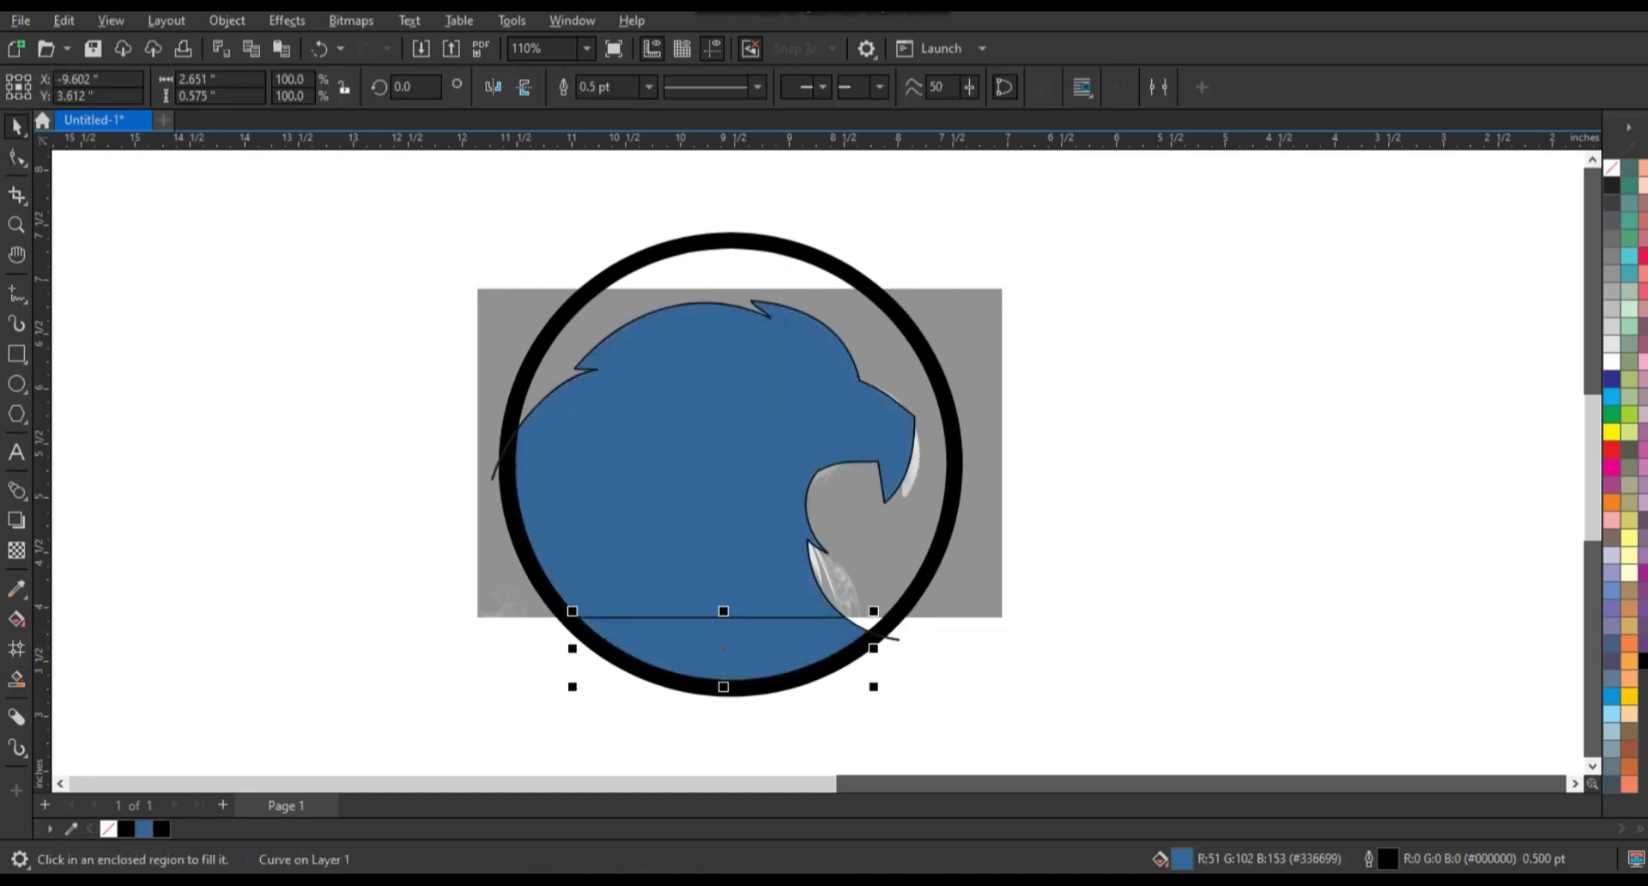
key("ctrl+l")
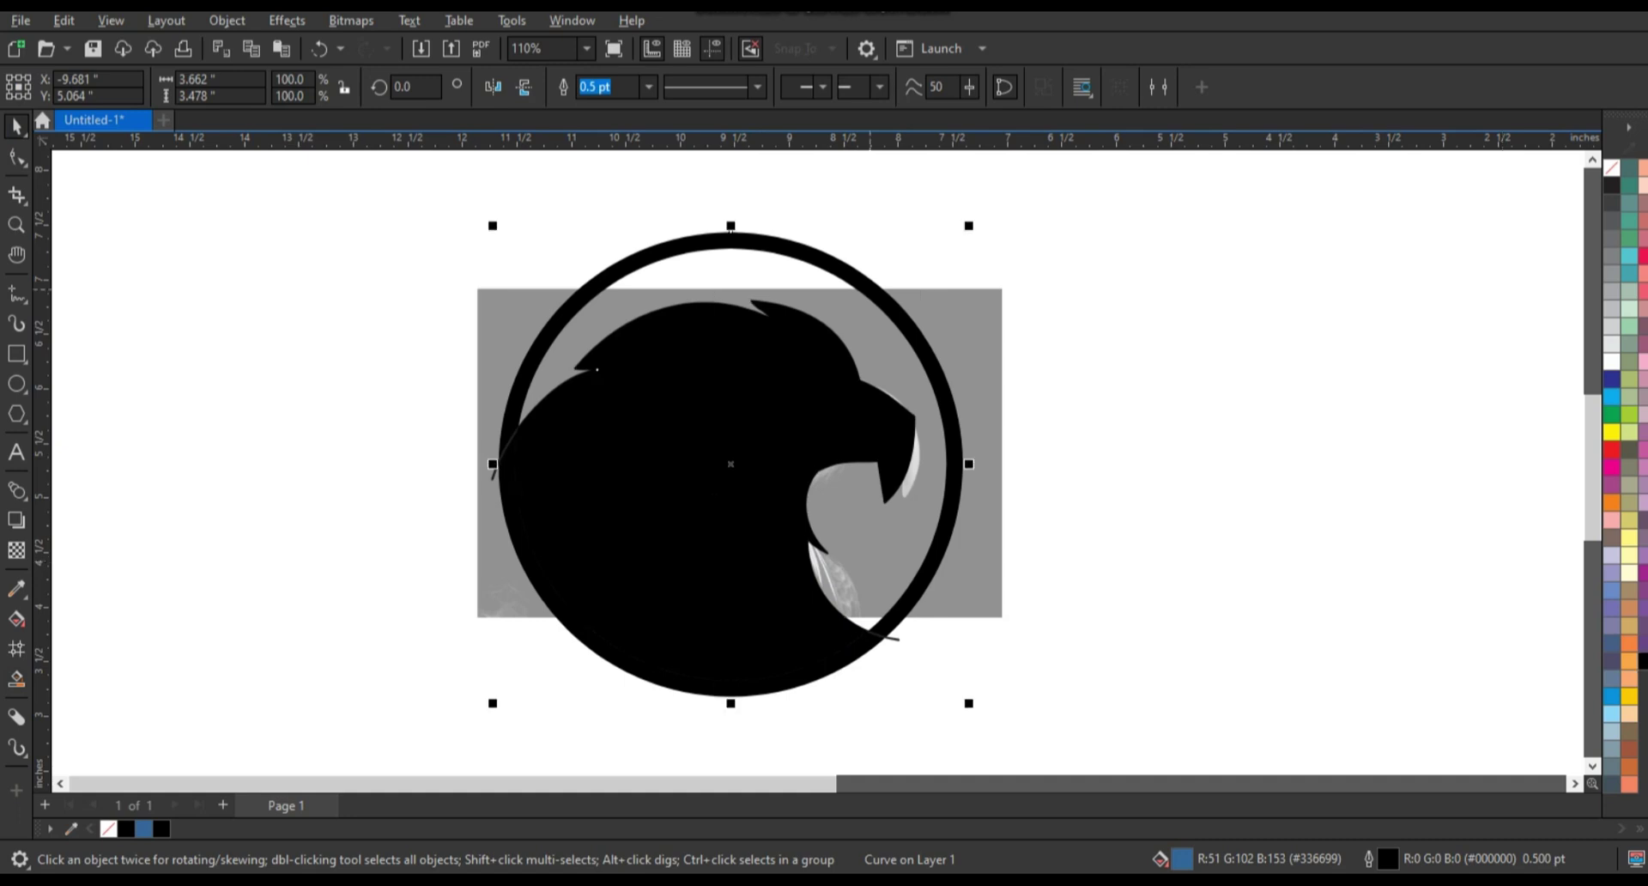
Place a copy of the black logo to the right, delete the original, and zoom in on the head.
left_click_drag(730, 464, 1254, 464)
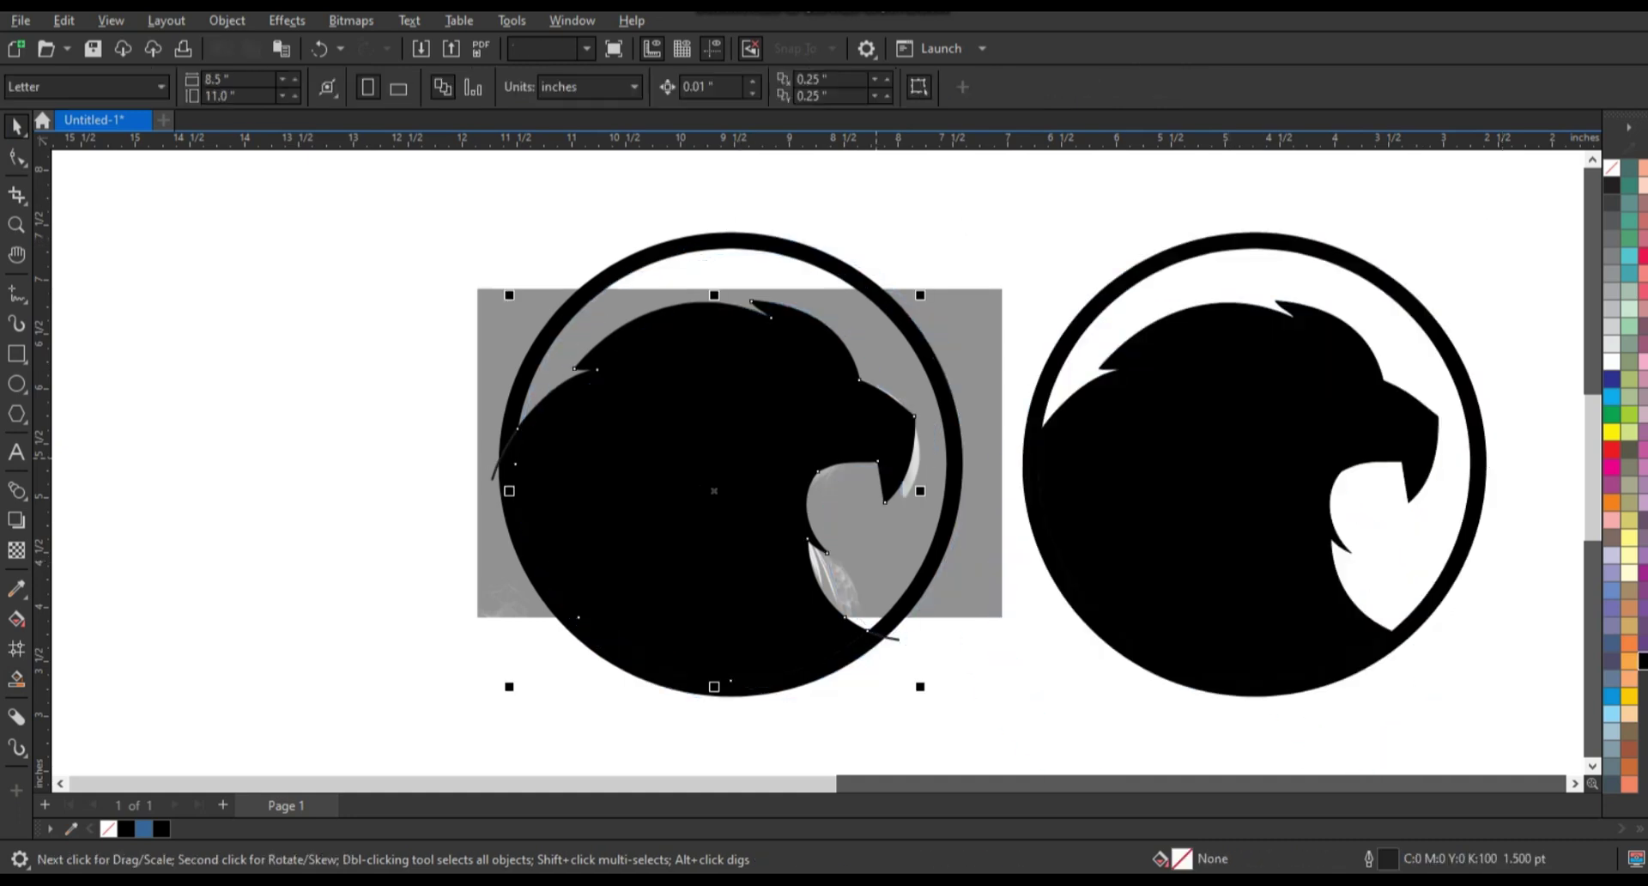
key("Delete")
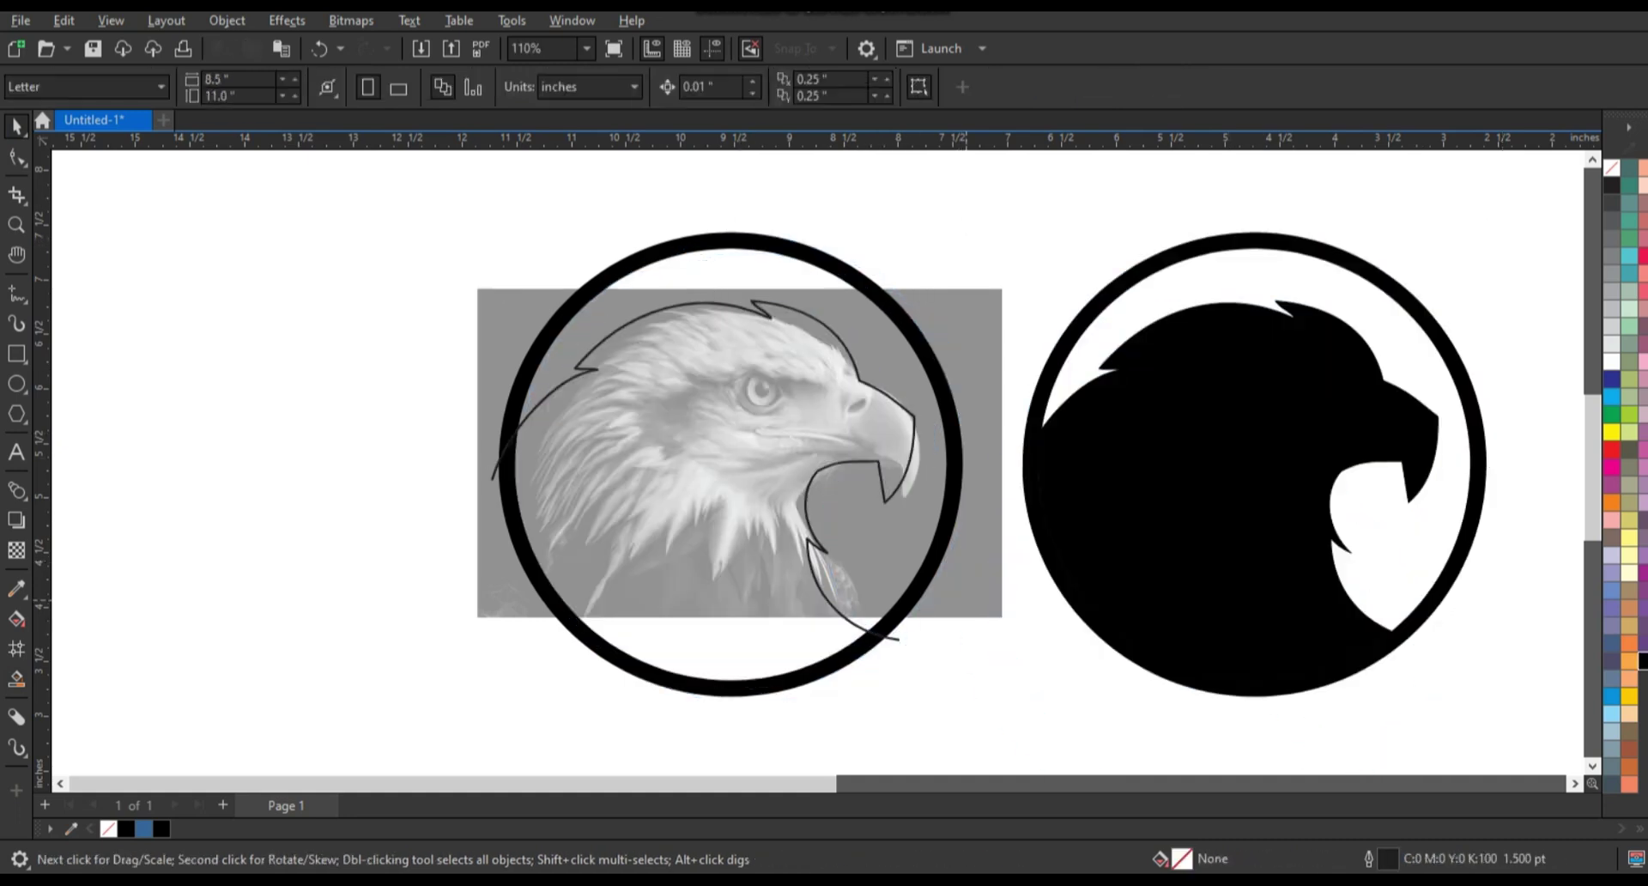
key("z")
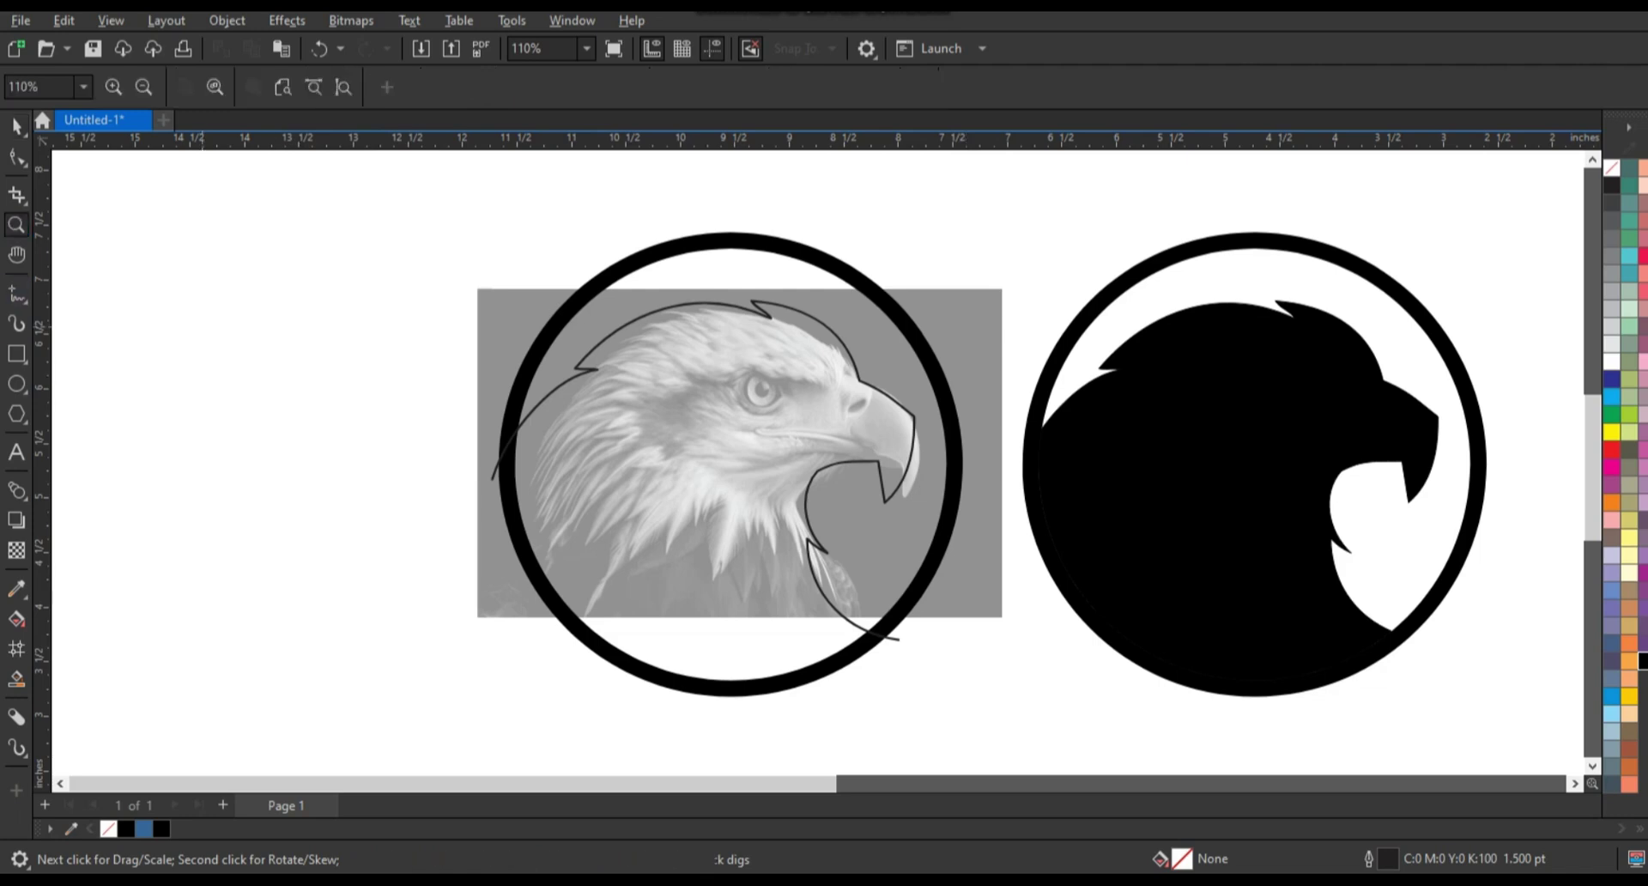
left_click_drag(464, 243, 1048, 624)
key("F5")
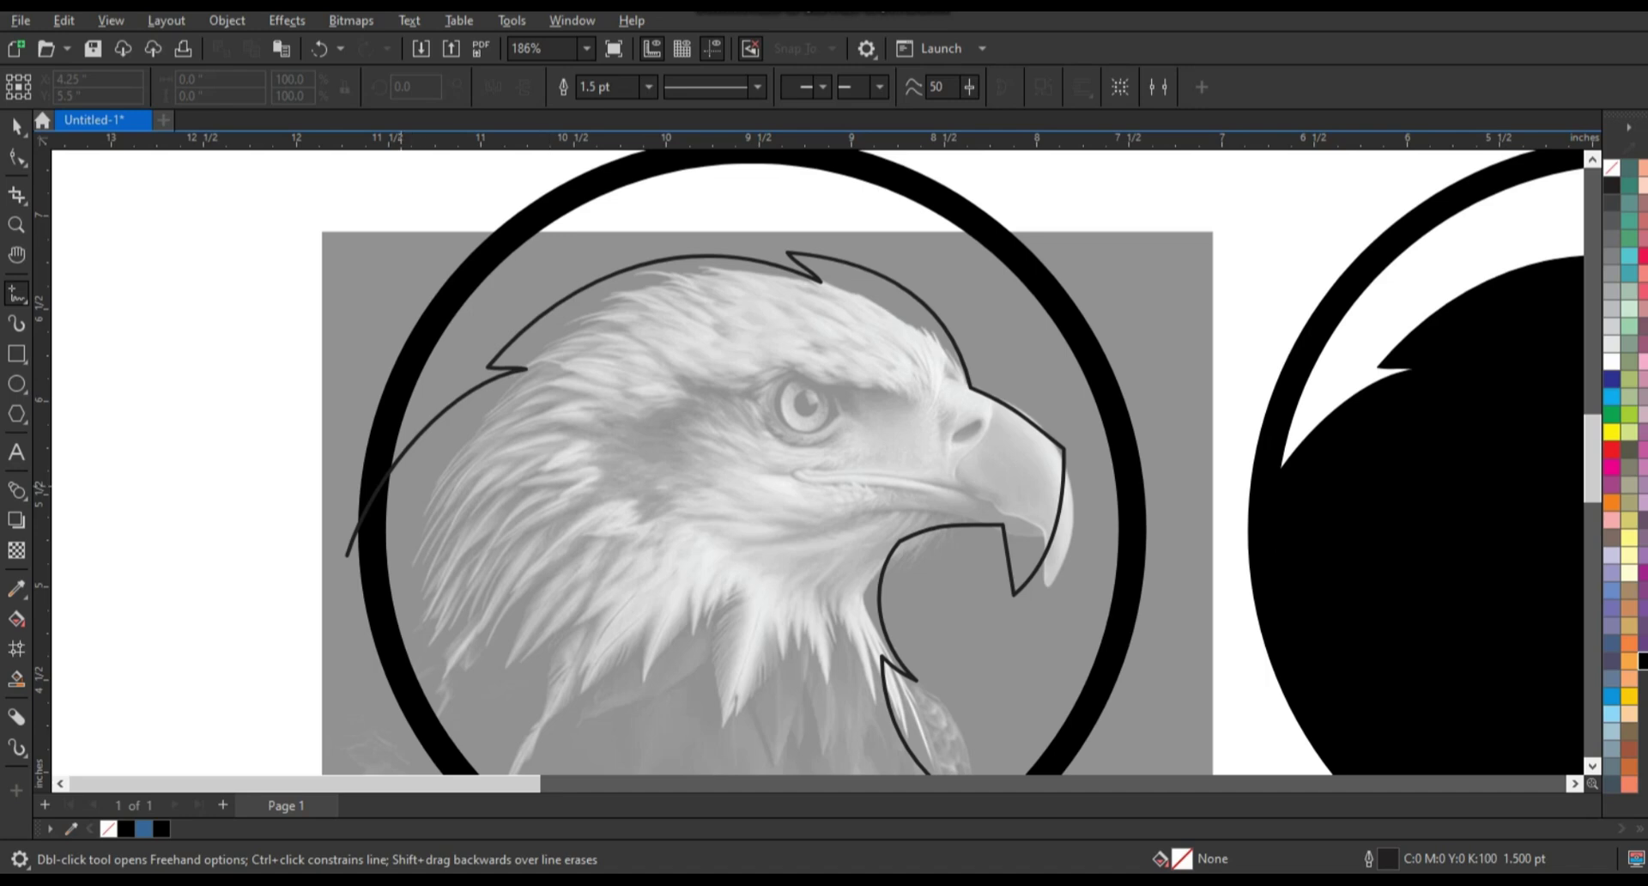
Zigzag the feather outline from the head's left edge across the brow and behind the eye.
left_click(400, 486)
double_click(579, 359)
double_click(518, 352)
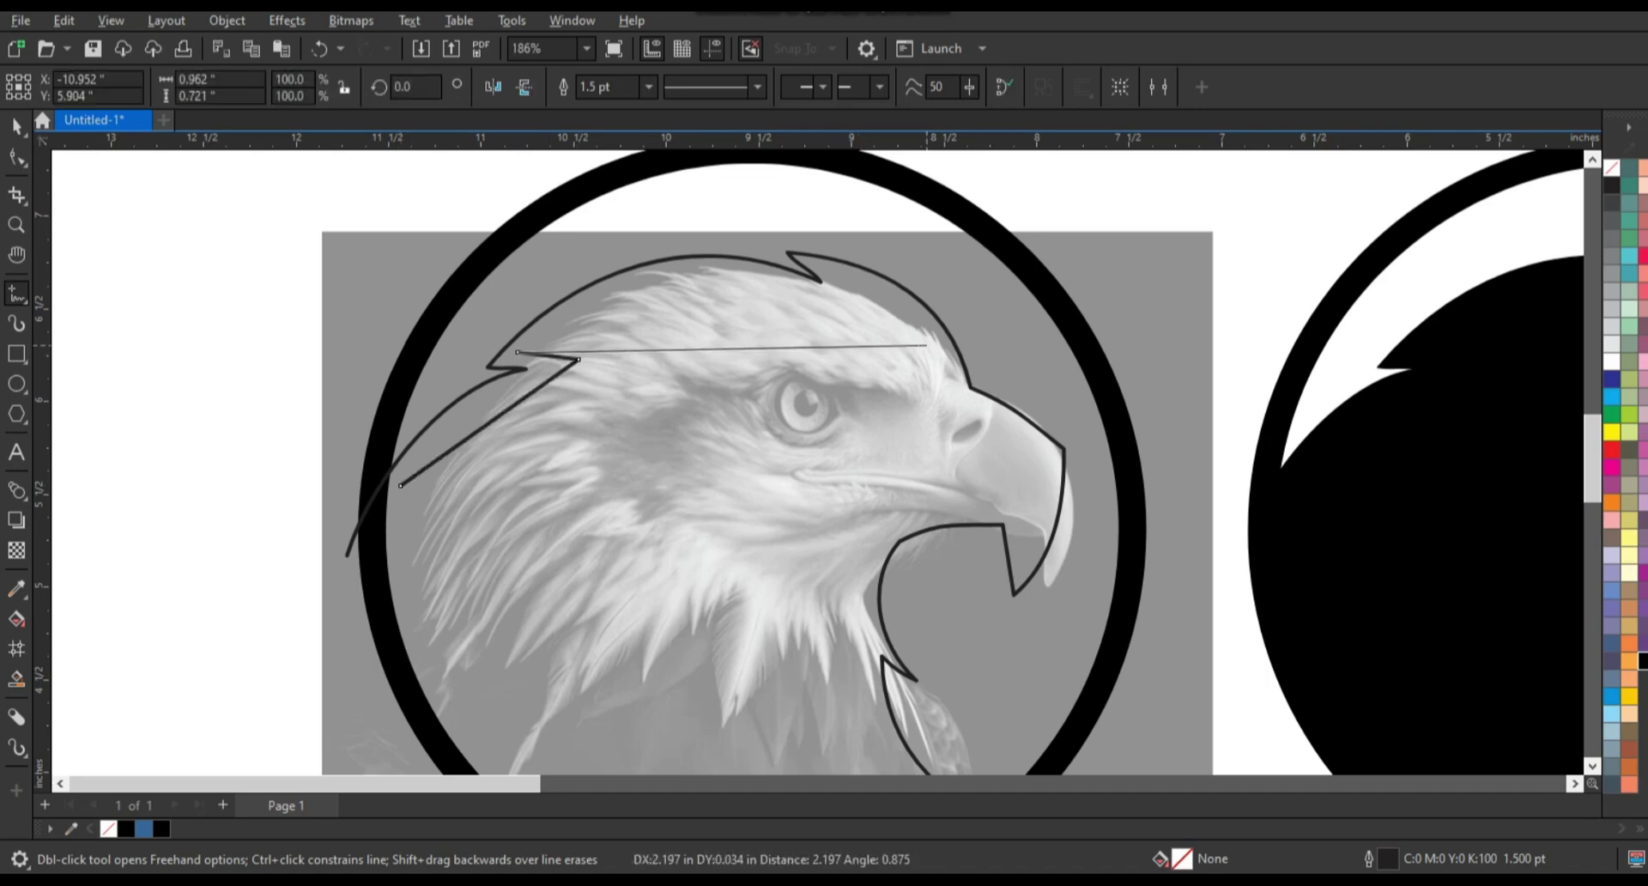
double_click(945, 353)
double_click(895, 375)
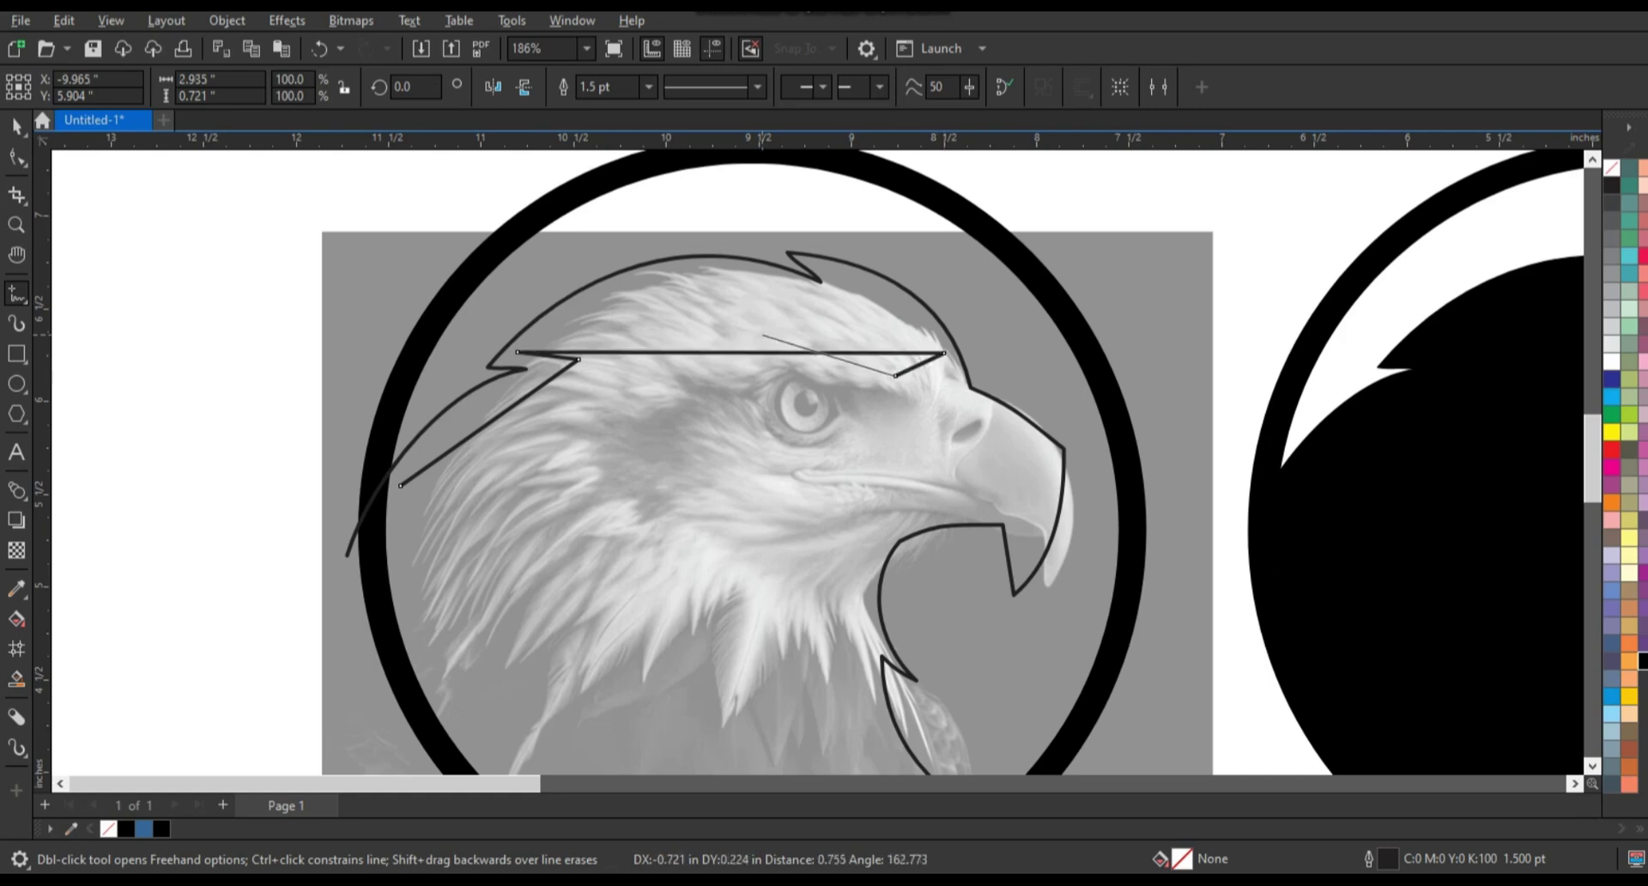
double_click(763, 334)
double_click(837, 369)
double_click(609, 400)
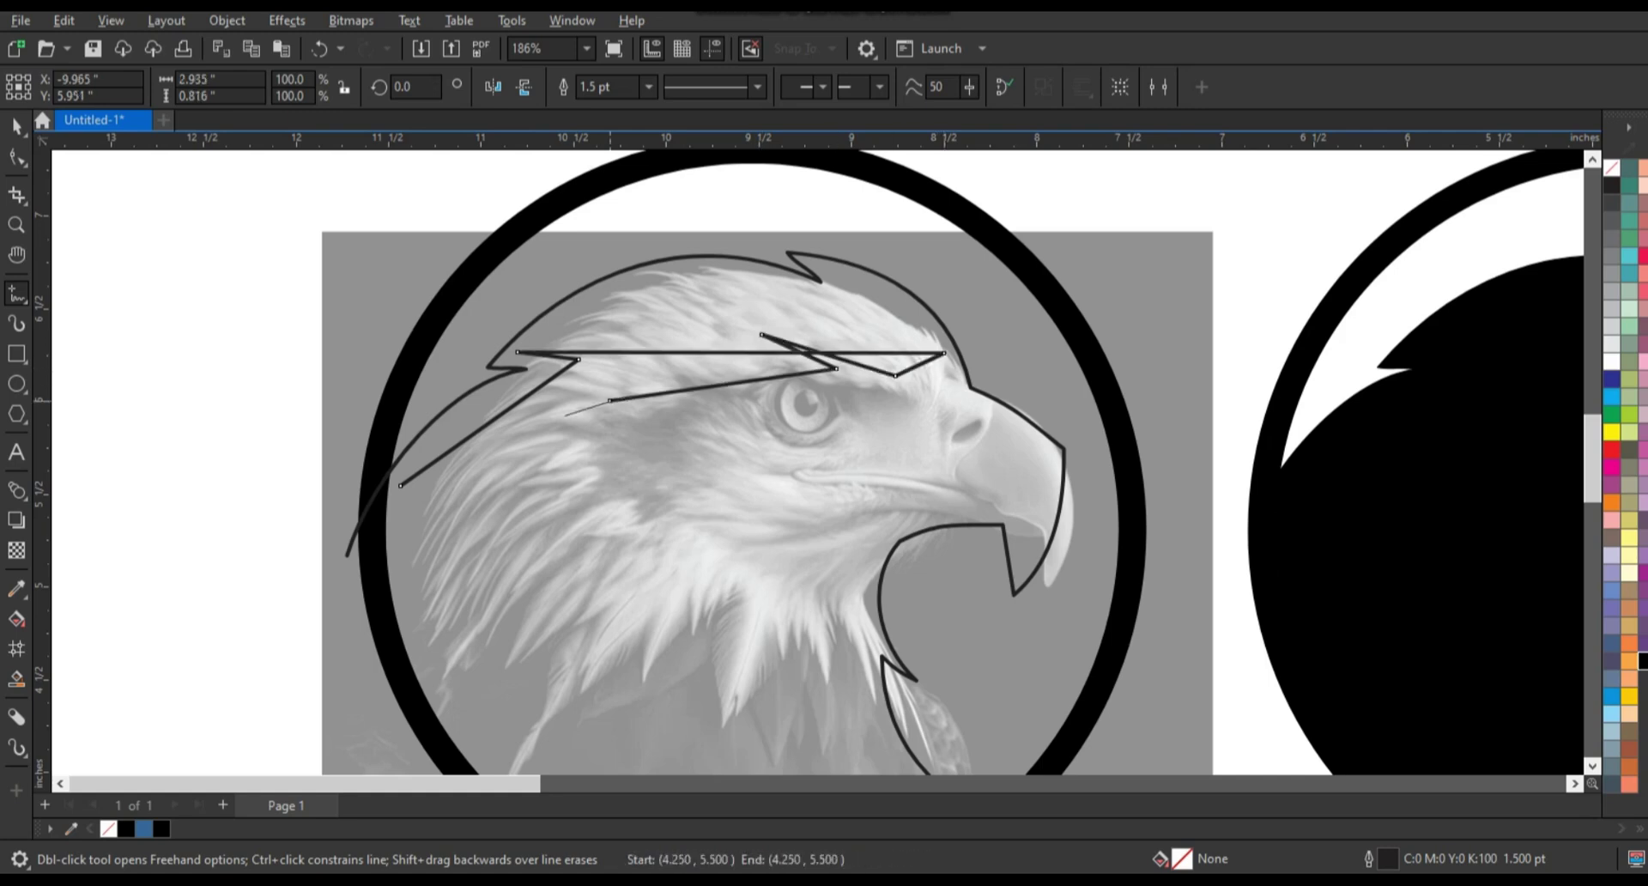
double_click(551, 419)
double_click(647, 408)
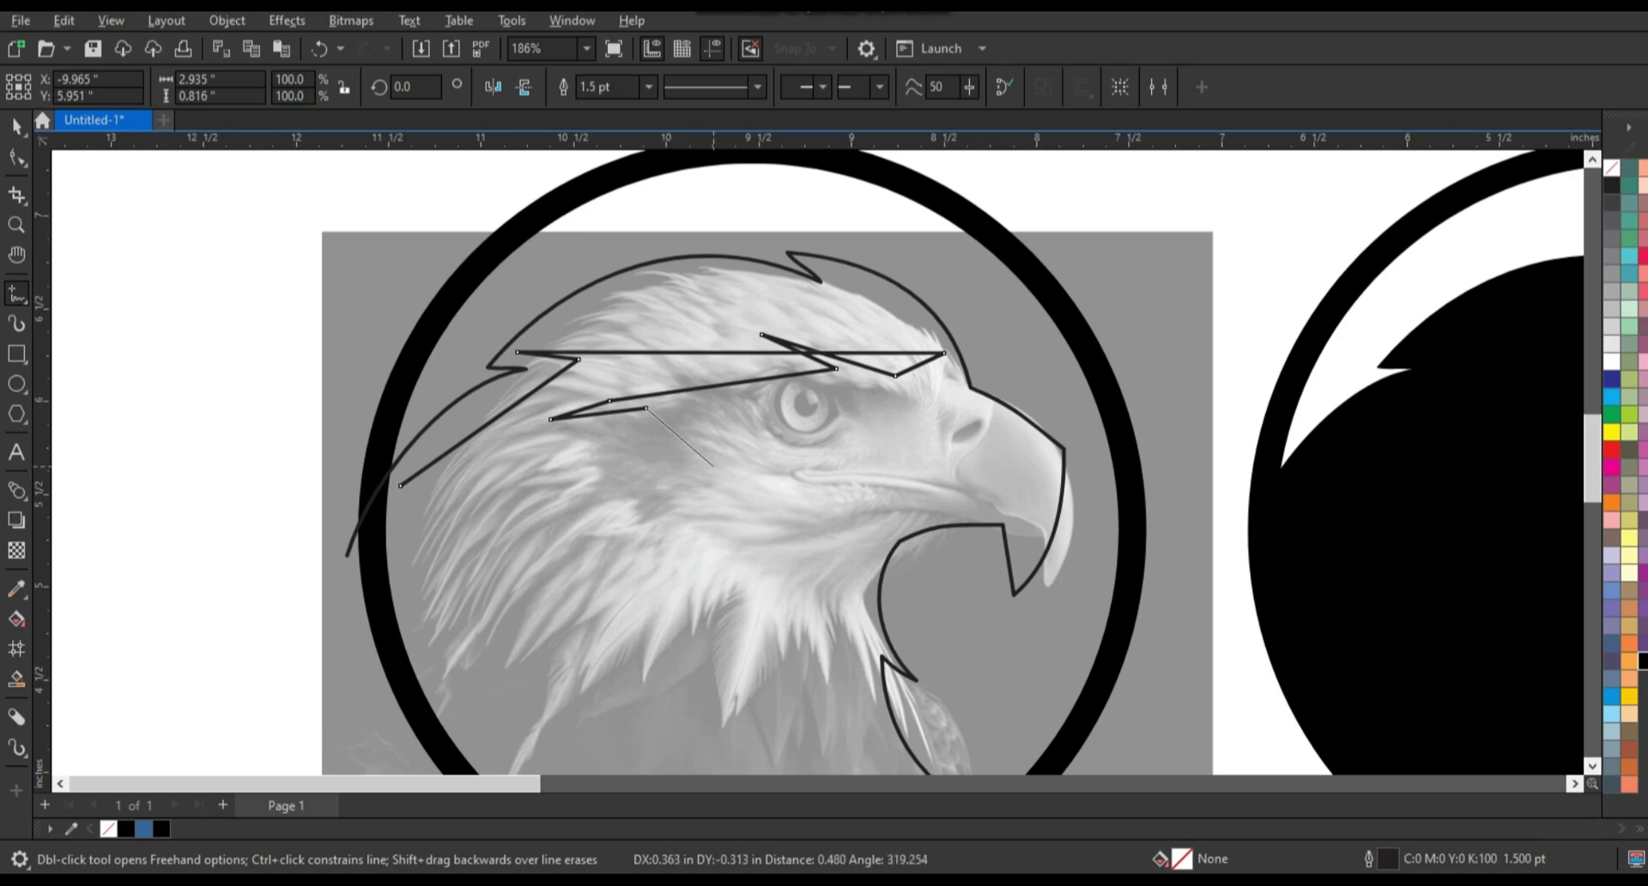
double_click(606, 509)
double_click(668, 506)
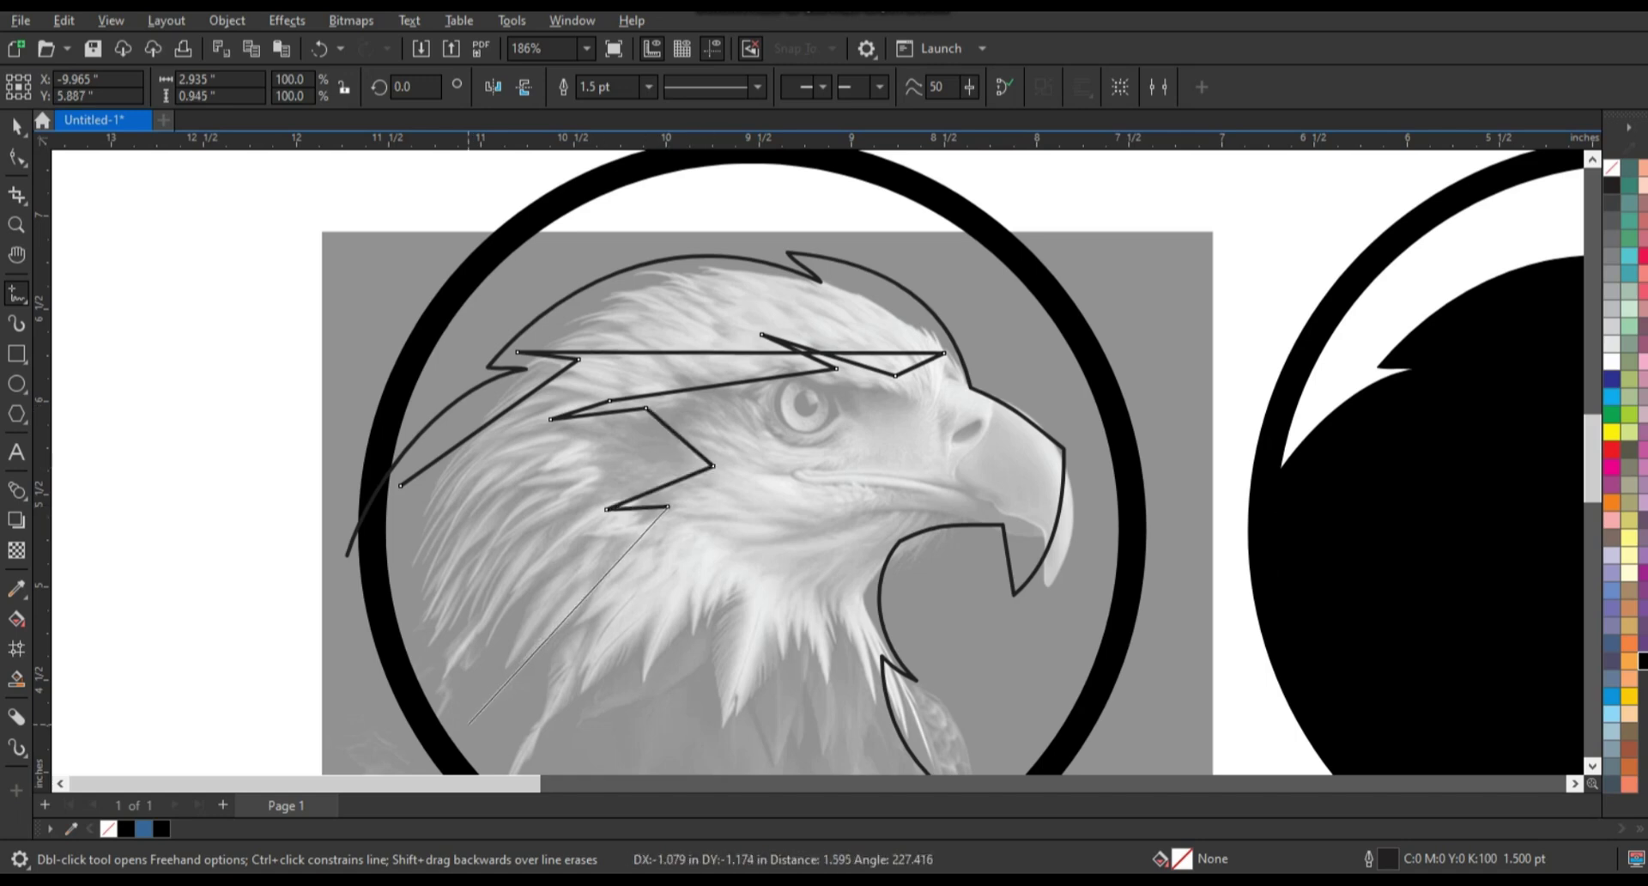
Continue the zigzag down the neck and close the feather shape at its start point.
double_click(467, 724)
double_click(569, 567)
double_click(452, 672)
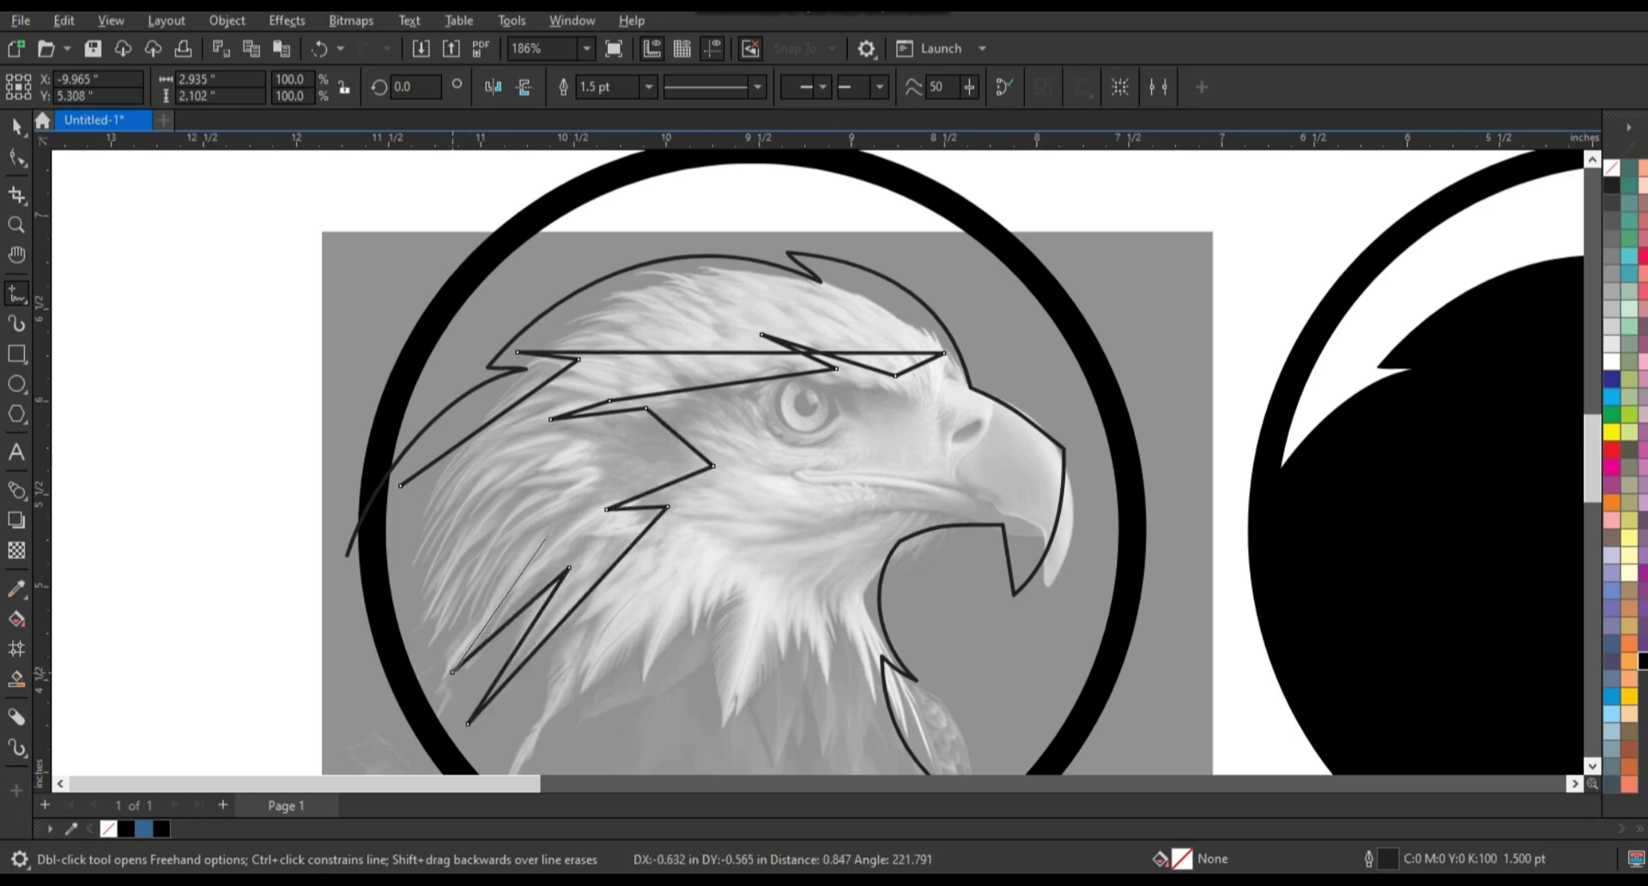
double_click(548, 532)
double_click(430, 624)
double_click(525, 505)
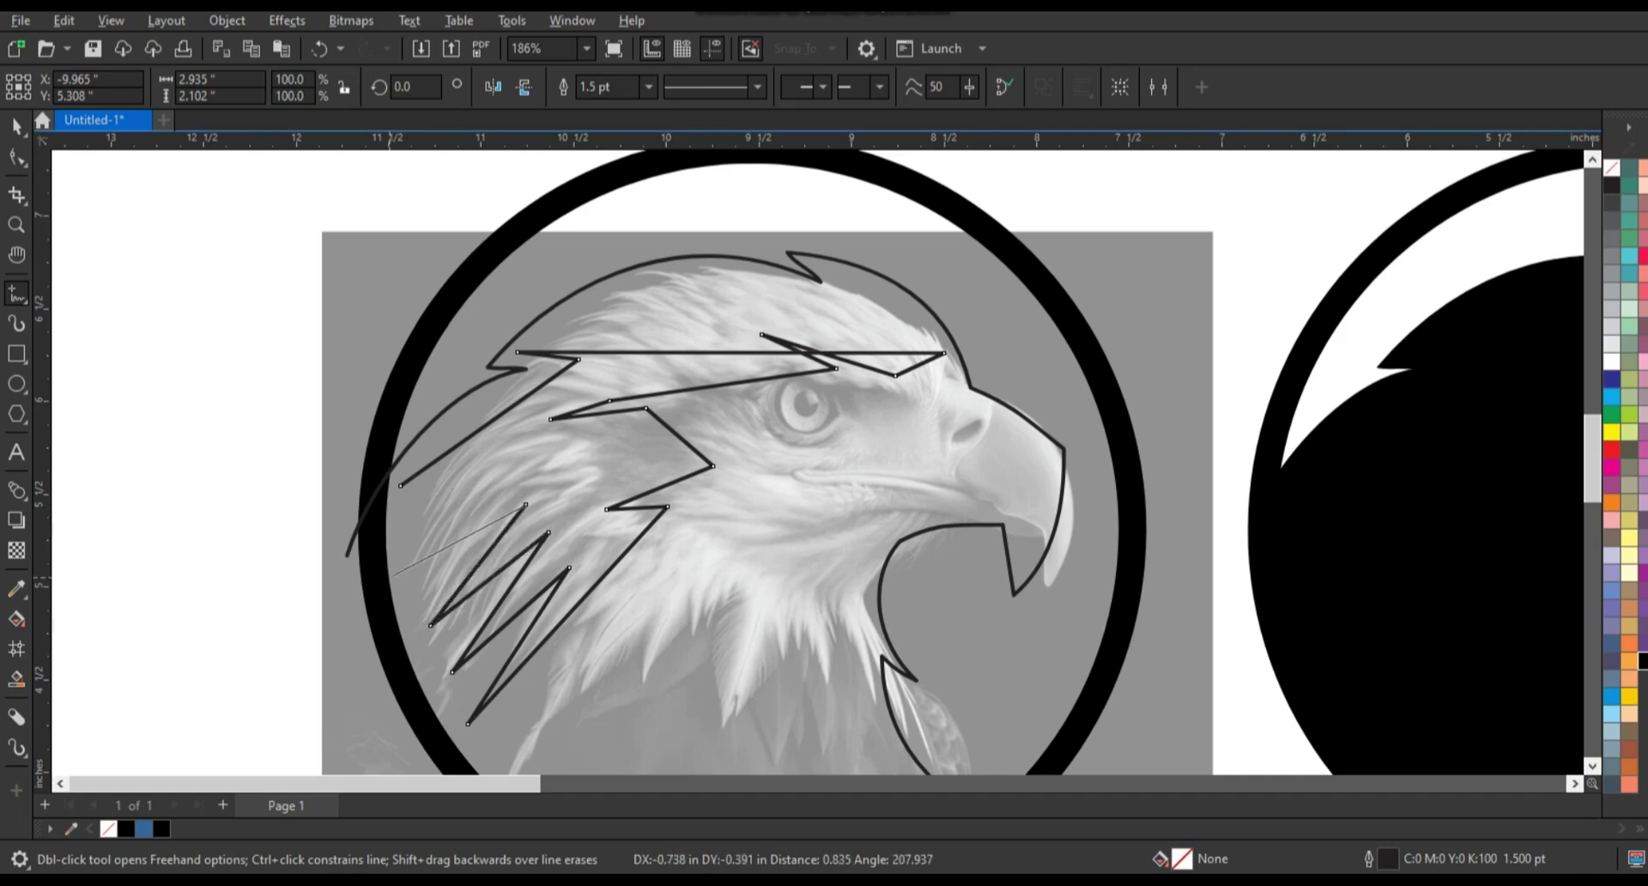
double_click(391, 577)
double_click(547, 460)
left_click(401, 485)
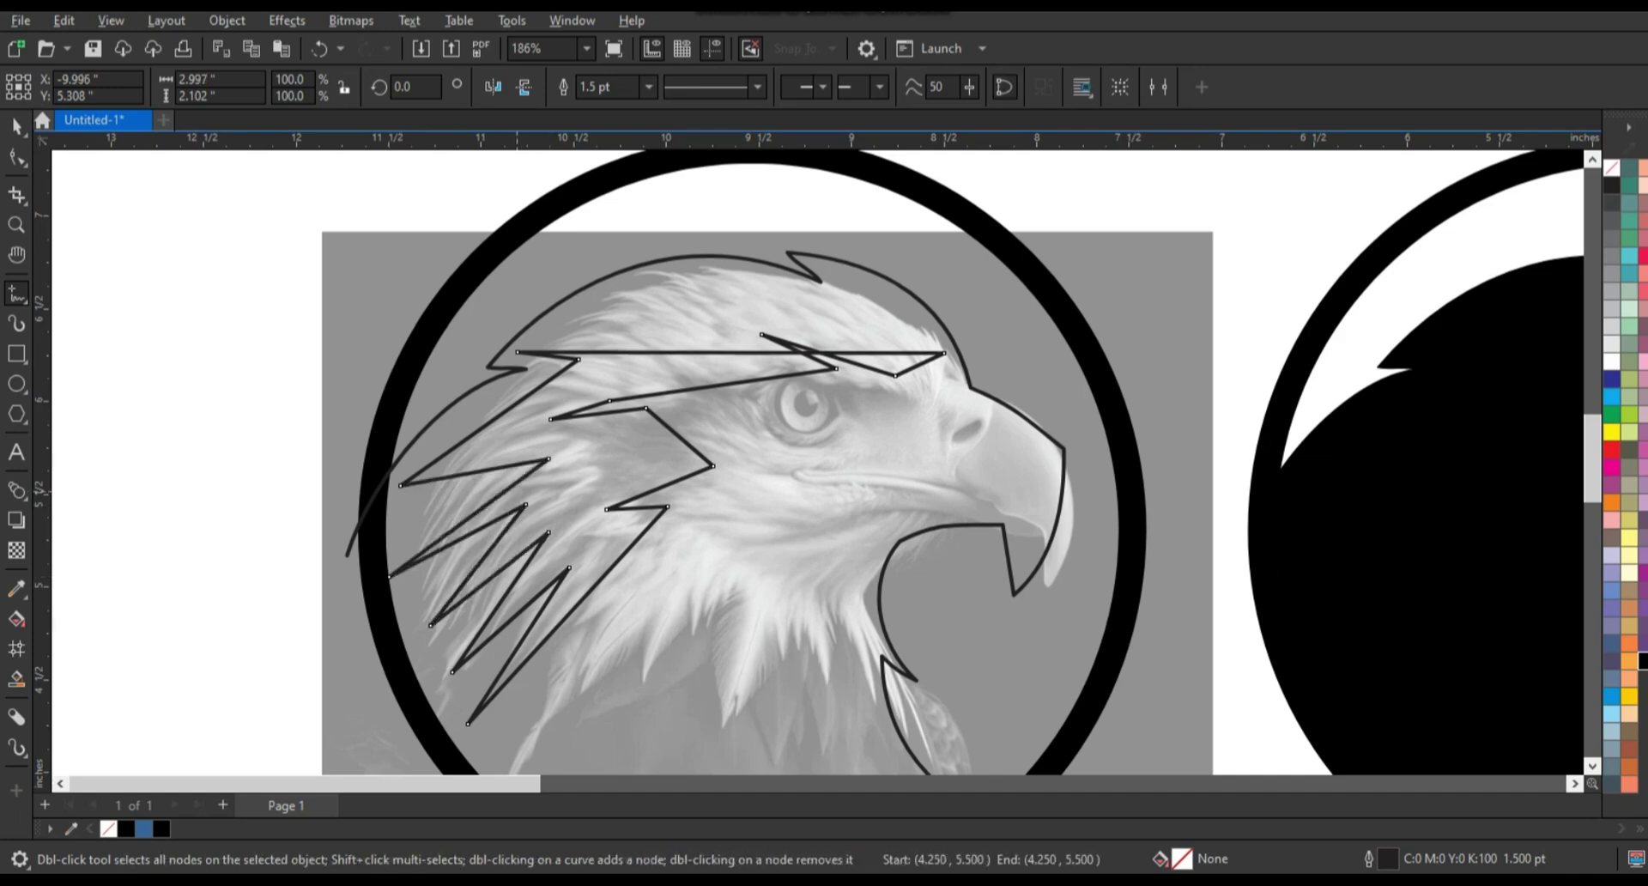
Arch the feather shape's top and brow edges, delete extra points and reposition others.
key("F10")
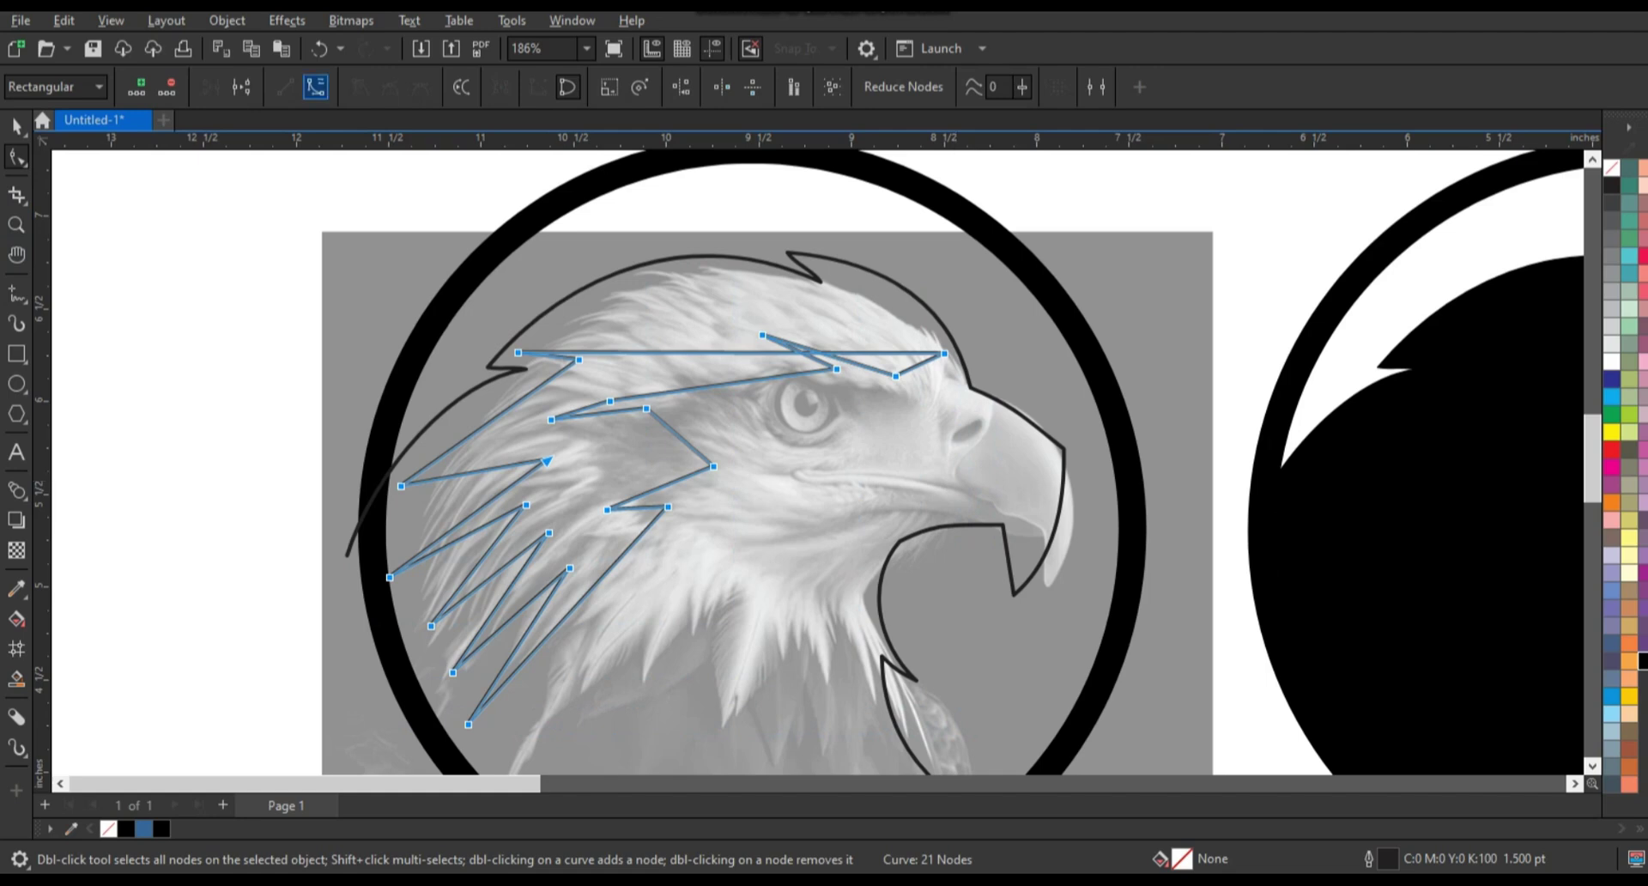
left_click_drag(730, 352, 683, 245)
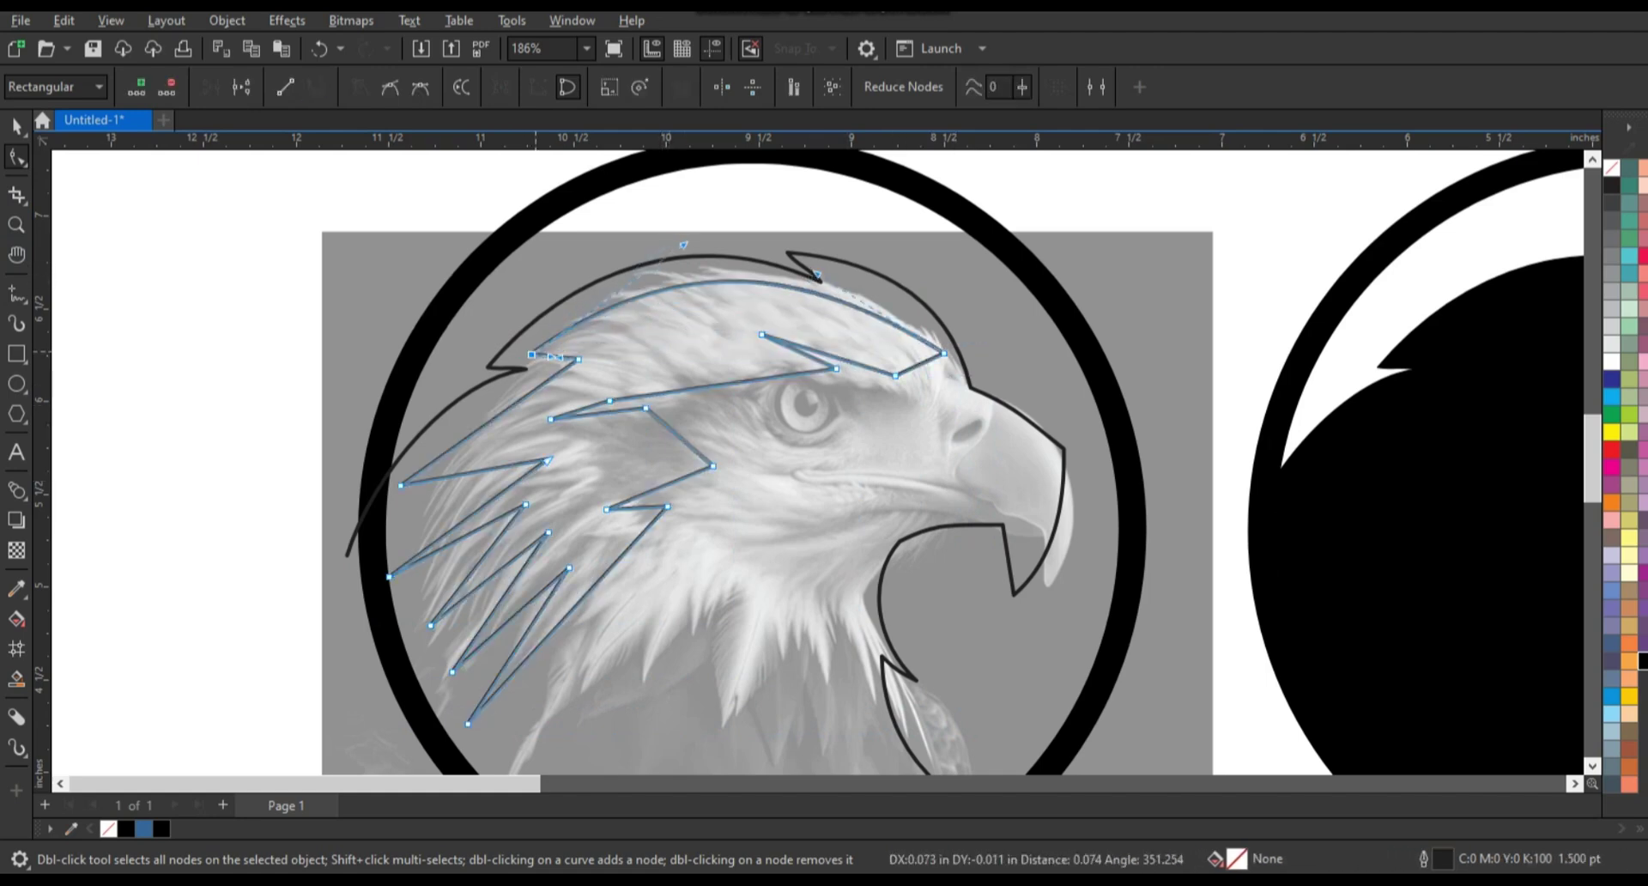
left_click_drag(809, 354, 846, 367)
left_click_drag(569, 385, 682, 426)
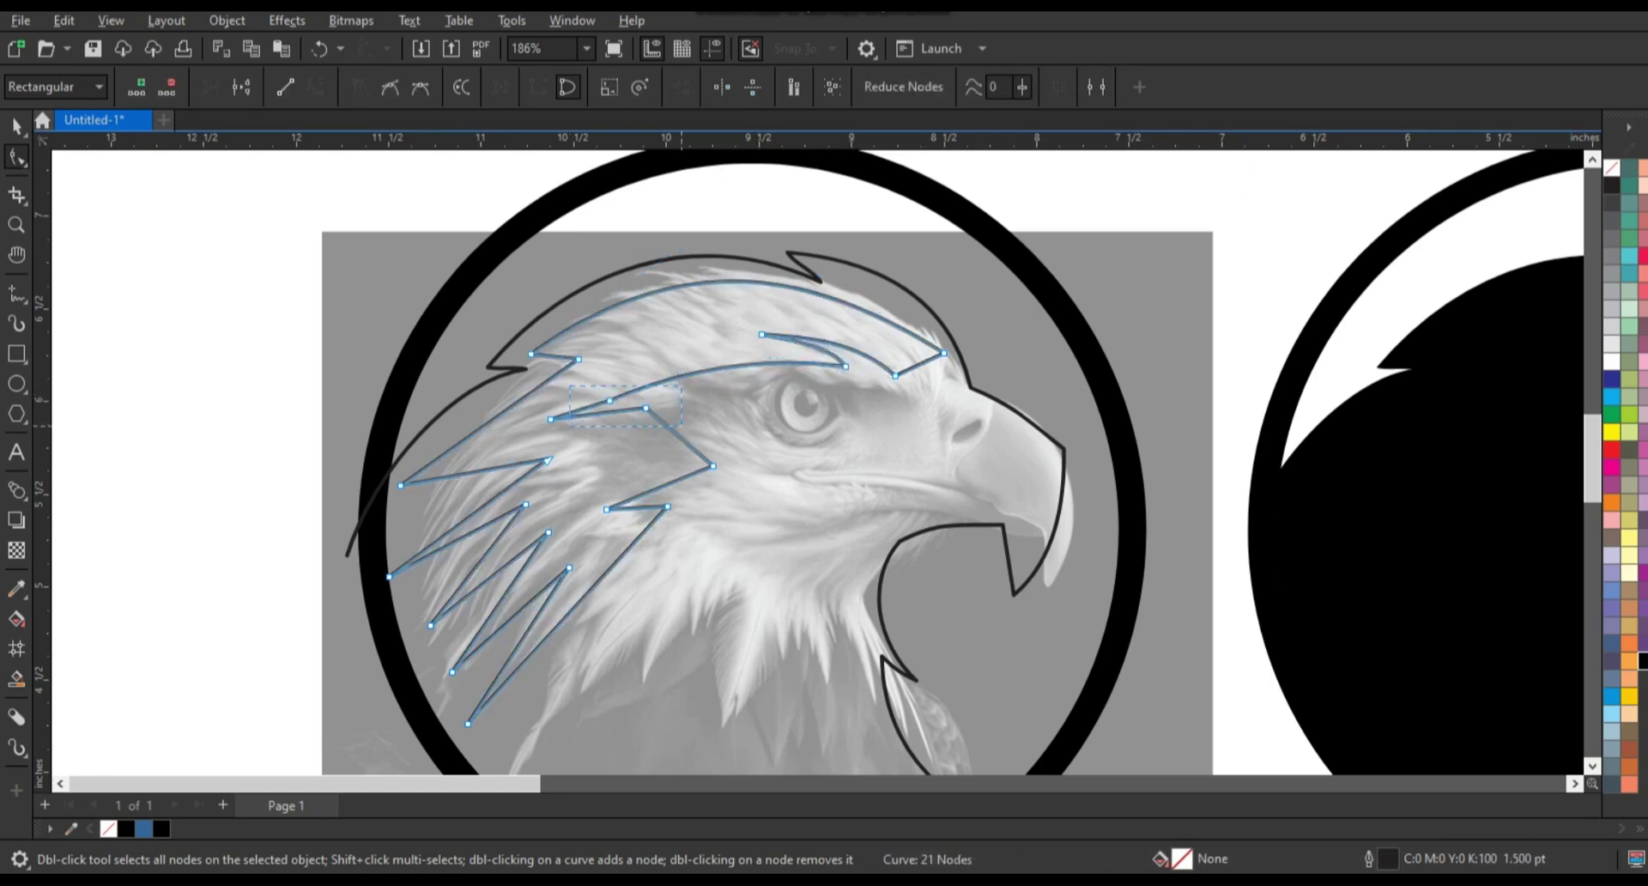
key("Delete")
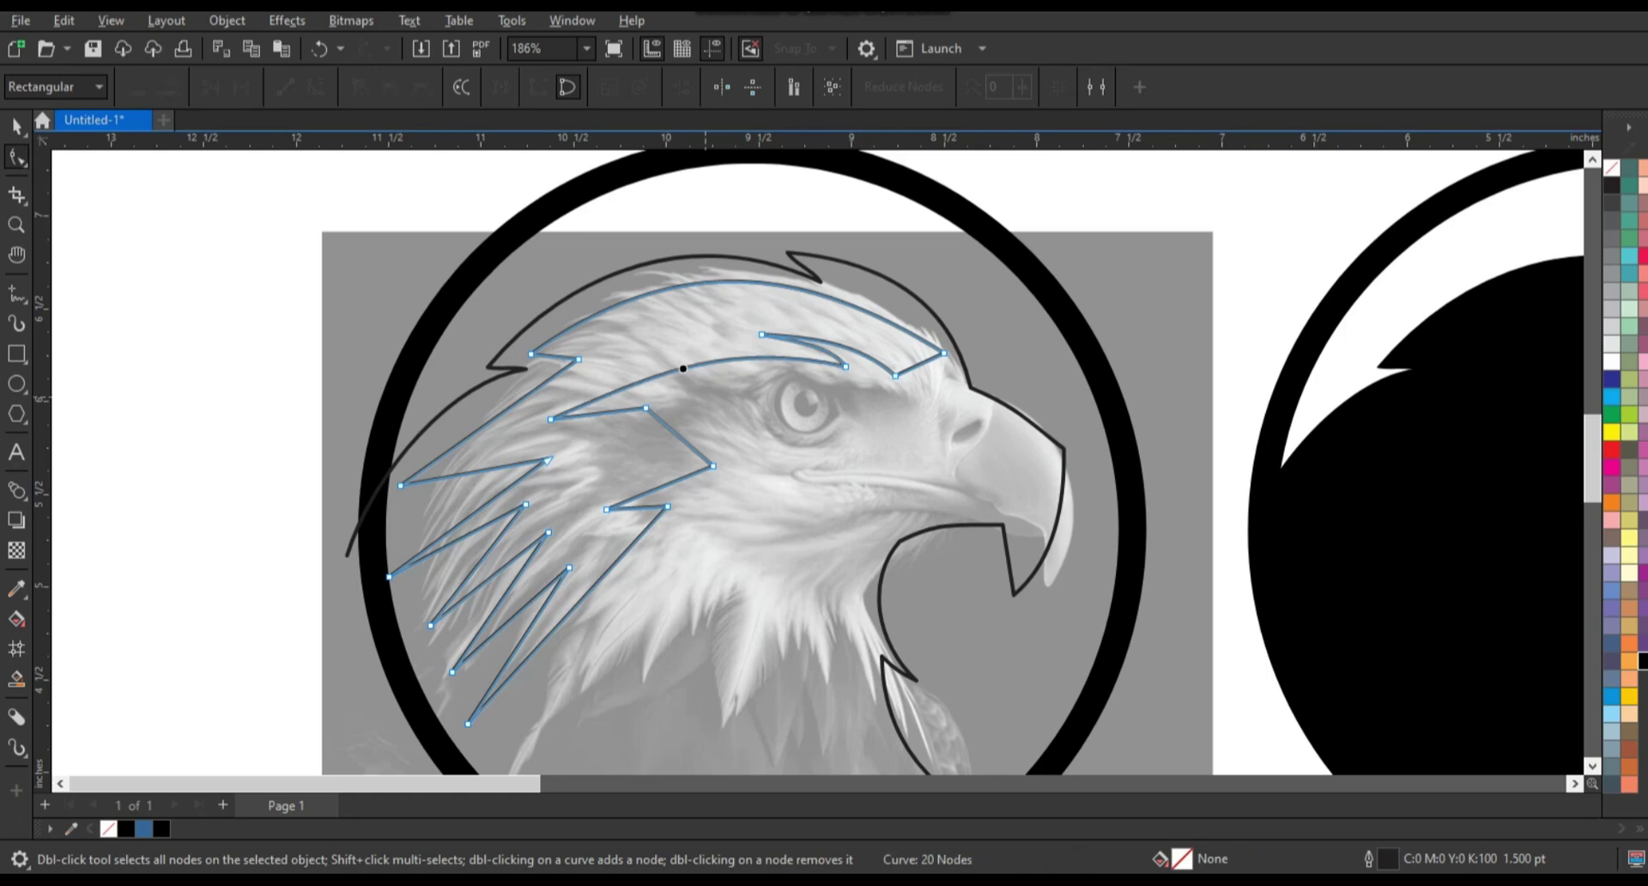
mouse_move(631, 394)
left_mouse_down()
mouse_move(729, 481)
mouse_move(773, 453)
mouse_move(729, 434)
left_mouse_up()
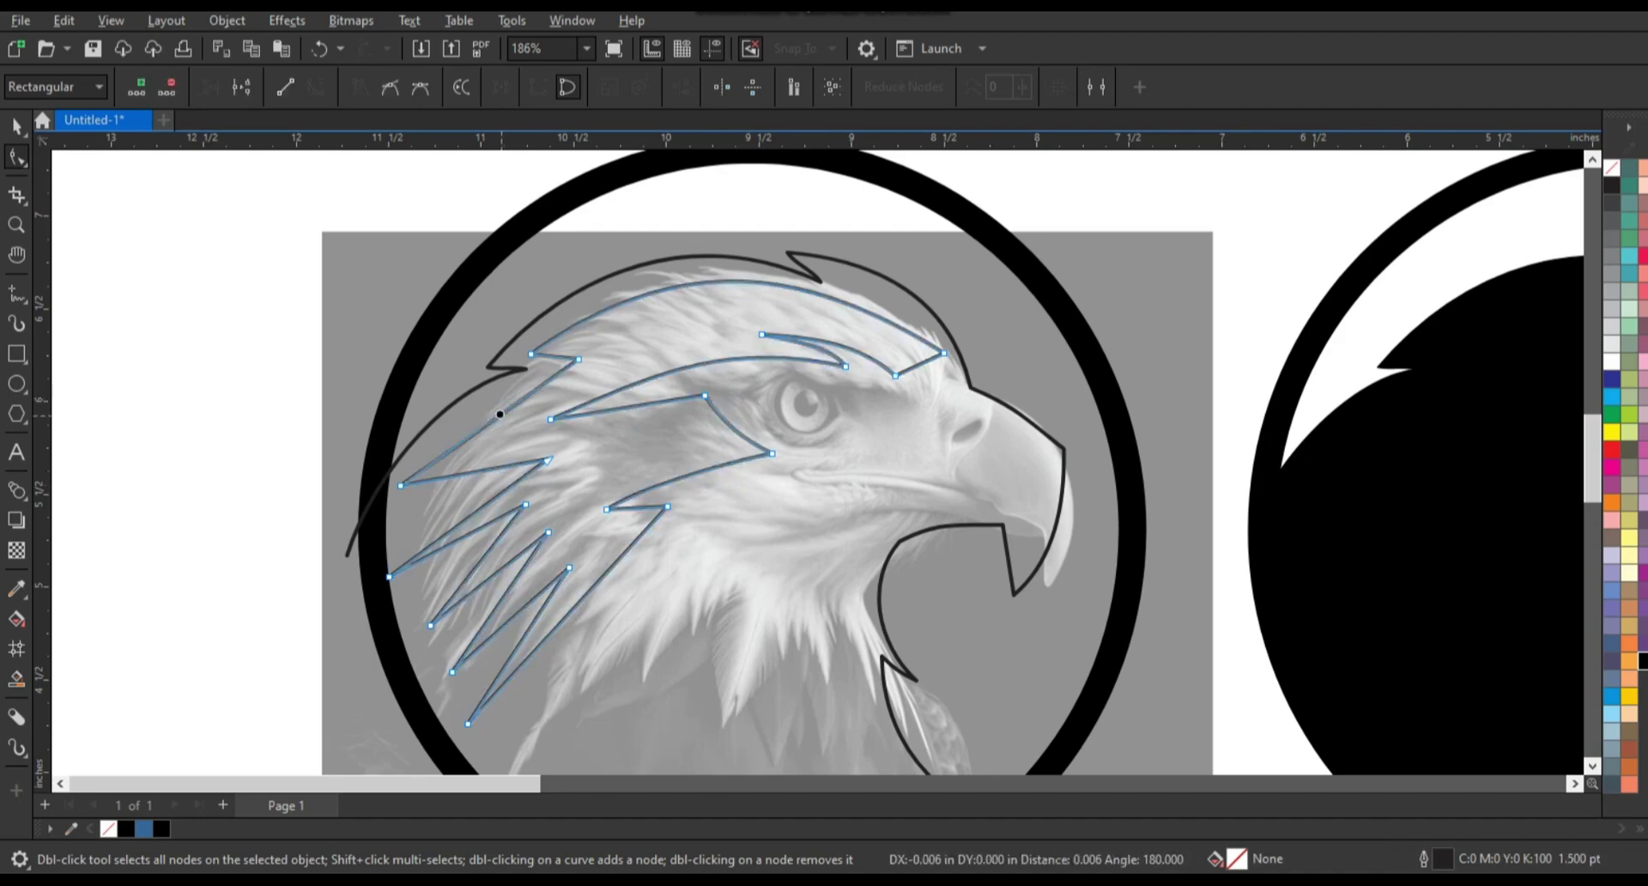
Bend the upper and lower feather edges into smooth curves.
left_click_drag(501, 414, 490, 405)
left_click(476, 484)
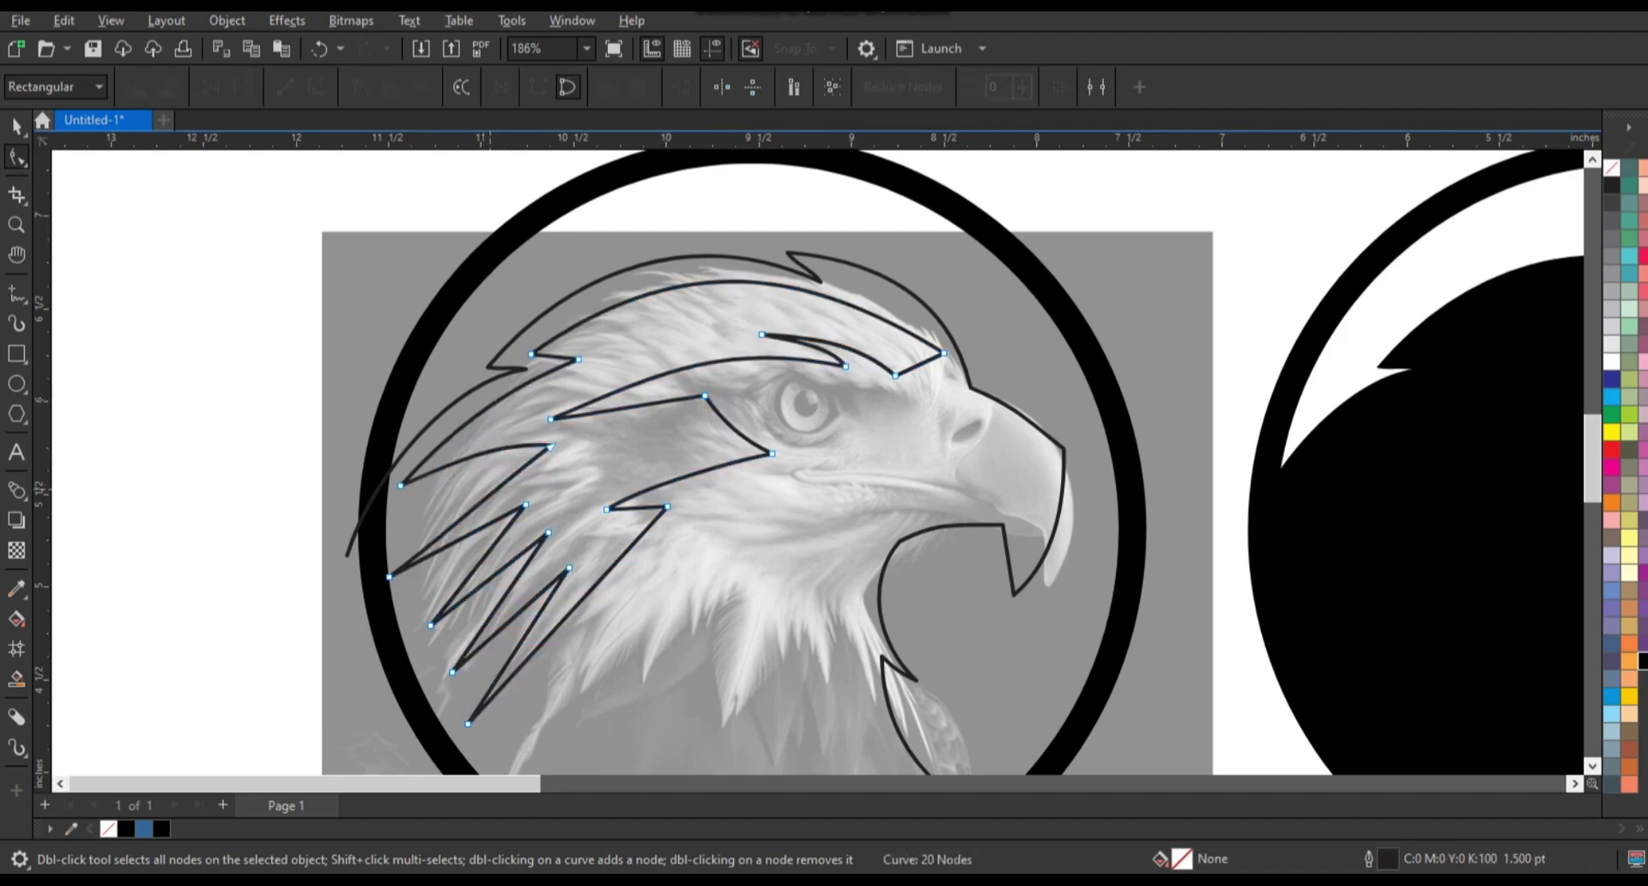
left_click_drag(475, 483, 471, 474)
mouse_move(459, 539)
left_mouse_down()
mouse_move(472, 525)
mouse_move(511, 607)
mouse_move(548, 603)
left_mouse_up()
left_click(494, 563)
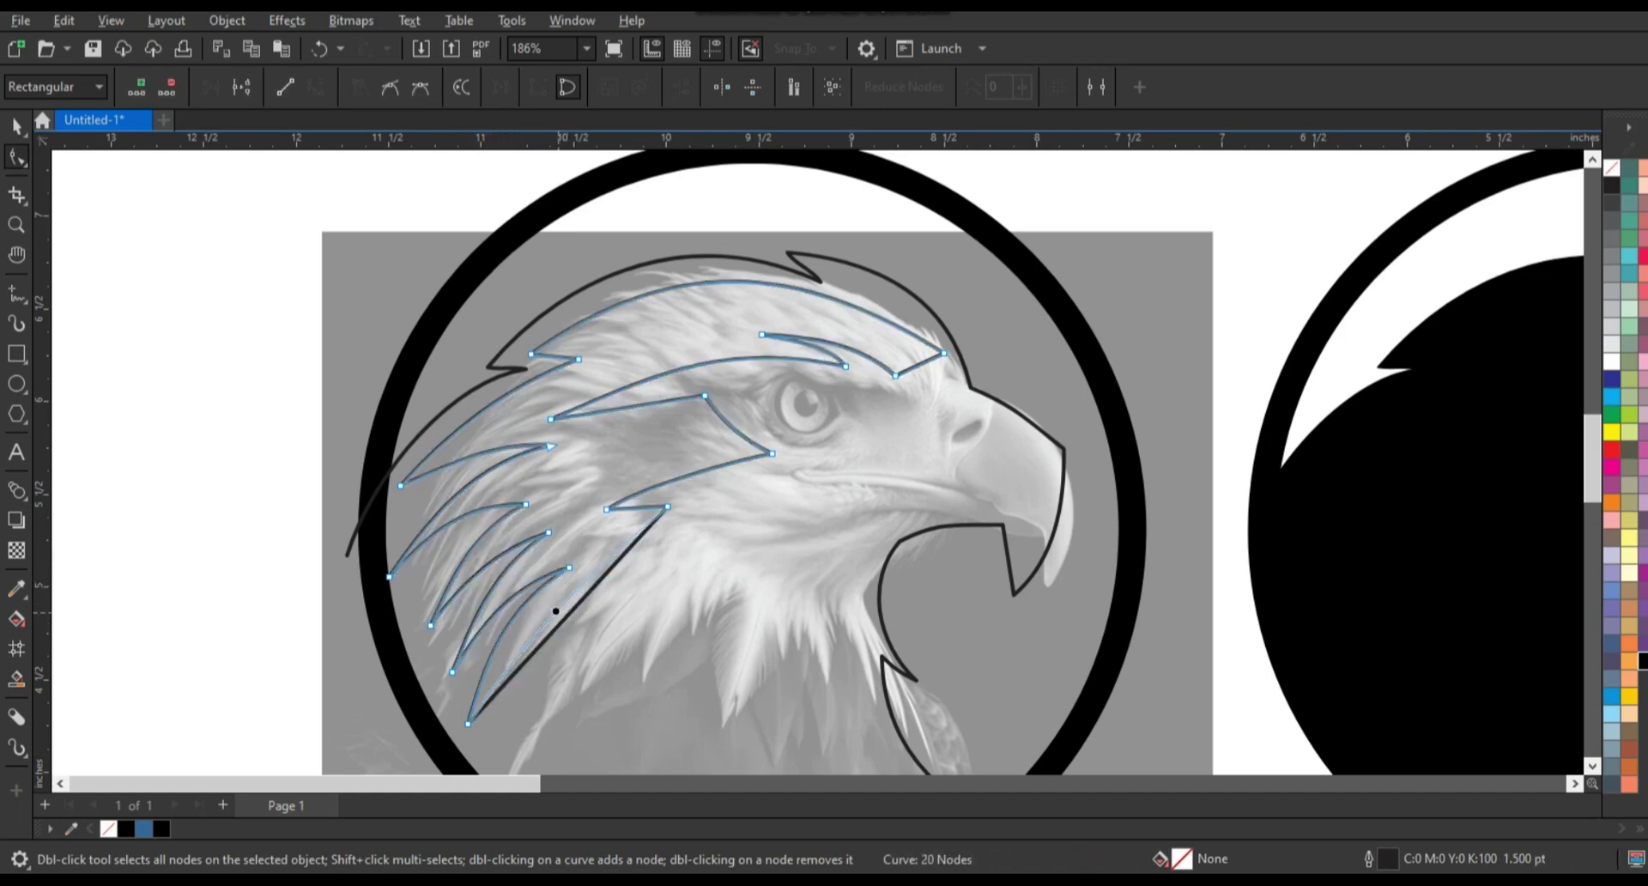
Fill the feather shape white, drag a copy onto the black eagle, and zoom on both circles.
key("space")
scroll(267, 406, "down", 2)
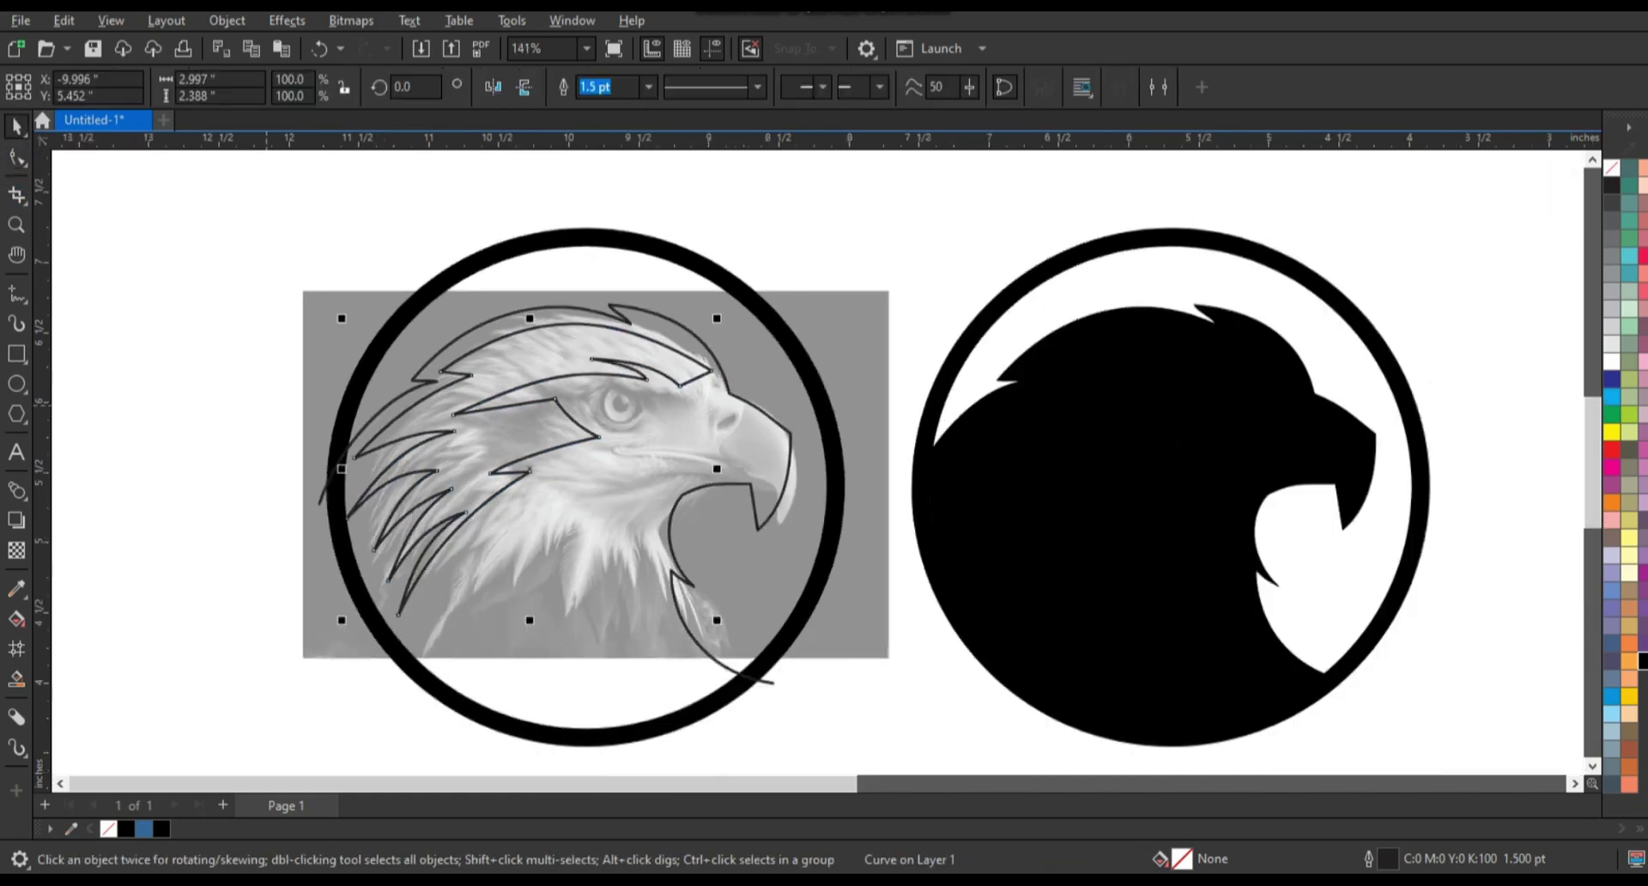
left_click(1613, 360)
left_click_drag(464, 404, 918, 408)
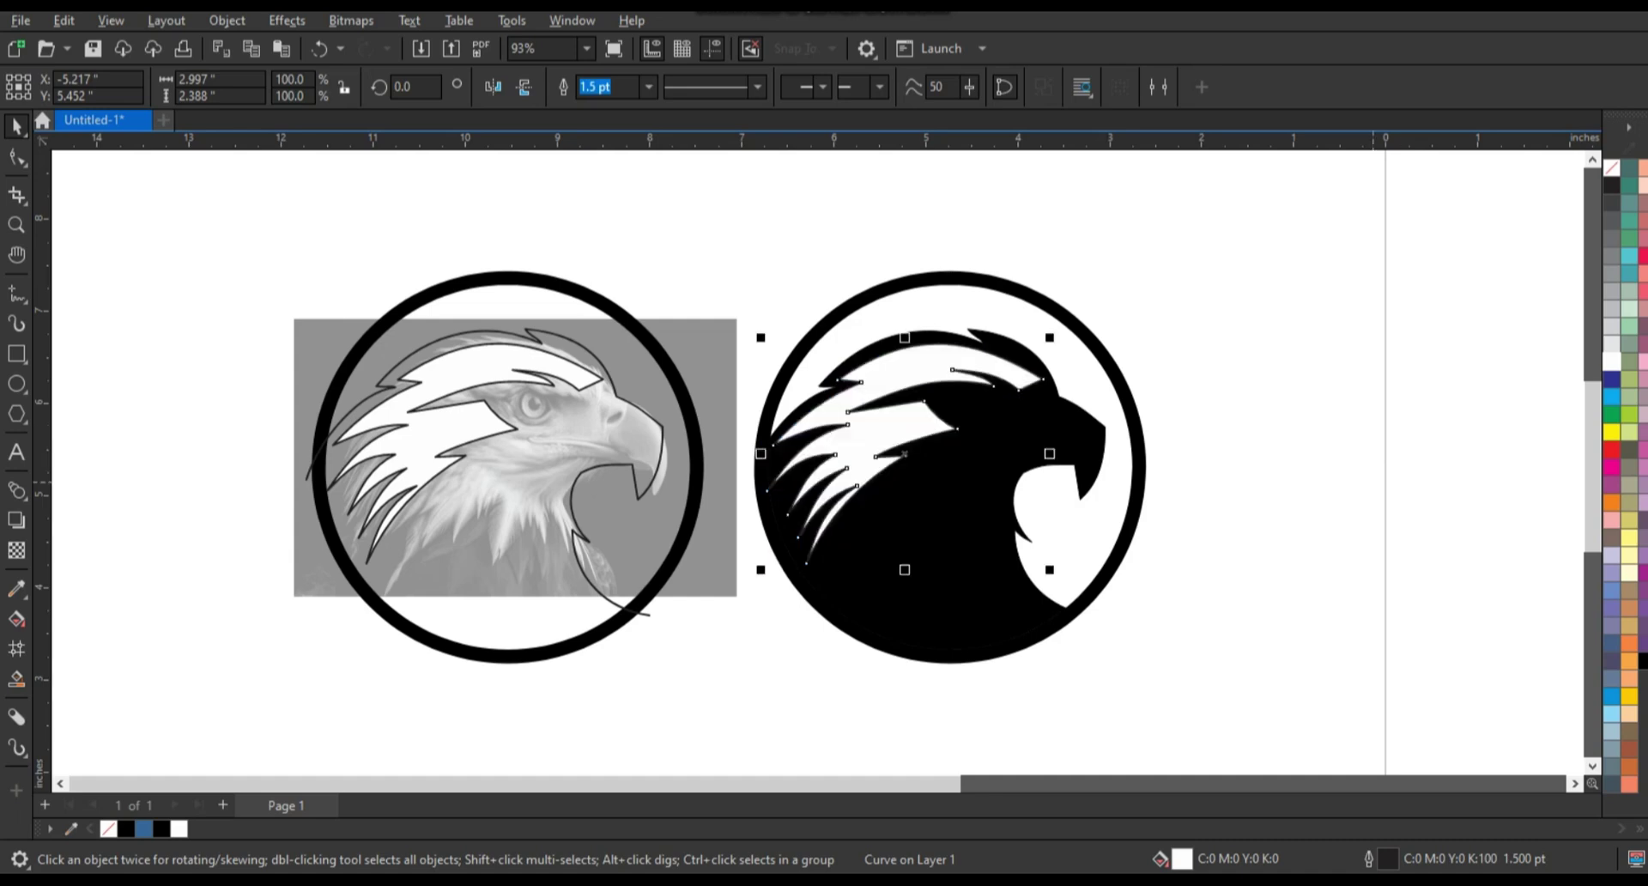
key("z")
left_click_drag(284, 319, 1082, 668)
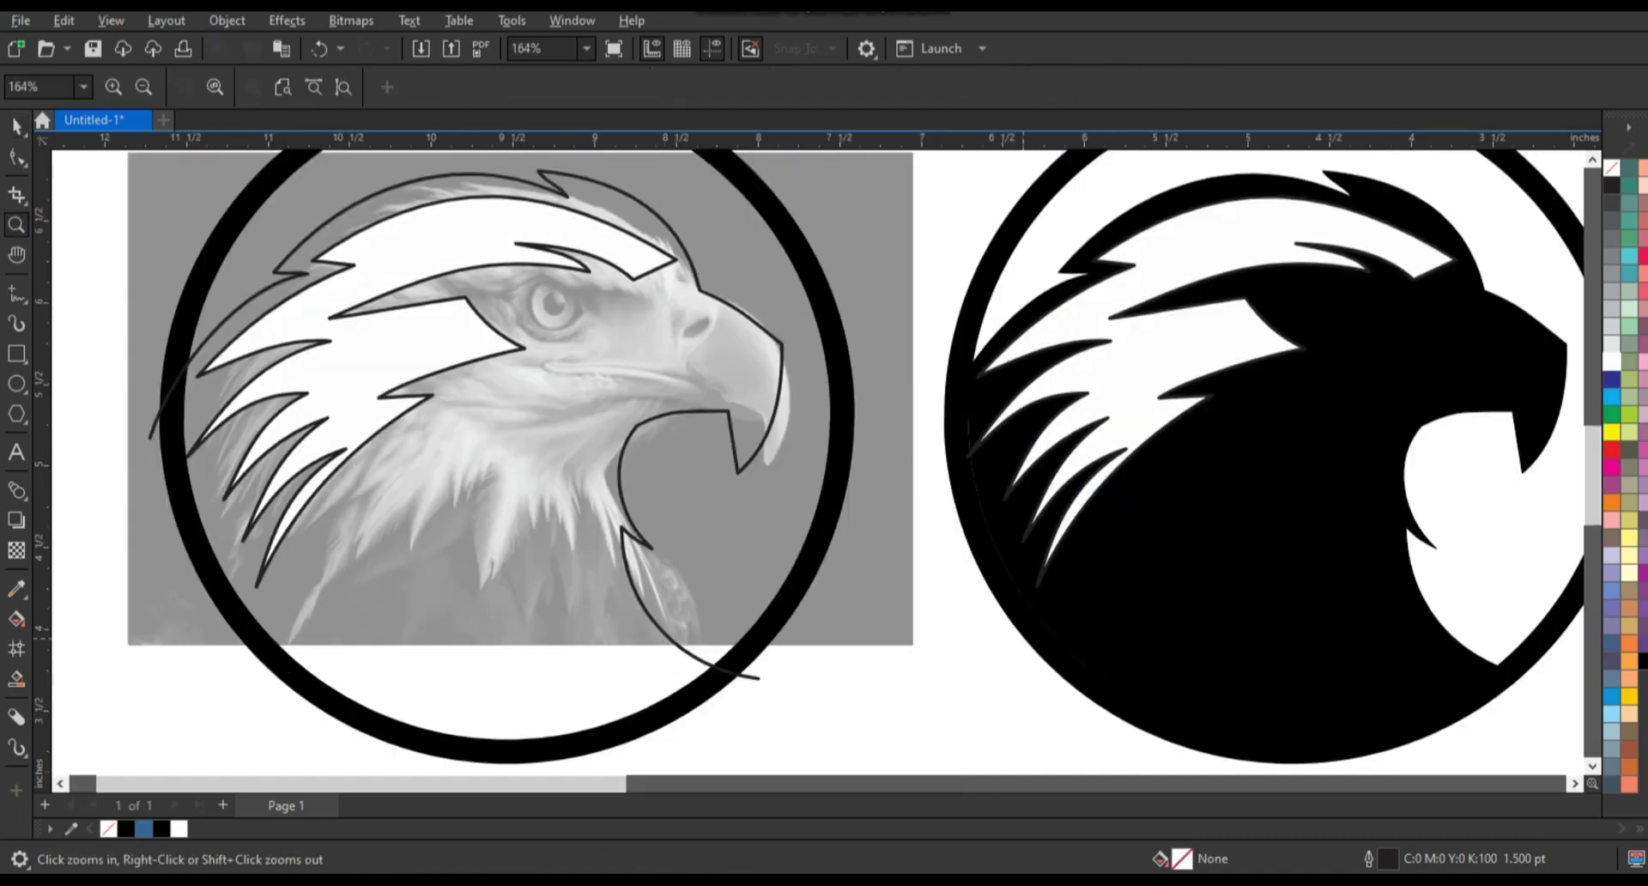
key("F5")
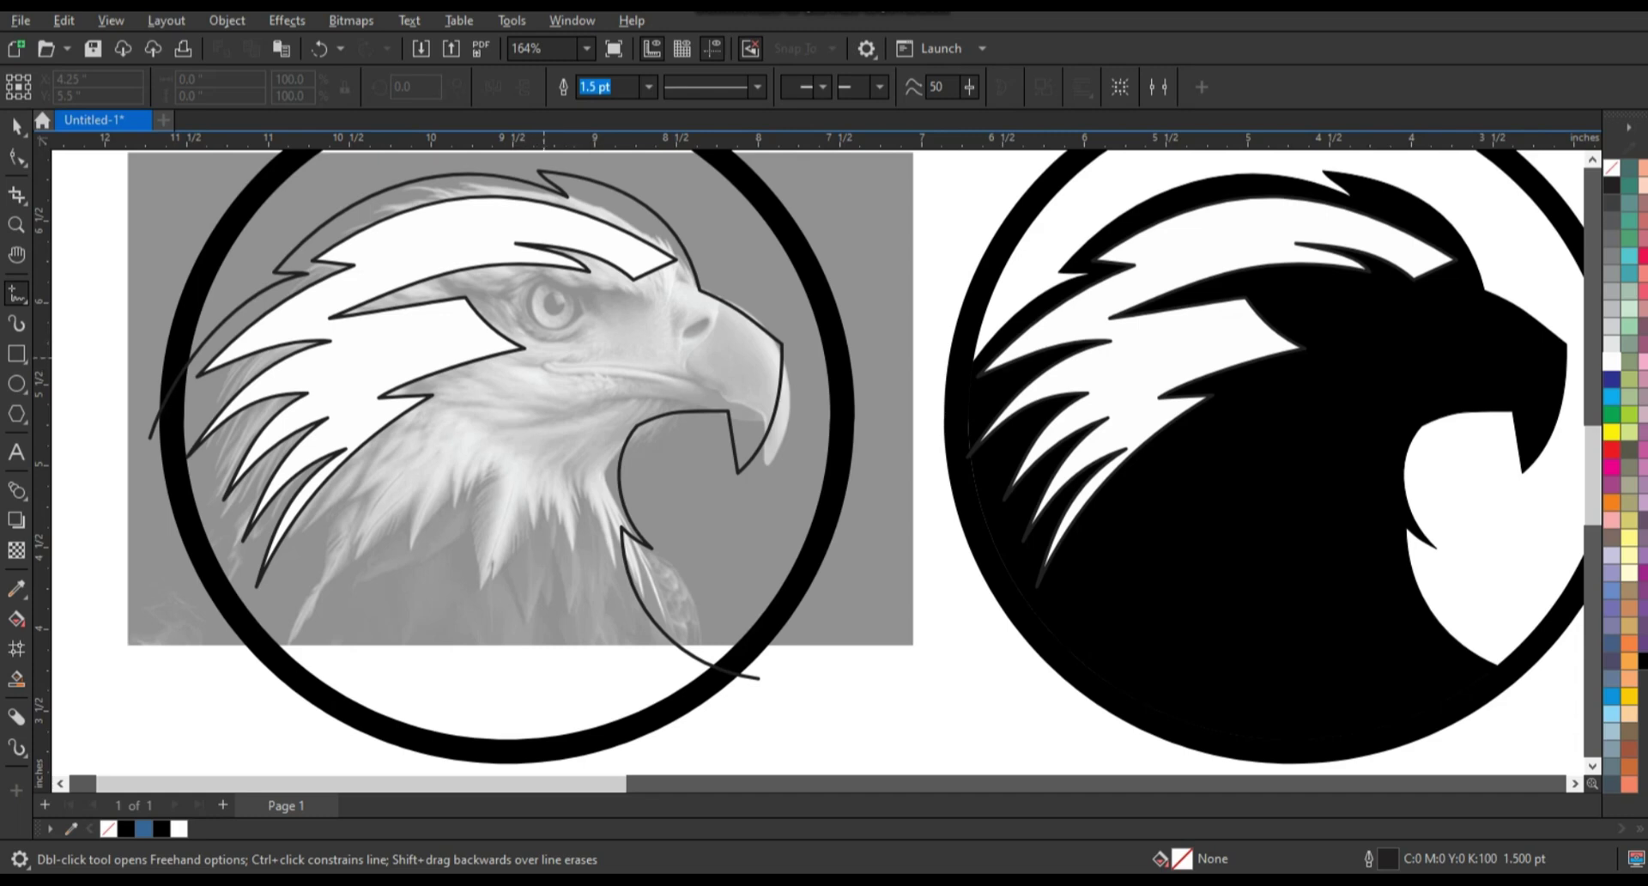
Trace a closed 10-node eye-and-beak polygon over the photo's beak.
left_click(634, 320)
left_click(597, 303)
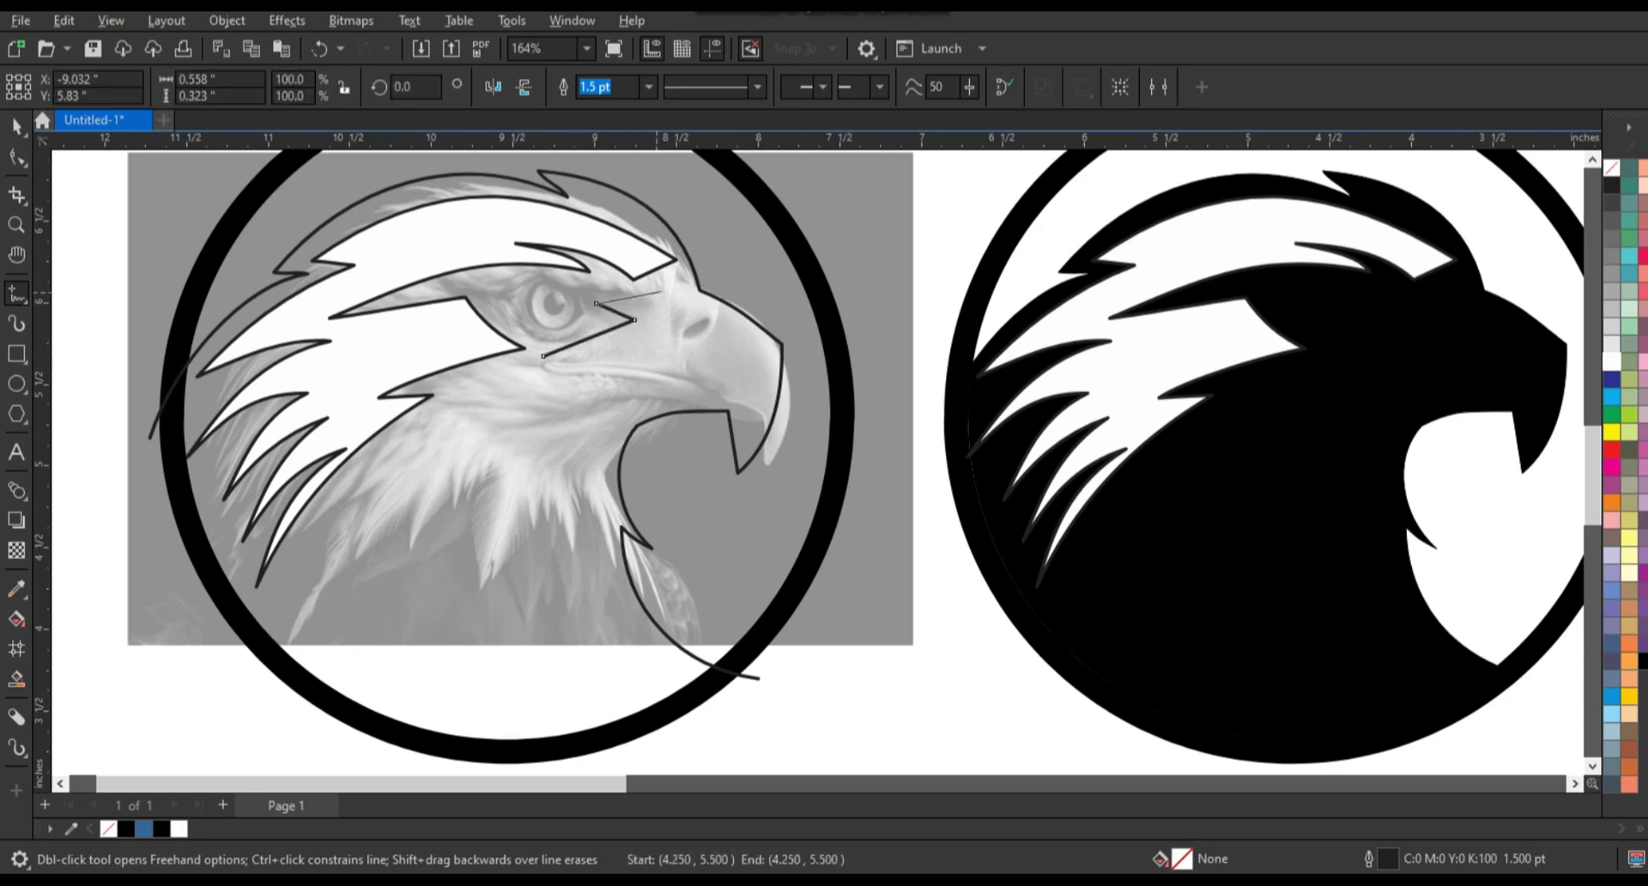
left_click(684, 280)
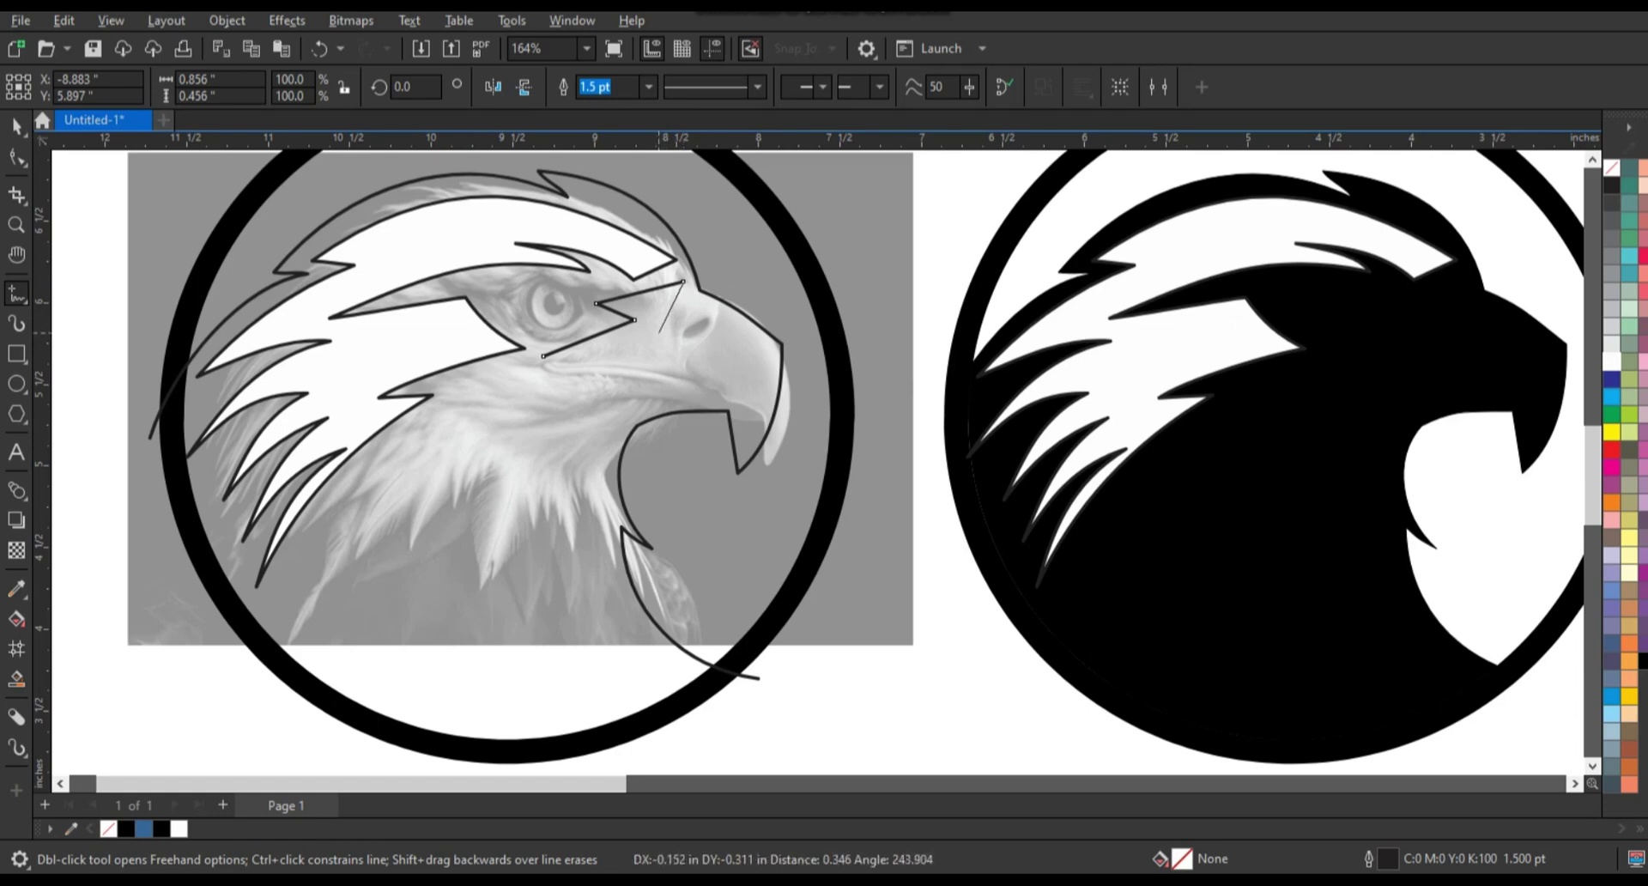
left_click(658, 332)
left_click(702, 307)
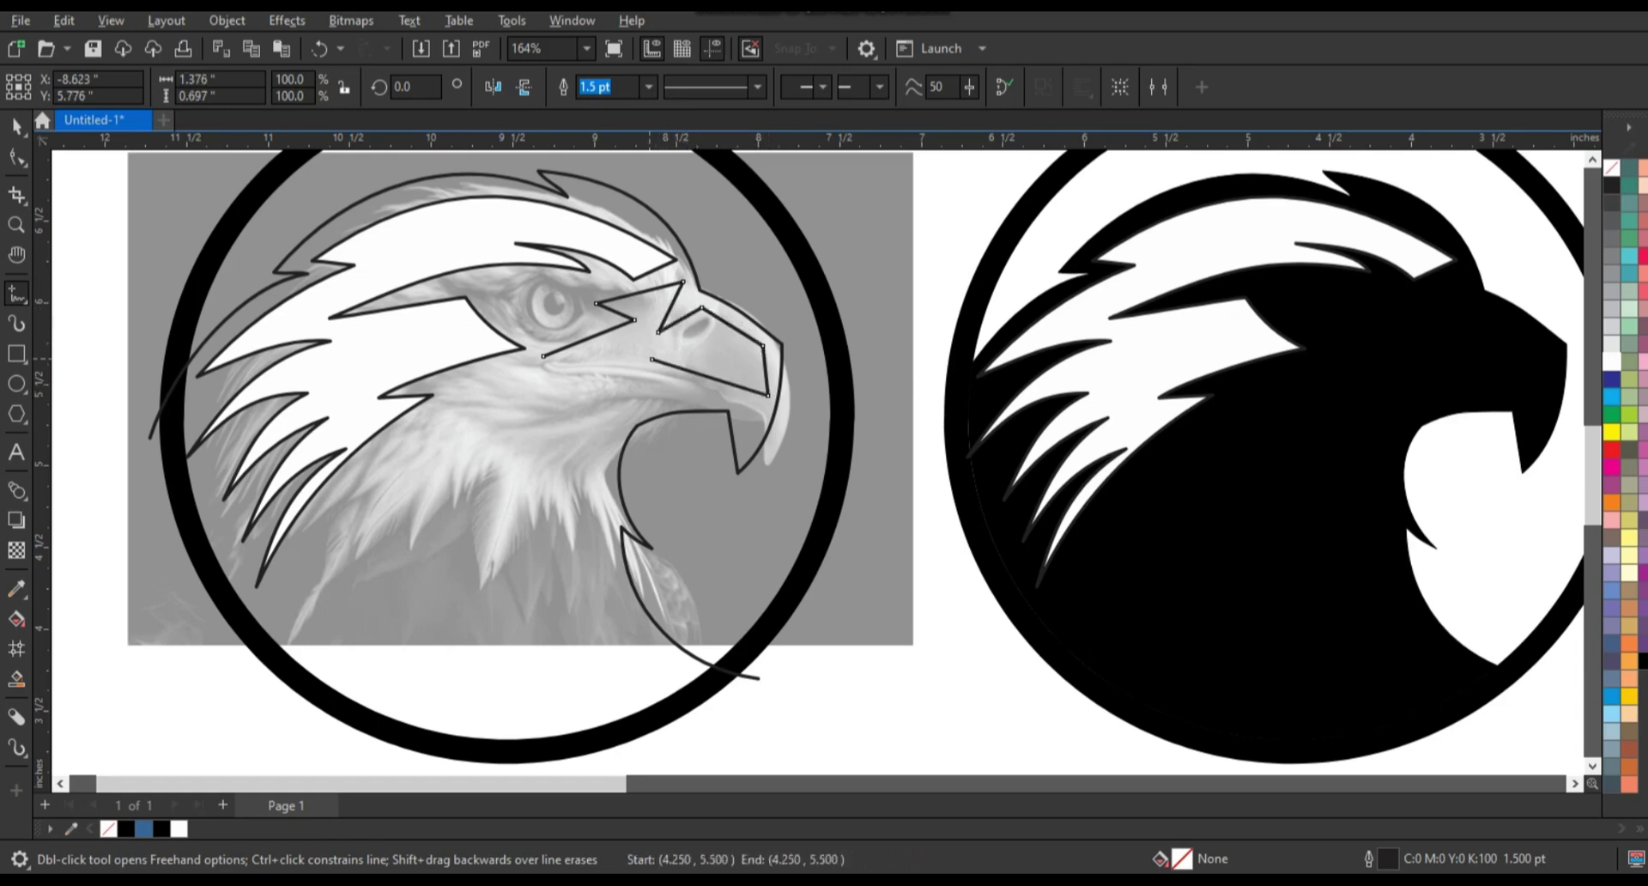
left_click(652, 359)
left_click(747, 401)
left_click(543, 355)
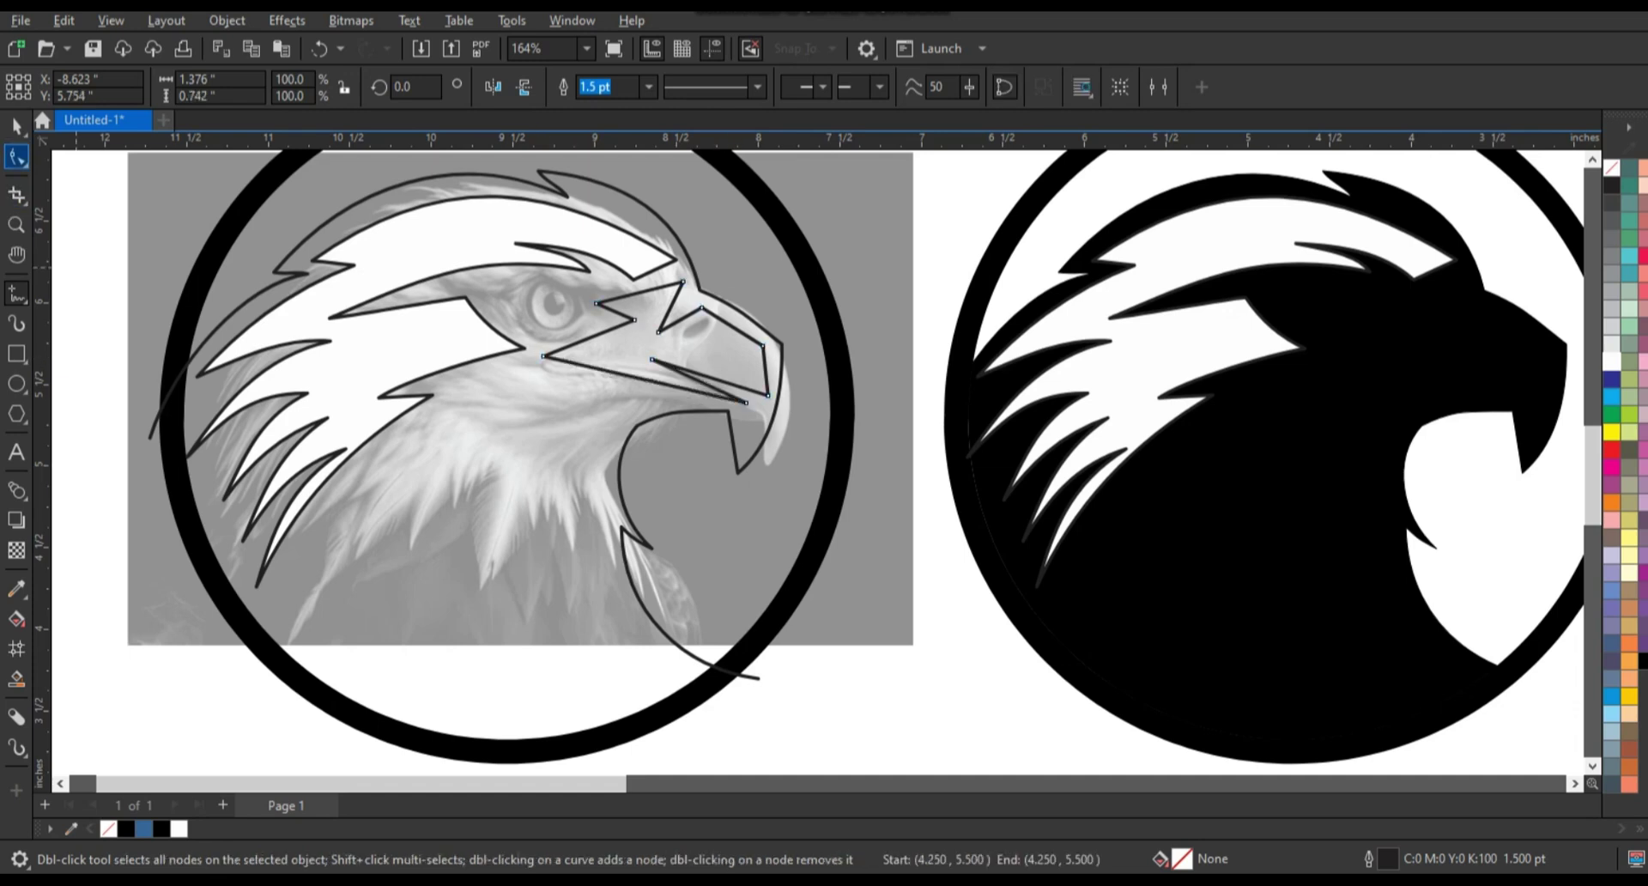
Curve the lower beak edge of the new shape and select it.
key("F10")
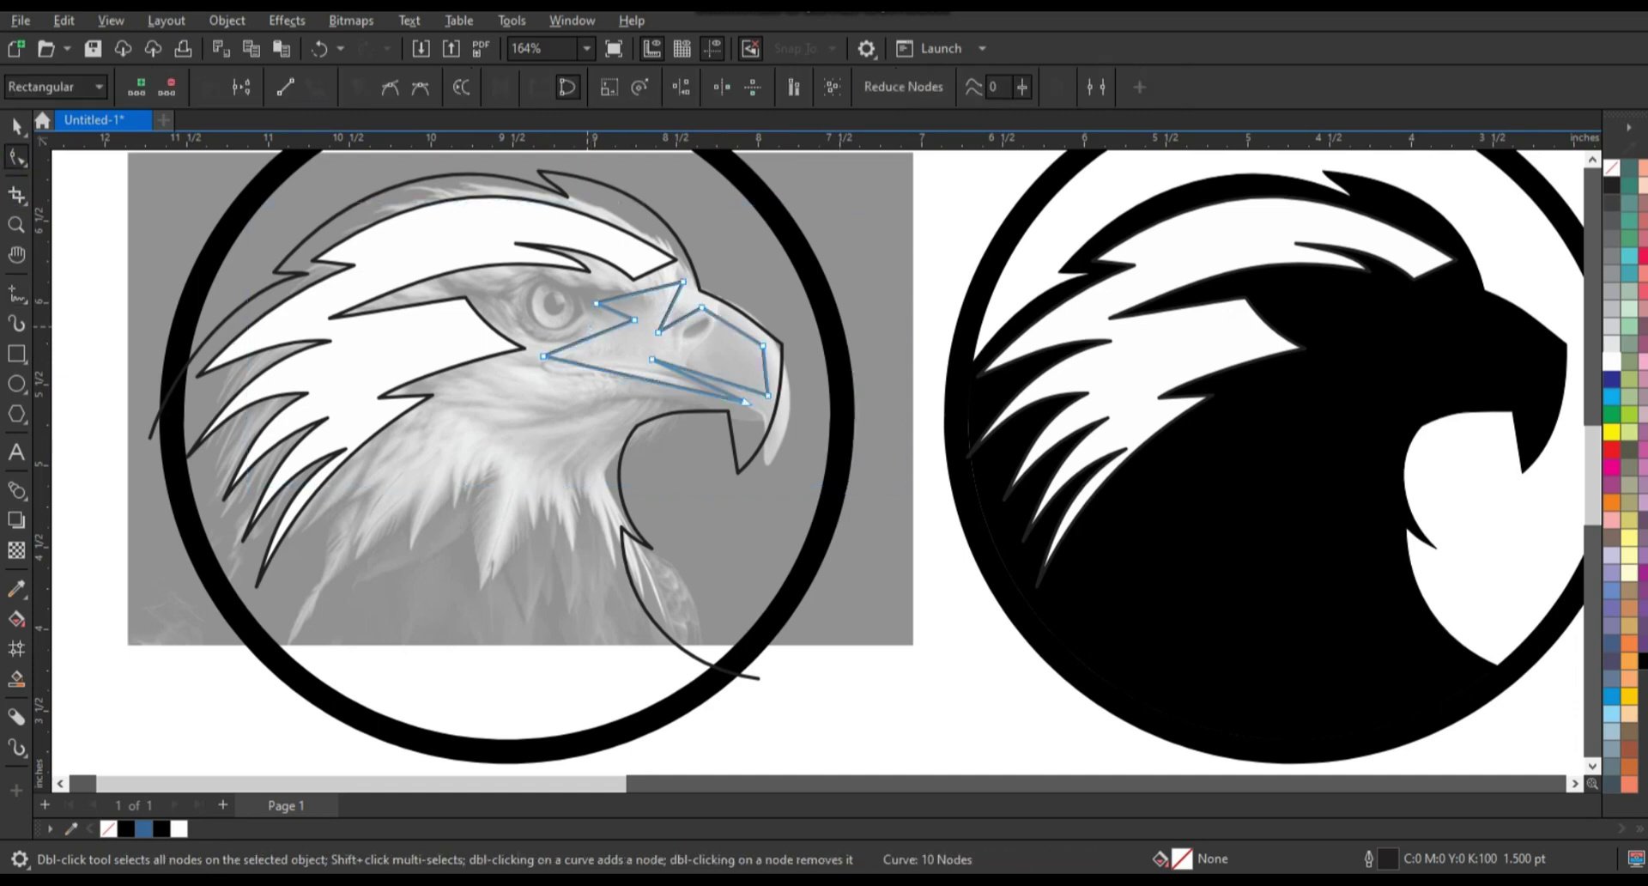
left_click(592, 328)
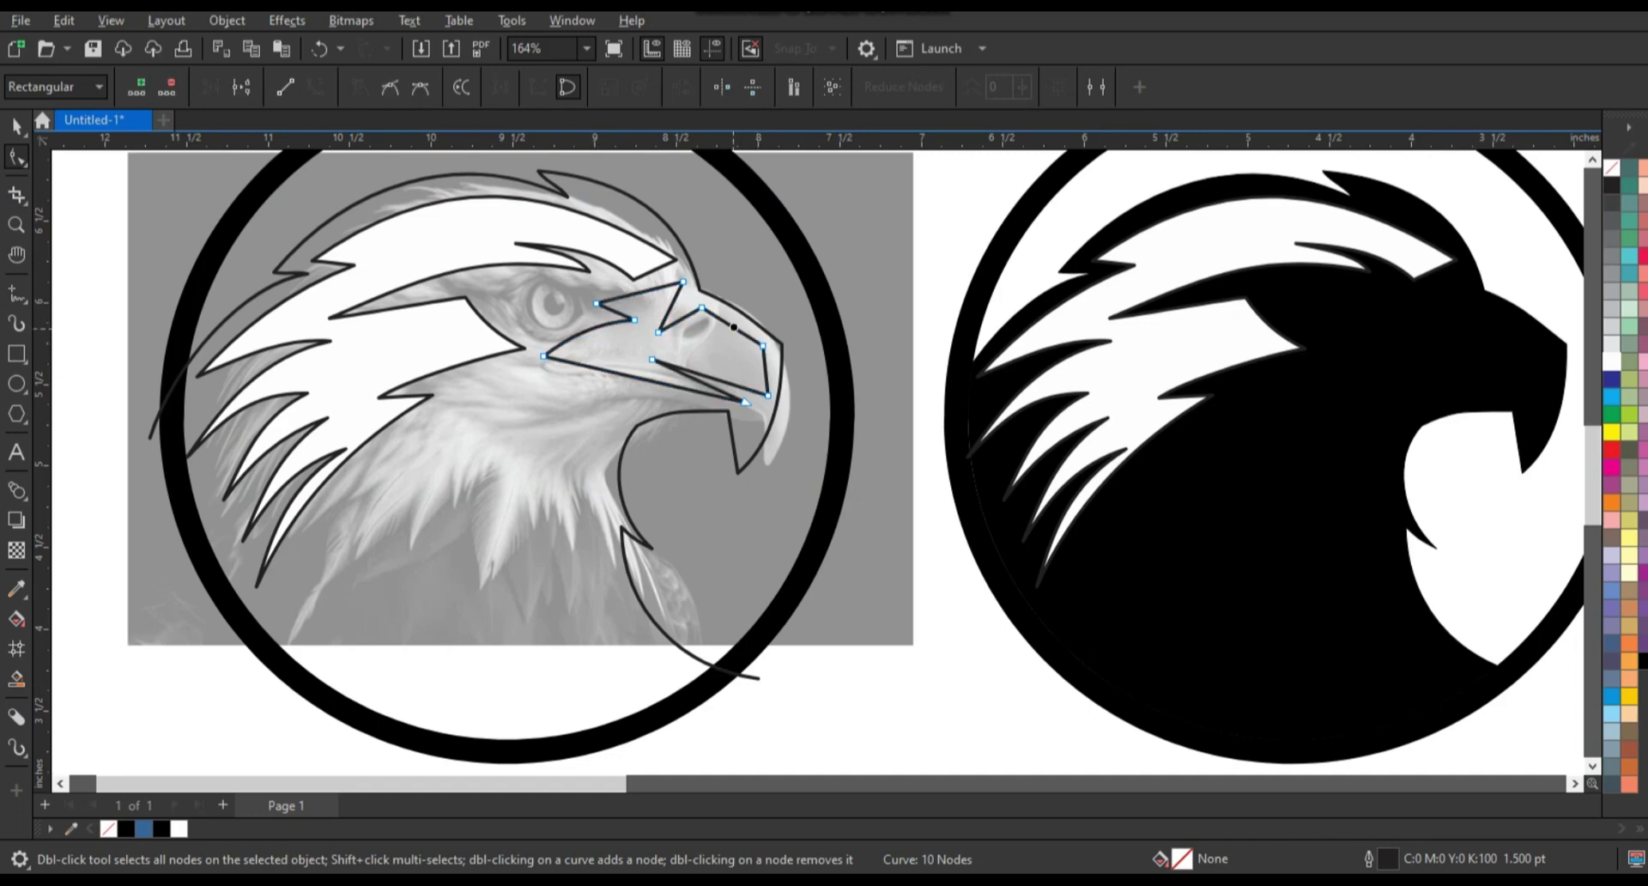
left_click_drag(712, 377, 649, 371)
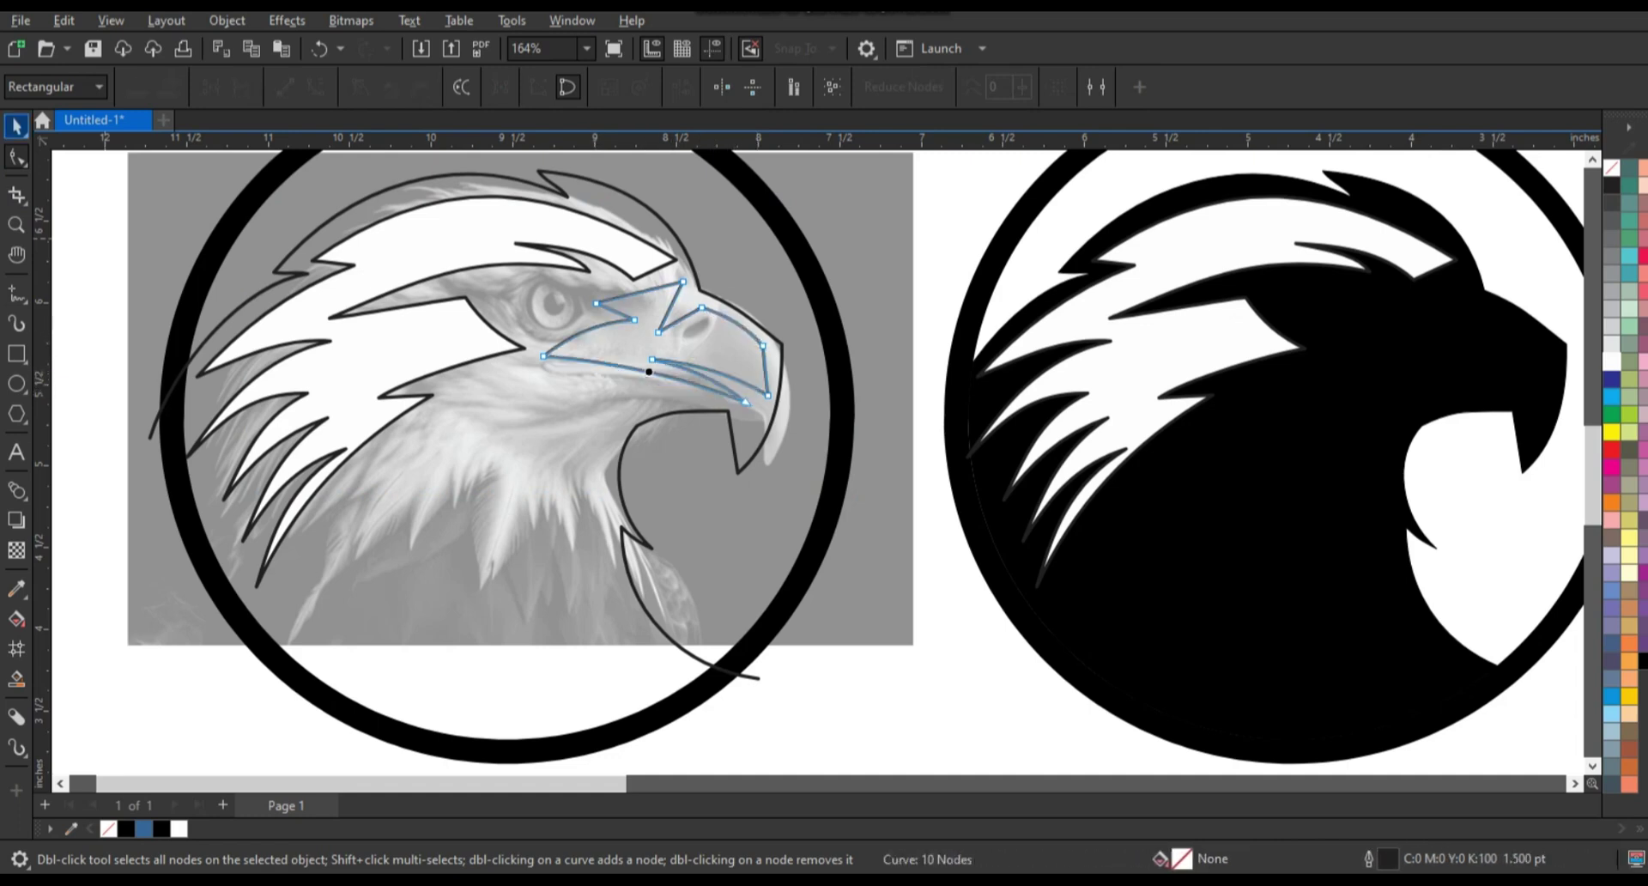
key("space")
scroll(581, 355, "down", 1)
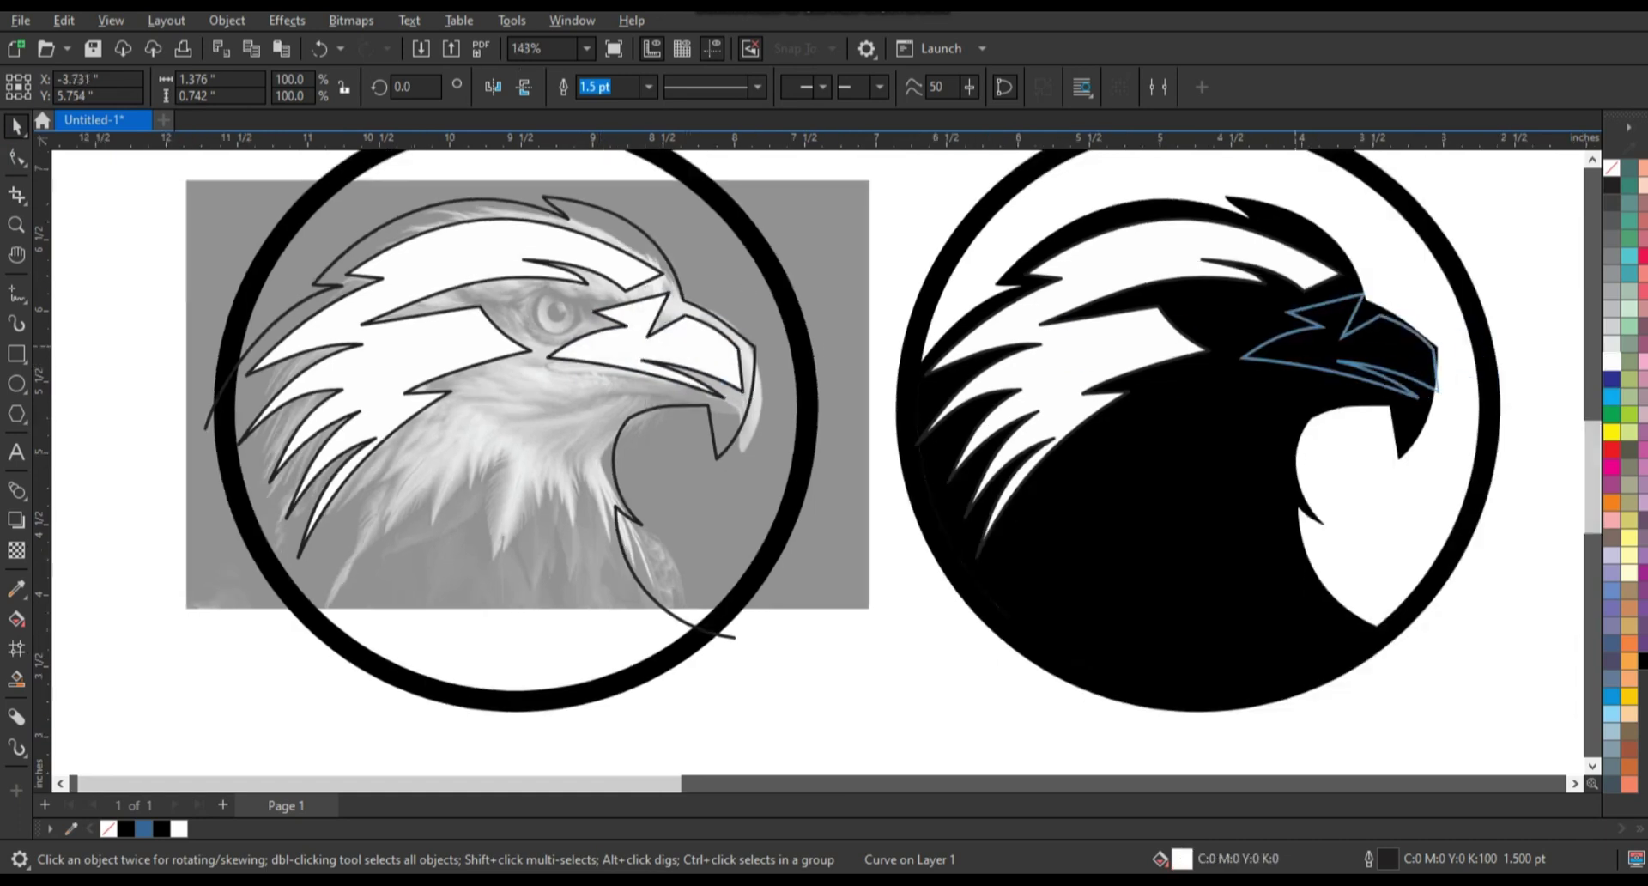
Place a copy of the white beak on the black eagle and trace a freehand cheek triangle below the eye.
left_click_drag(1298, 344, 1285, 343)
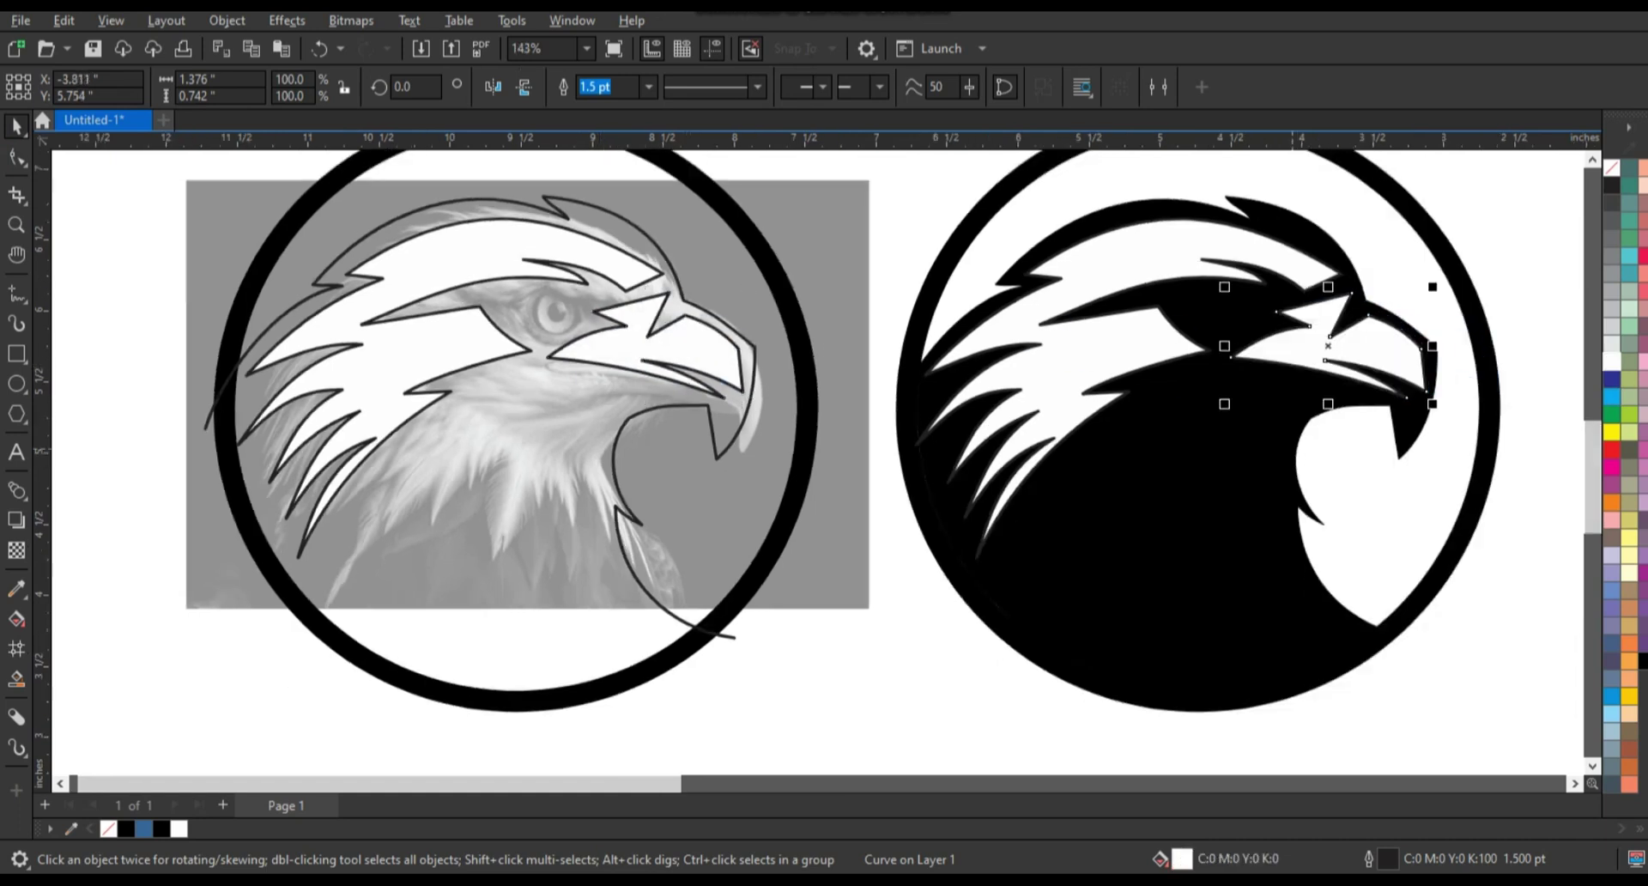
key("F5")
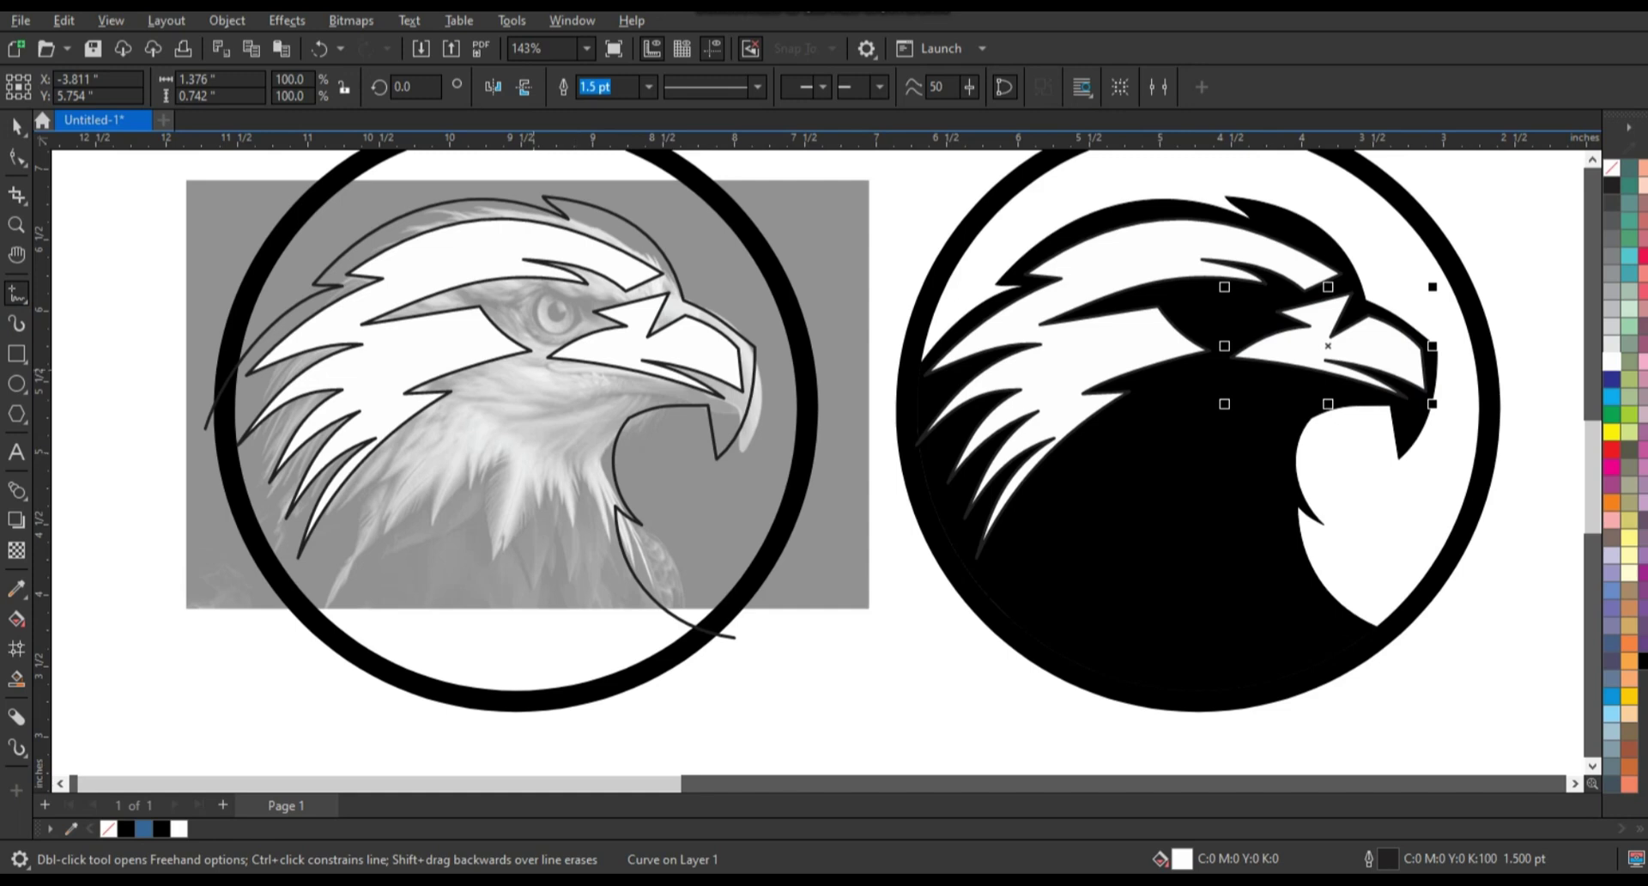
left_click(532, 369)
double_click(612, 384)
double_click(389, 470)
left_click(532, 370)
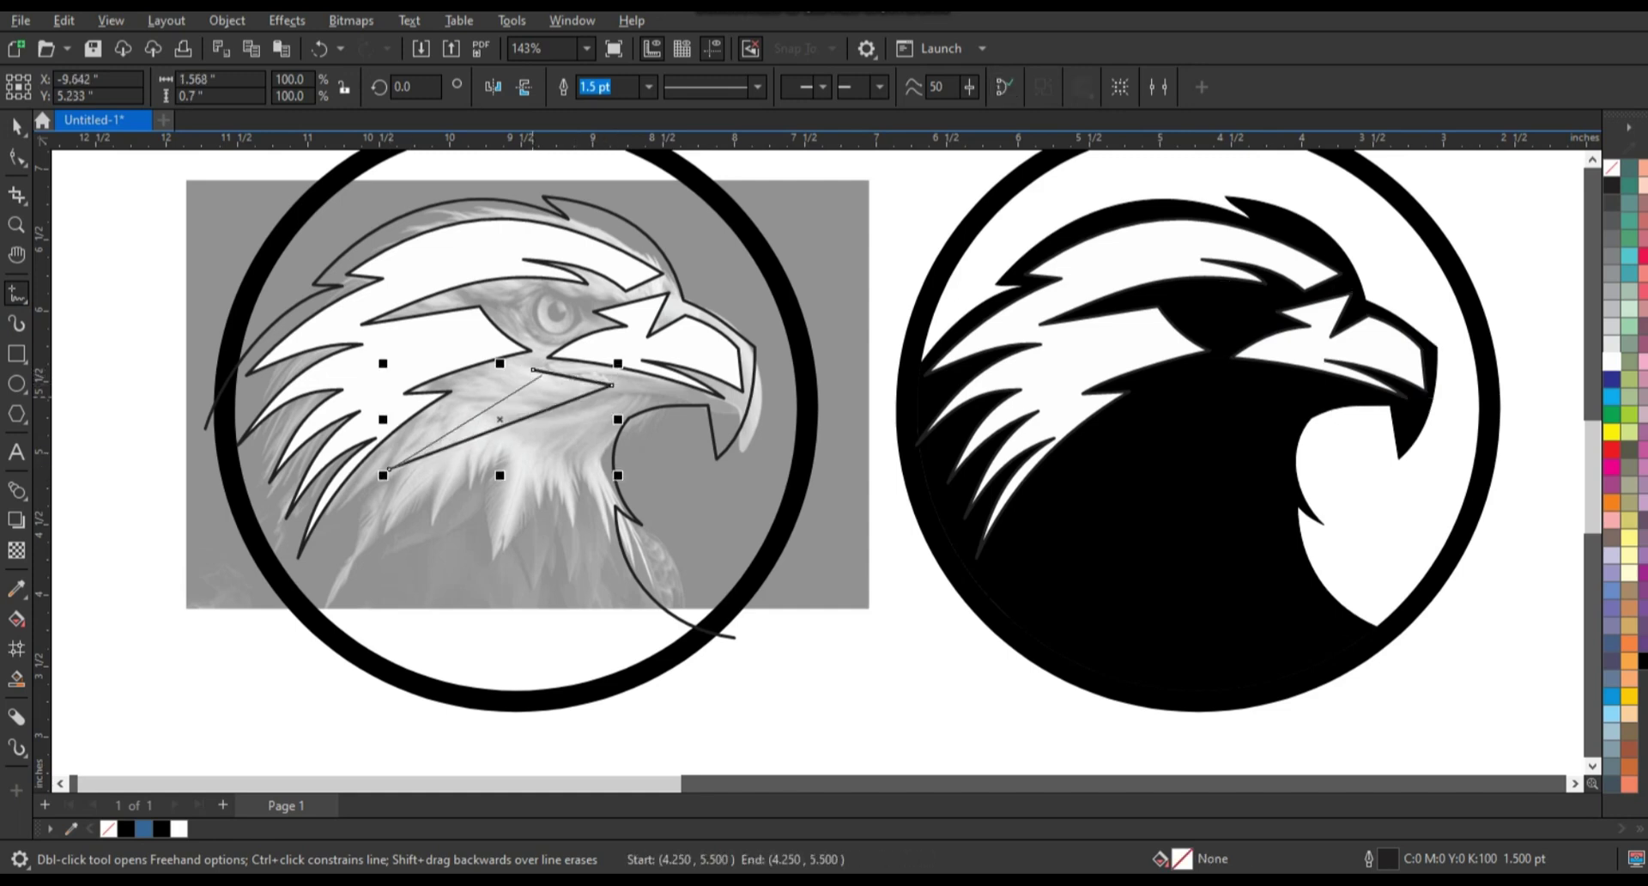
left_click(16, 156)
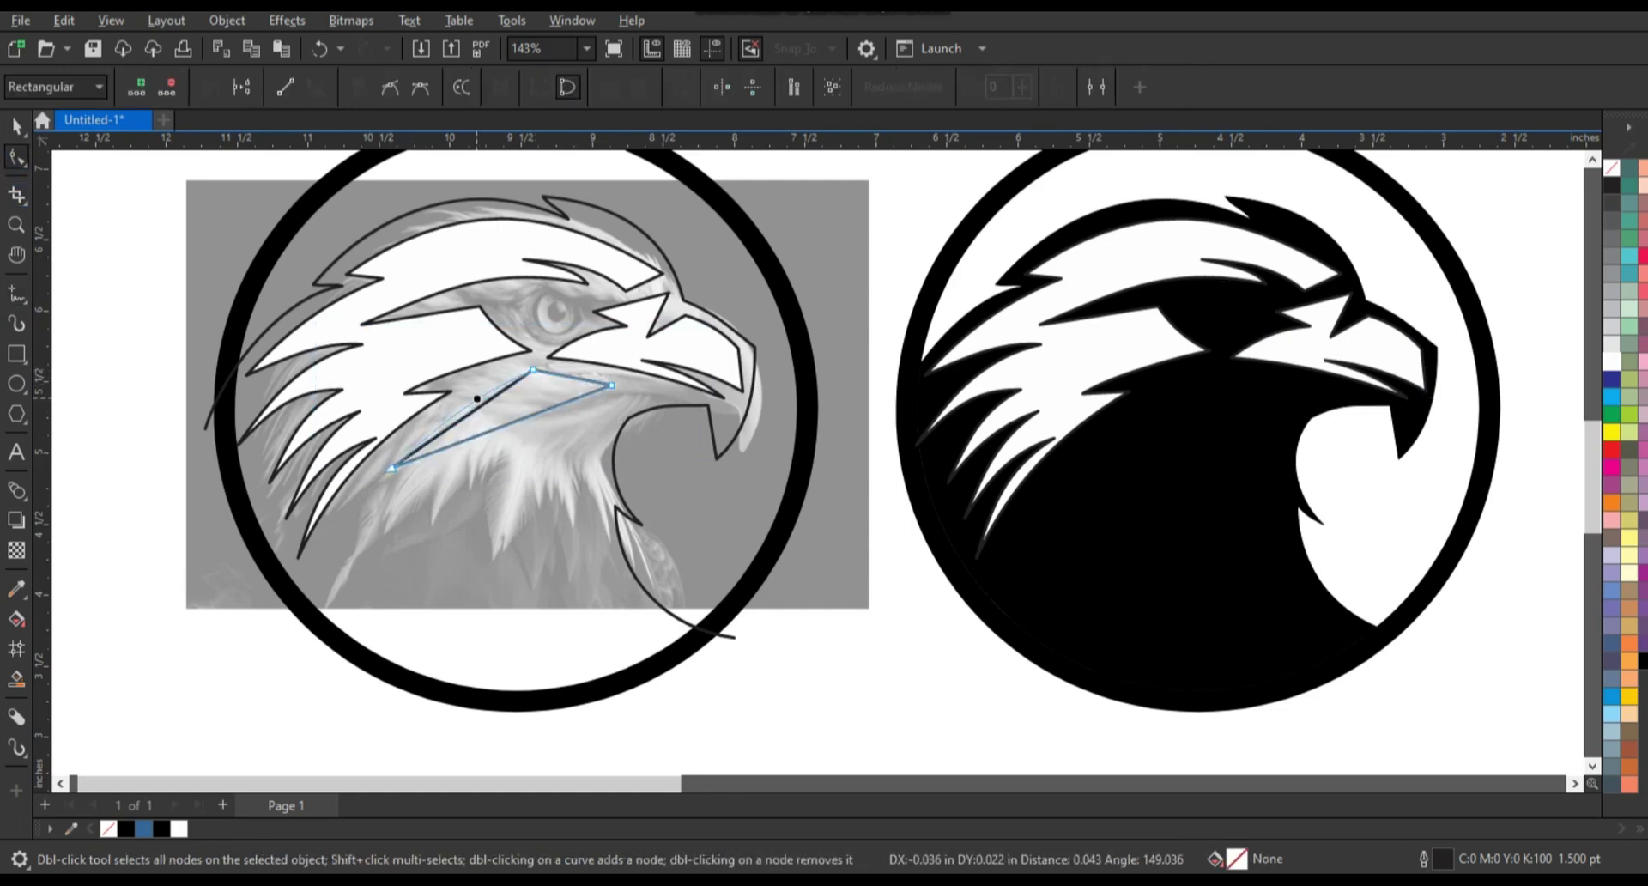
Curve one edge of the cheek triangle into a curved cheek line.
left_click(475, 396)
mouse_move(475, 396)
left_mouse_down()
mouse_move(464, 407)
mouse_move(1154, 408)
left_mouse_up()
key("space")
Trace the jagged neck-feather outline over the photo and bend its edges into curves.
key("F5")
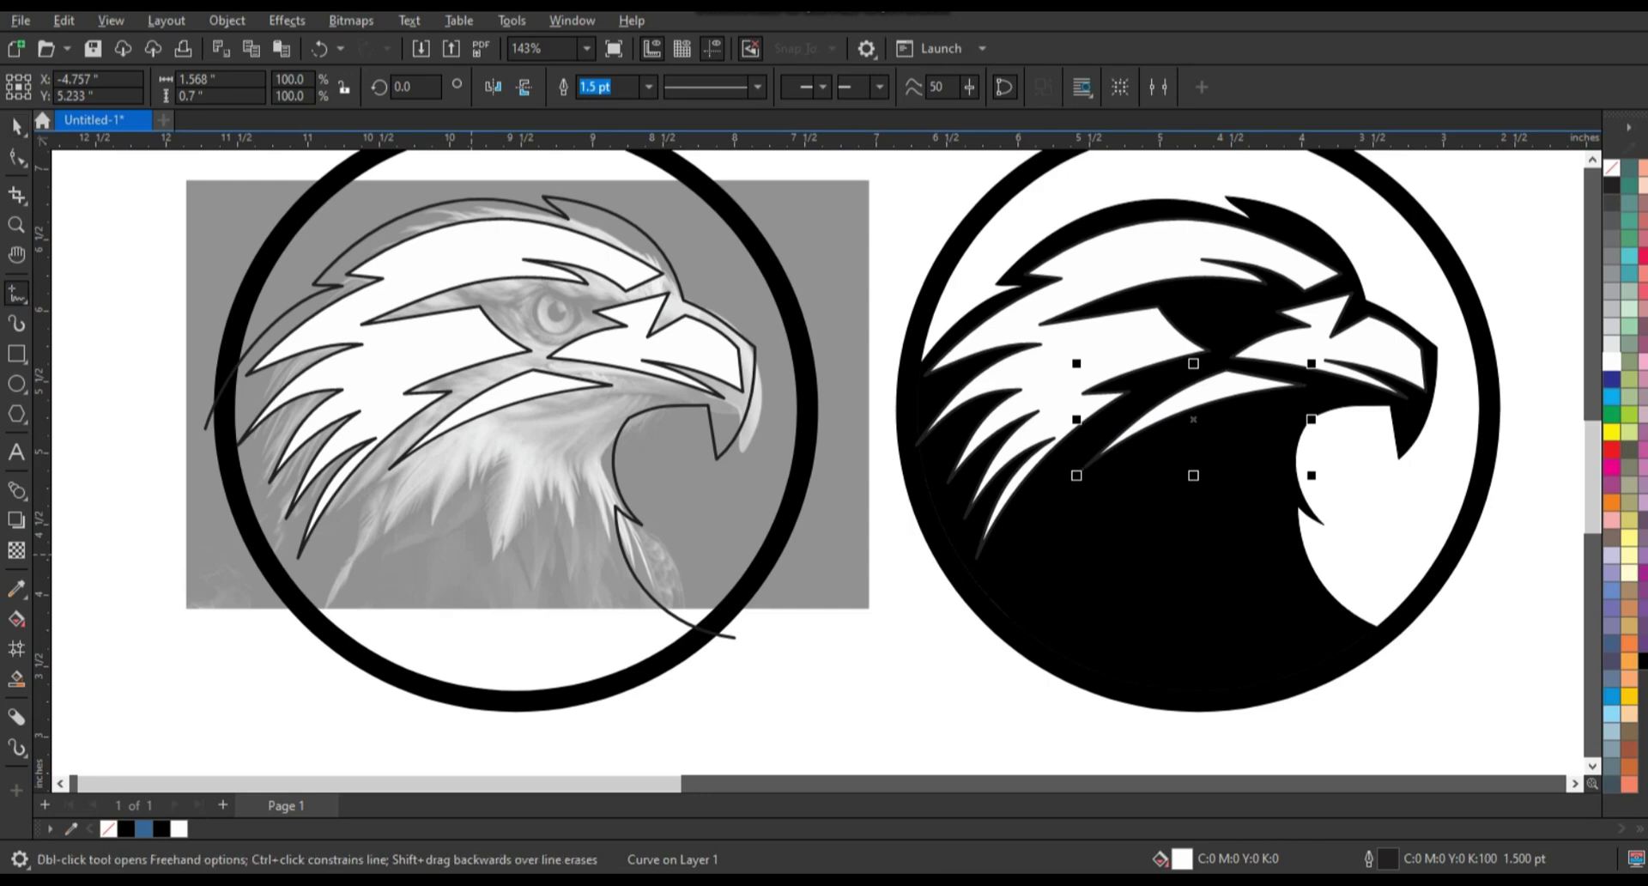
left_click(365, 545)
double_click(559, 483)
left_click(632, 636)
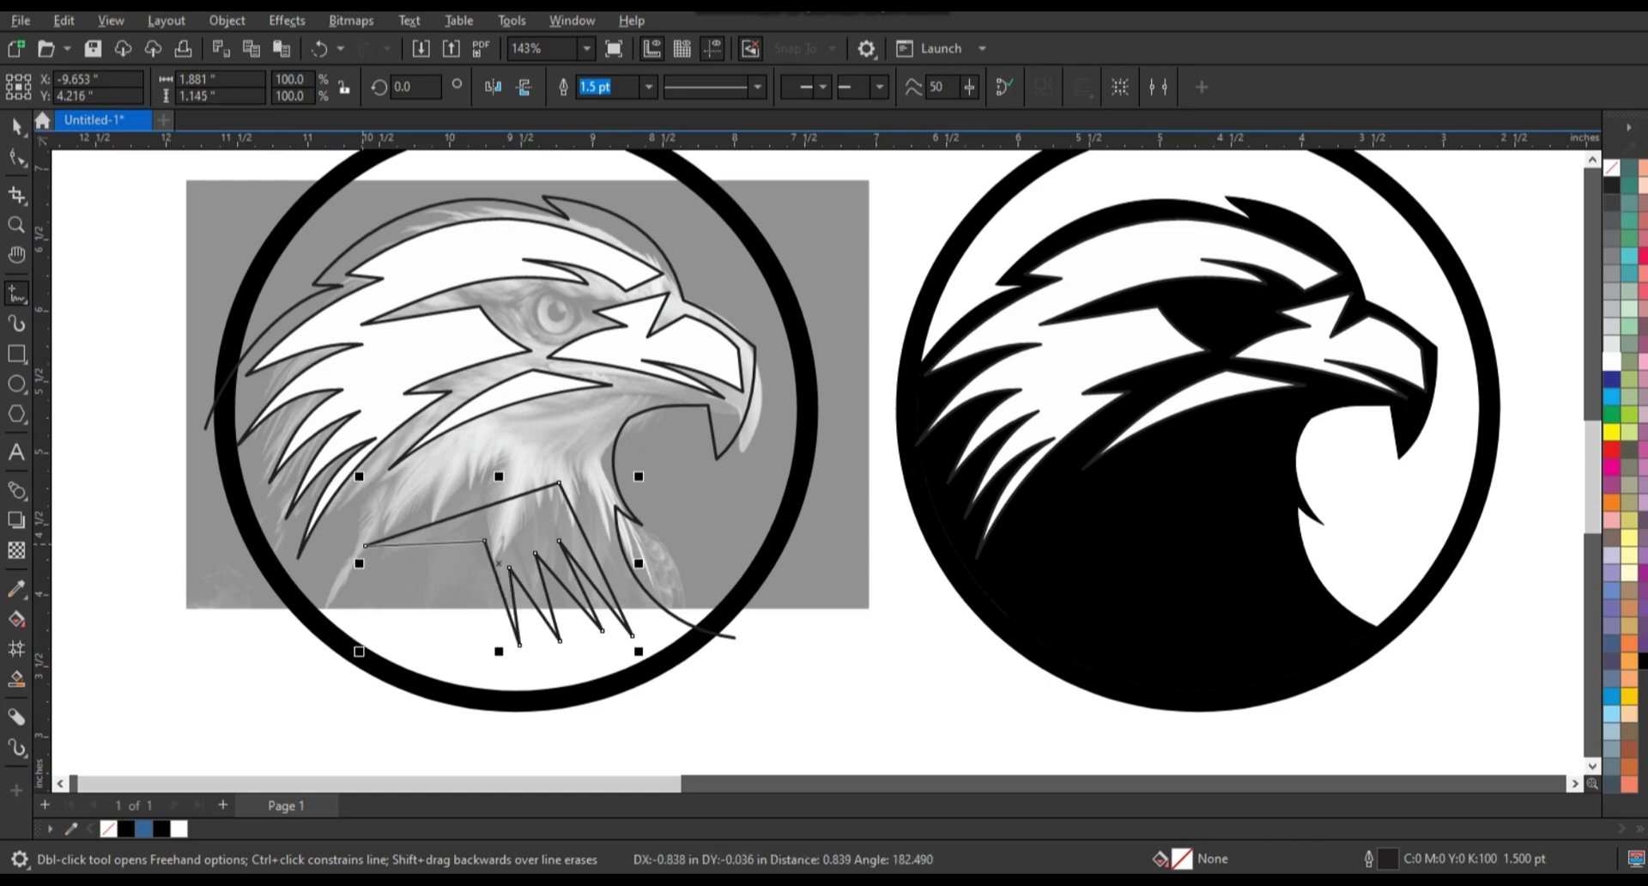
key("F10")
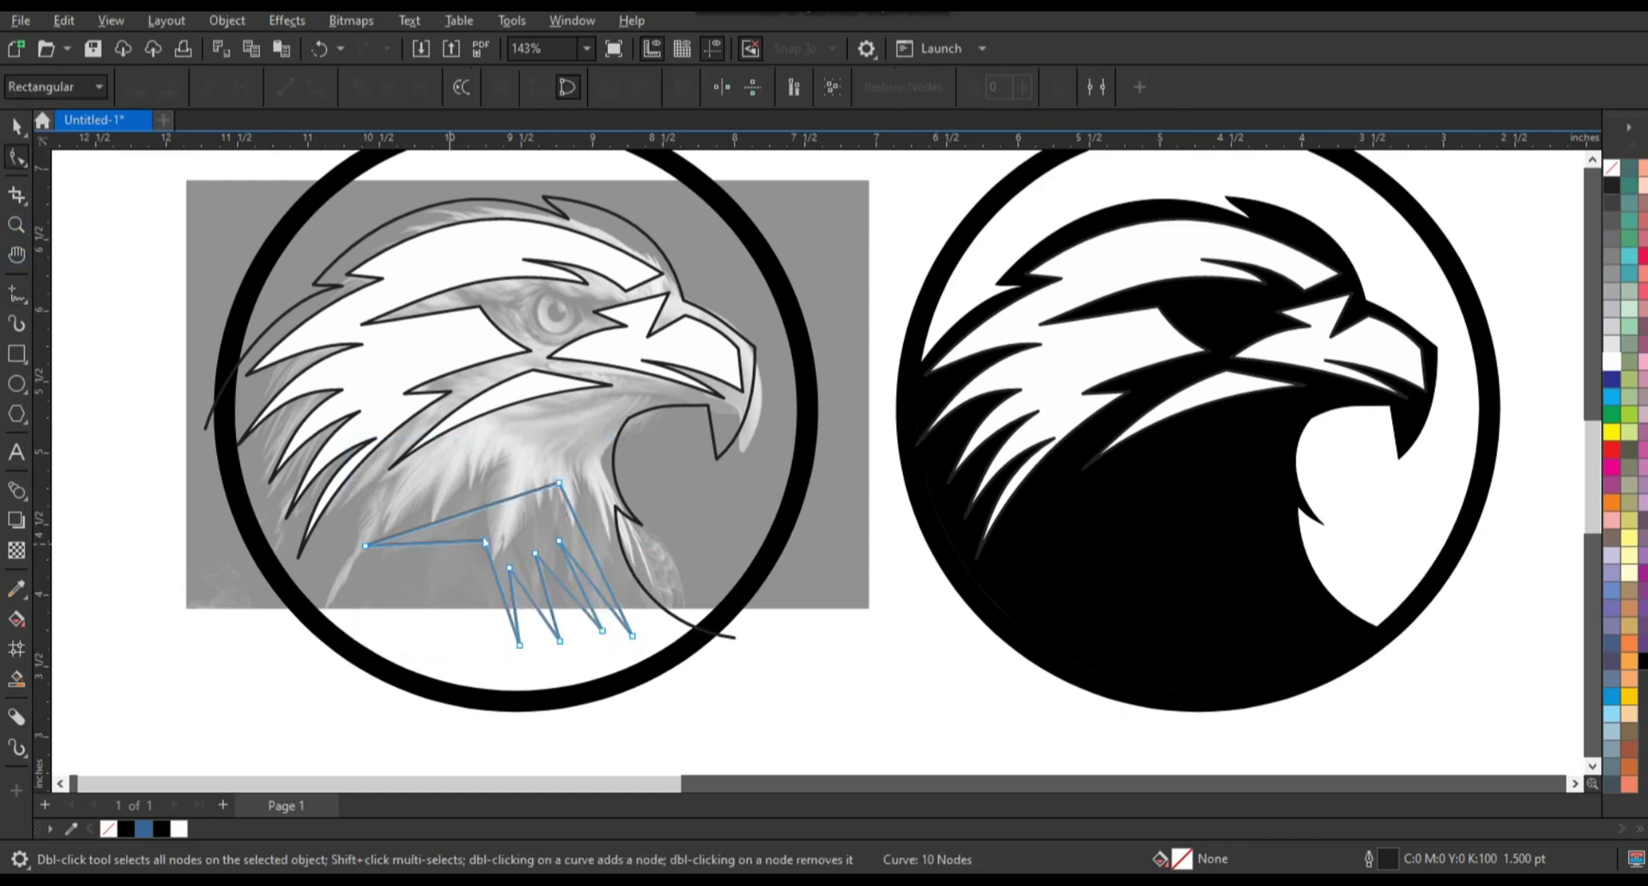
left_click_drag(464, 514, 460, 531)
mouse_move(502, 591)
left_mouse_down()
mouse_move(485, 595)
mouse_move(575, 597)
mouse_move(498, 463)
left_mouse_up()
key("space")
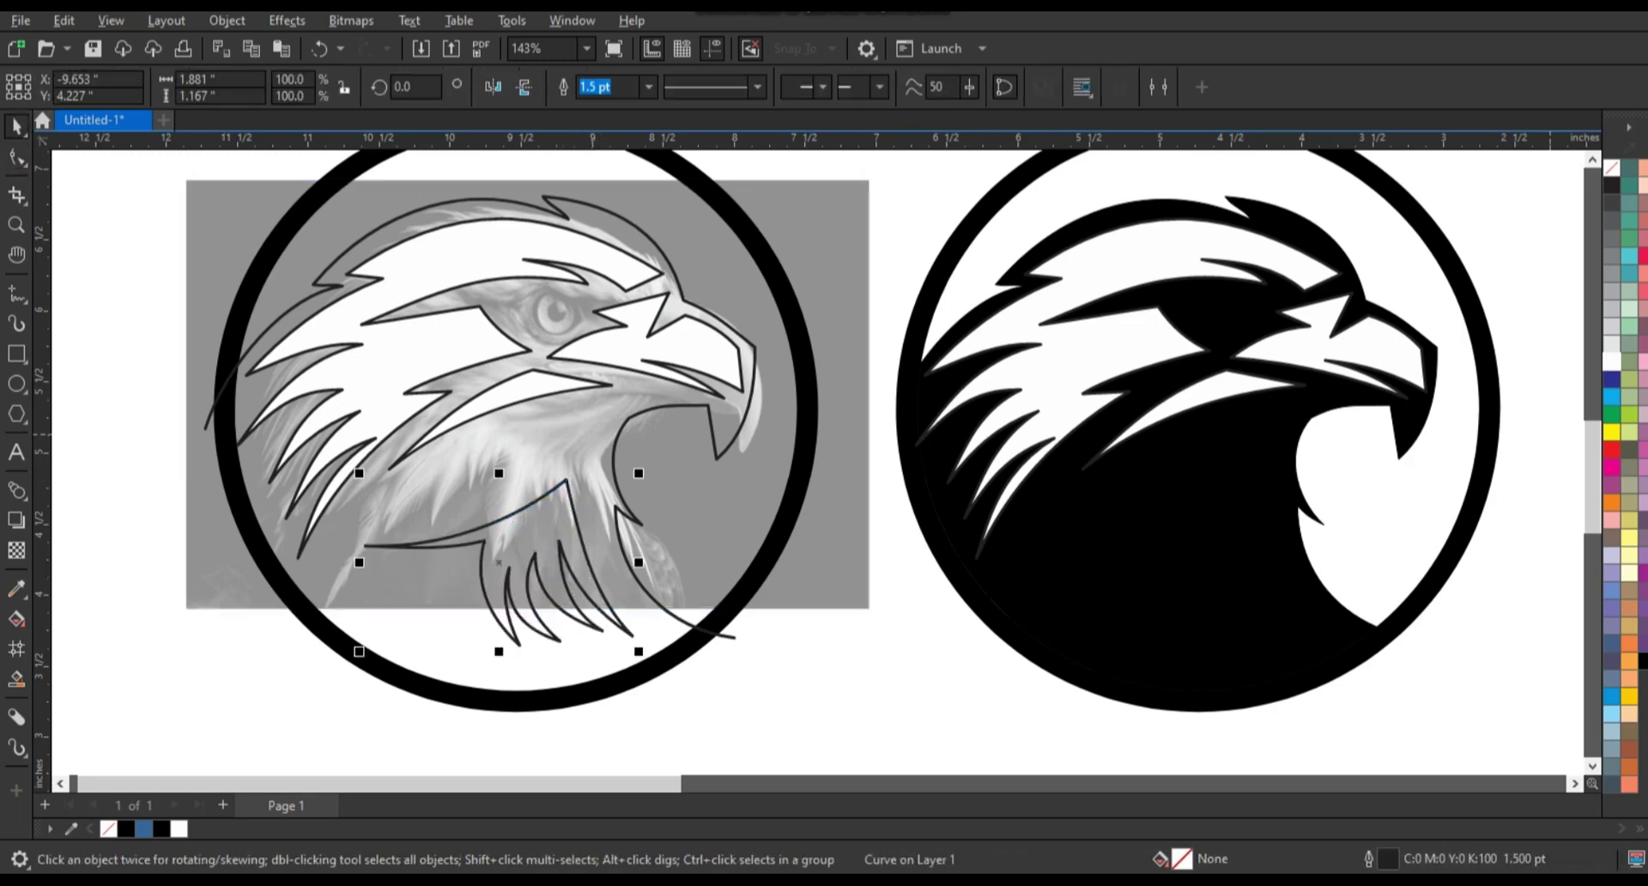
Fill the neck feathers white, copy them onto the black eagle, and widen the upper edge.
left_click(1612, 360)
left_click_drag(515, 593, 1189, 592)
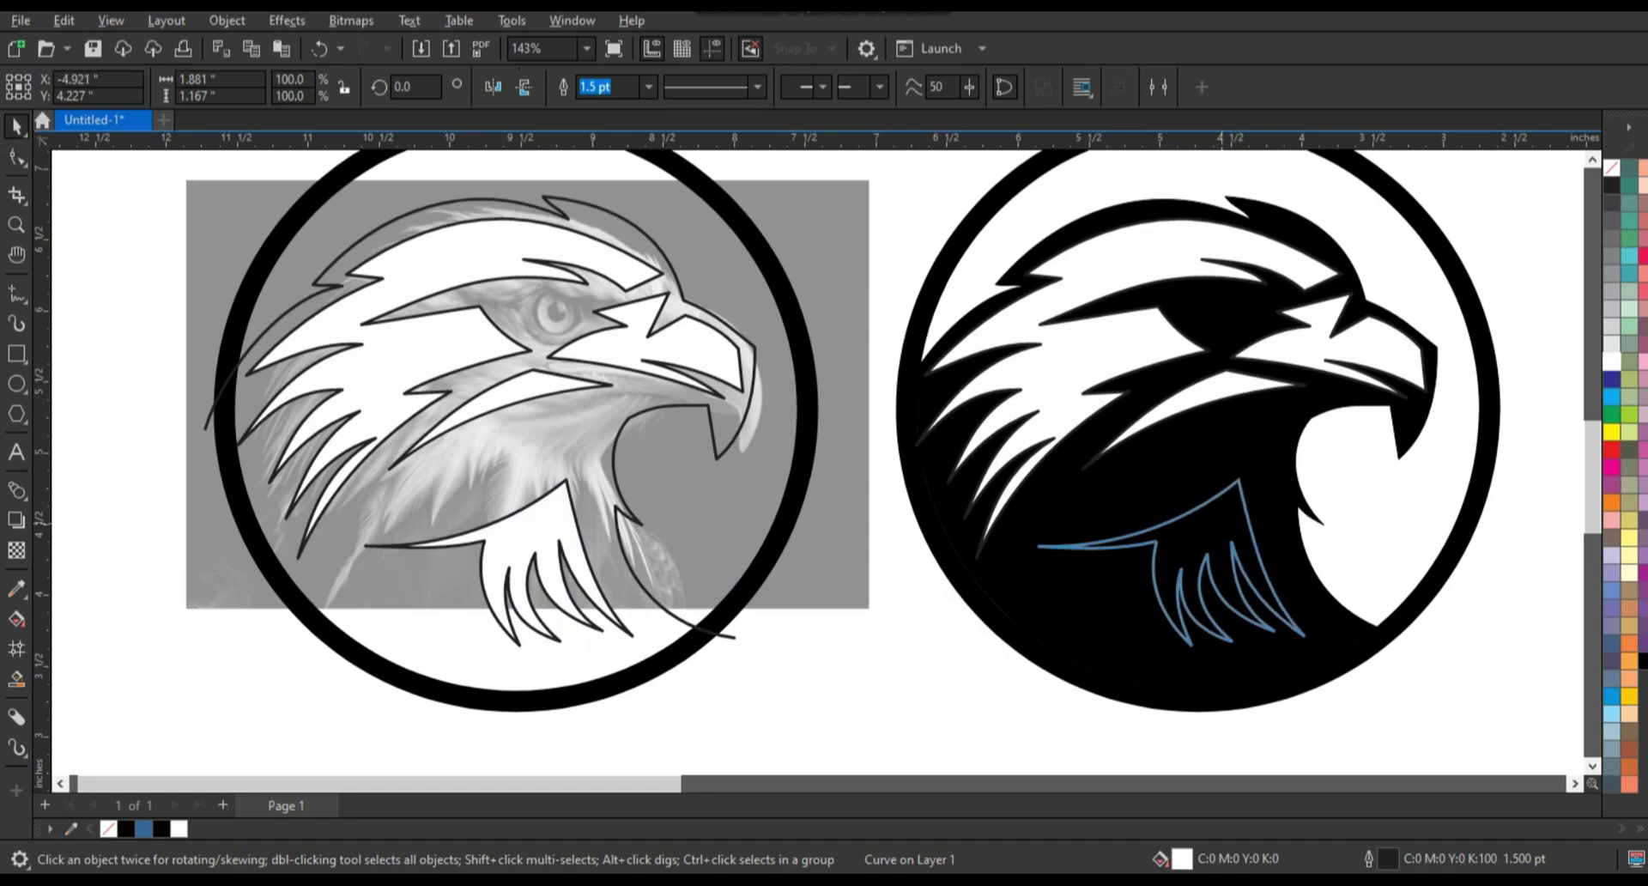
key("F10")
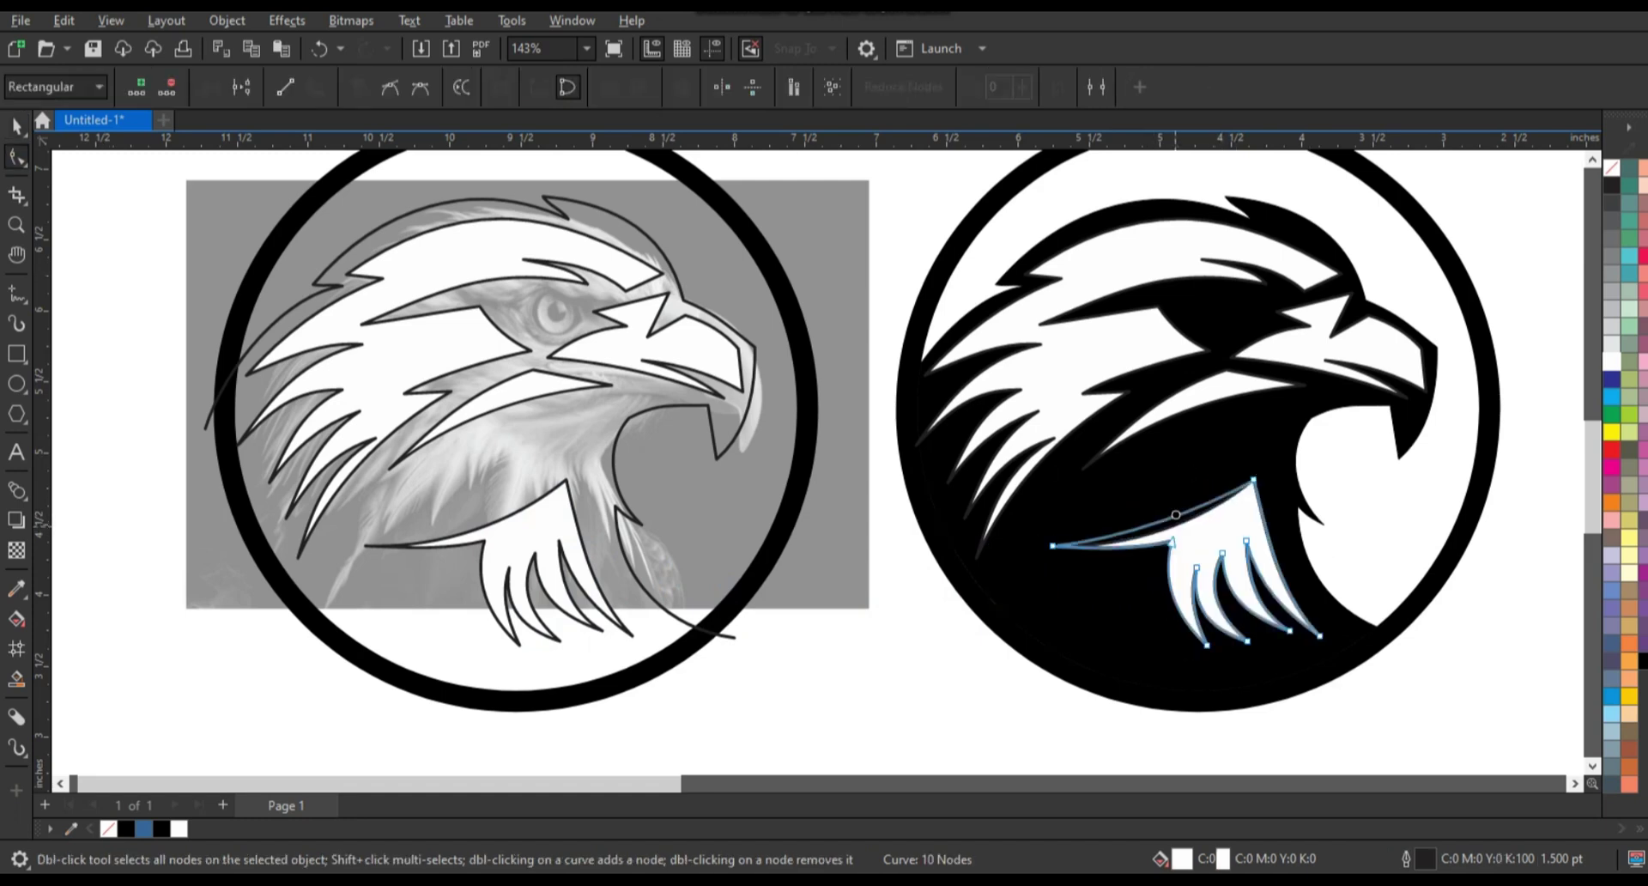
left_click_drag(1175, 514, 1116, 525)
left_click(1172, 533)
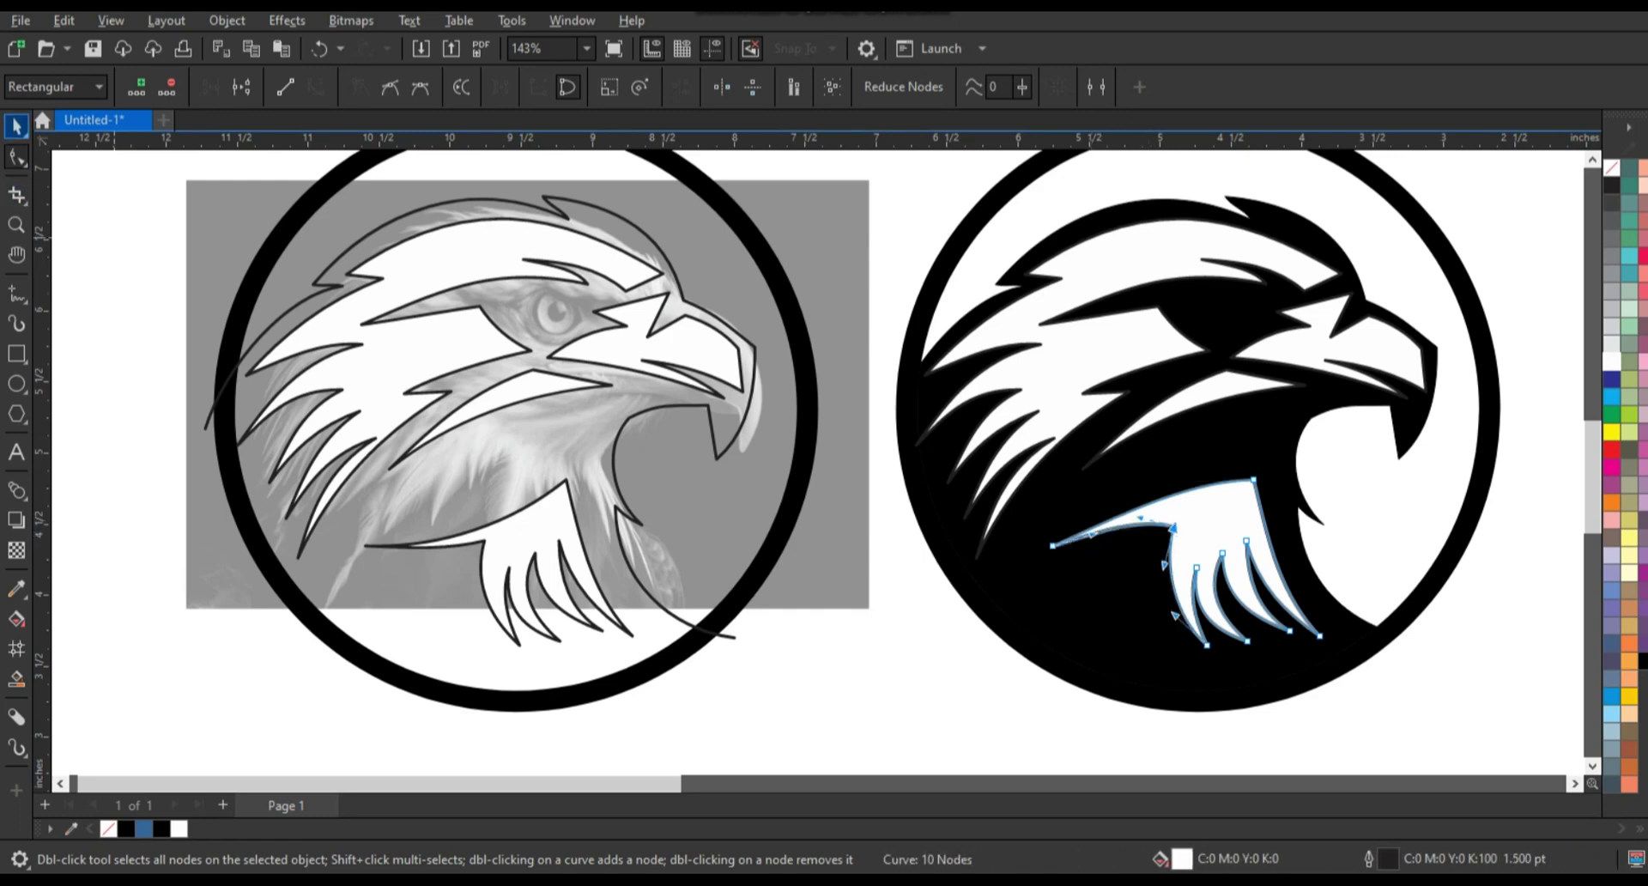
scroll(451, 609, "down", 3)
key("space")
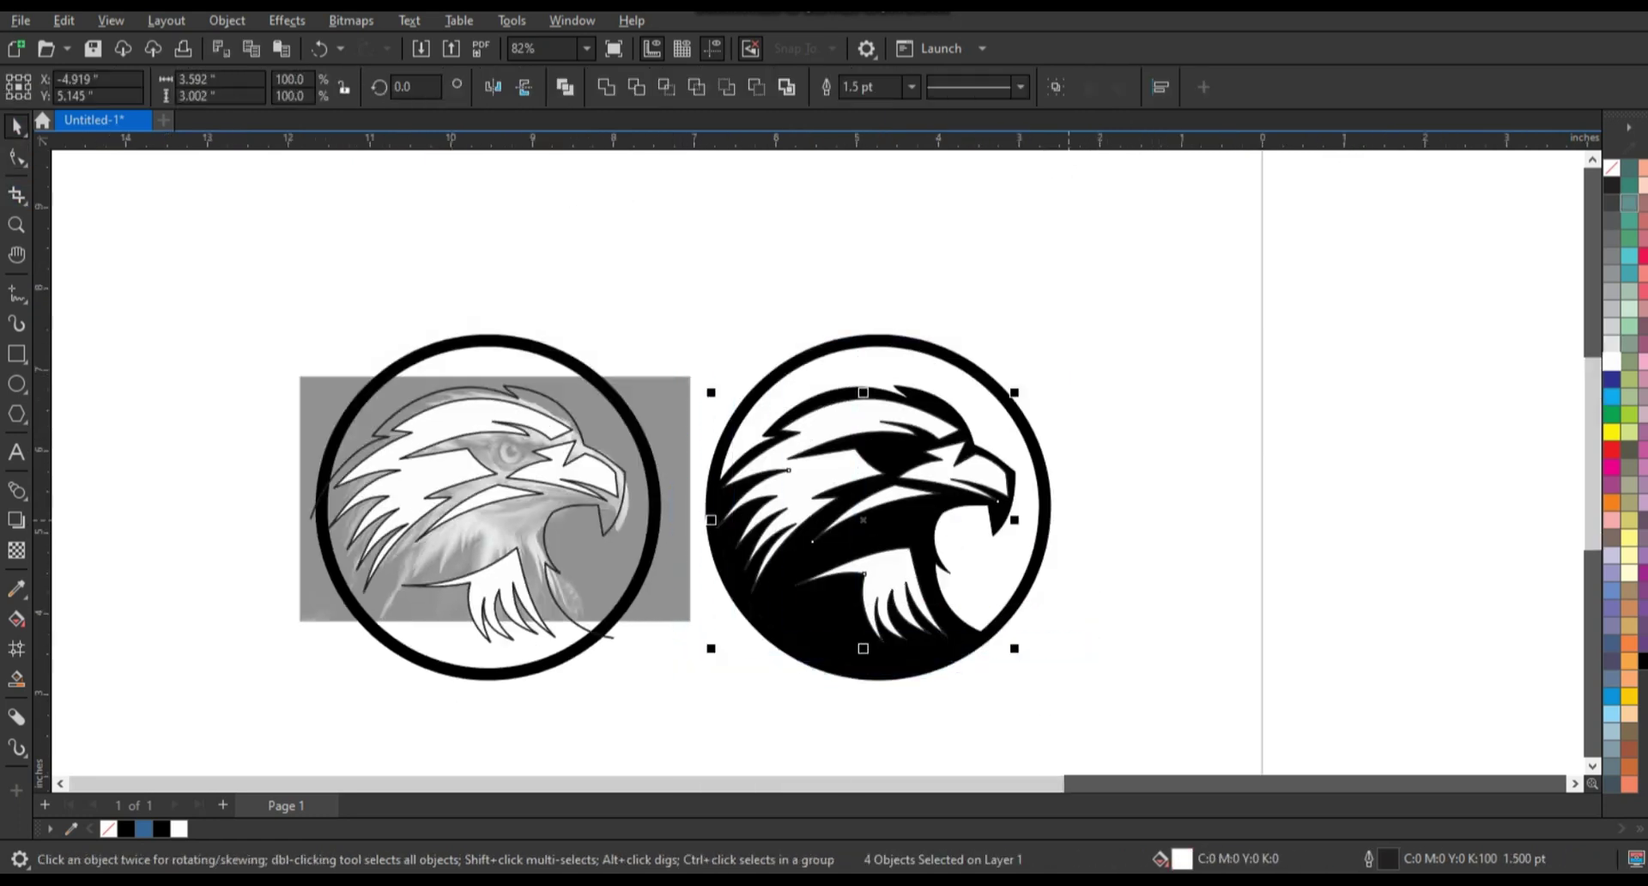
Zoom in on the eagle's eye and trace the eye outline freehand over the photo.
right_click(1630, 170)
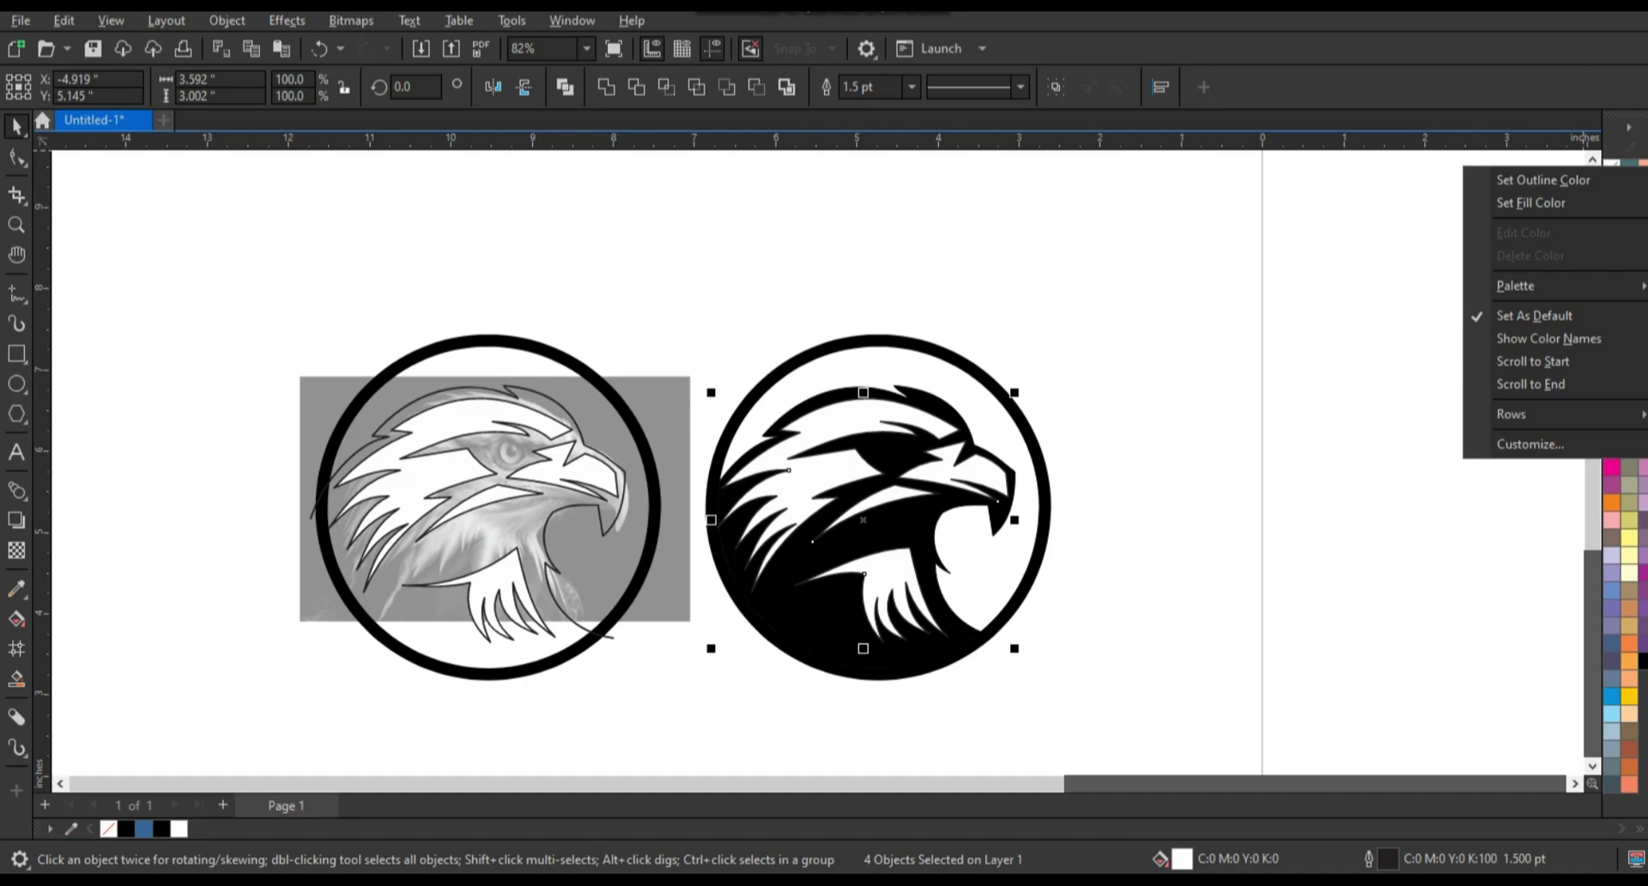
key("Escape")
key("Escape")
key("z")
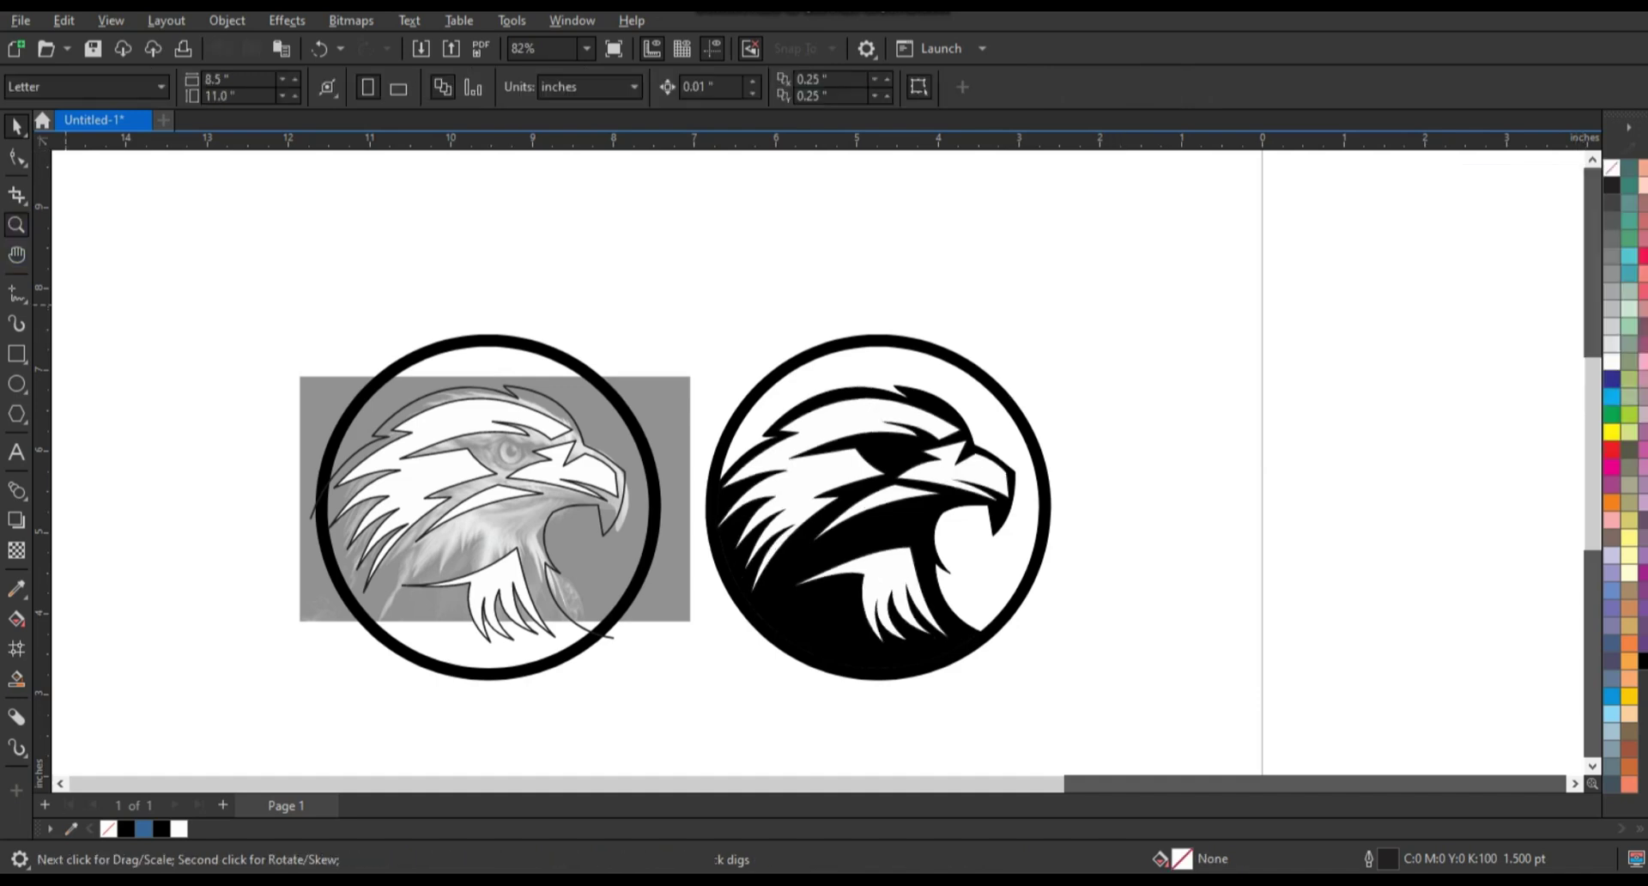
left_click_drag(330, 386, 726, 520)
key("F5")
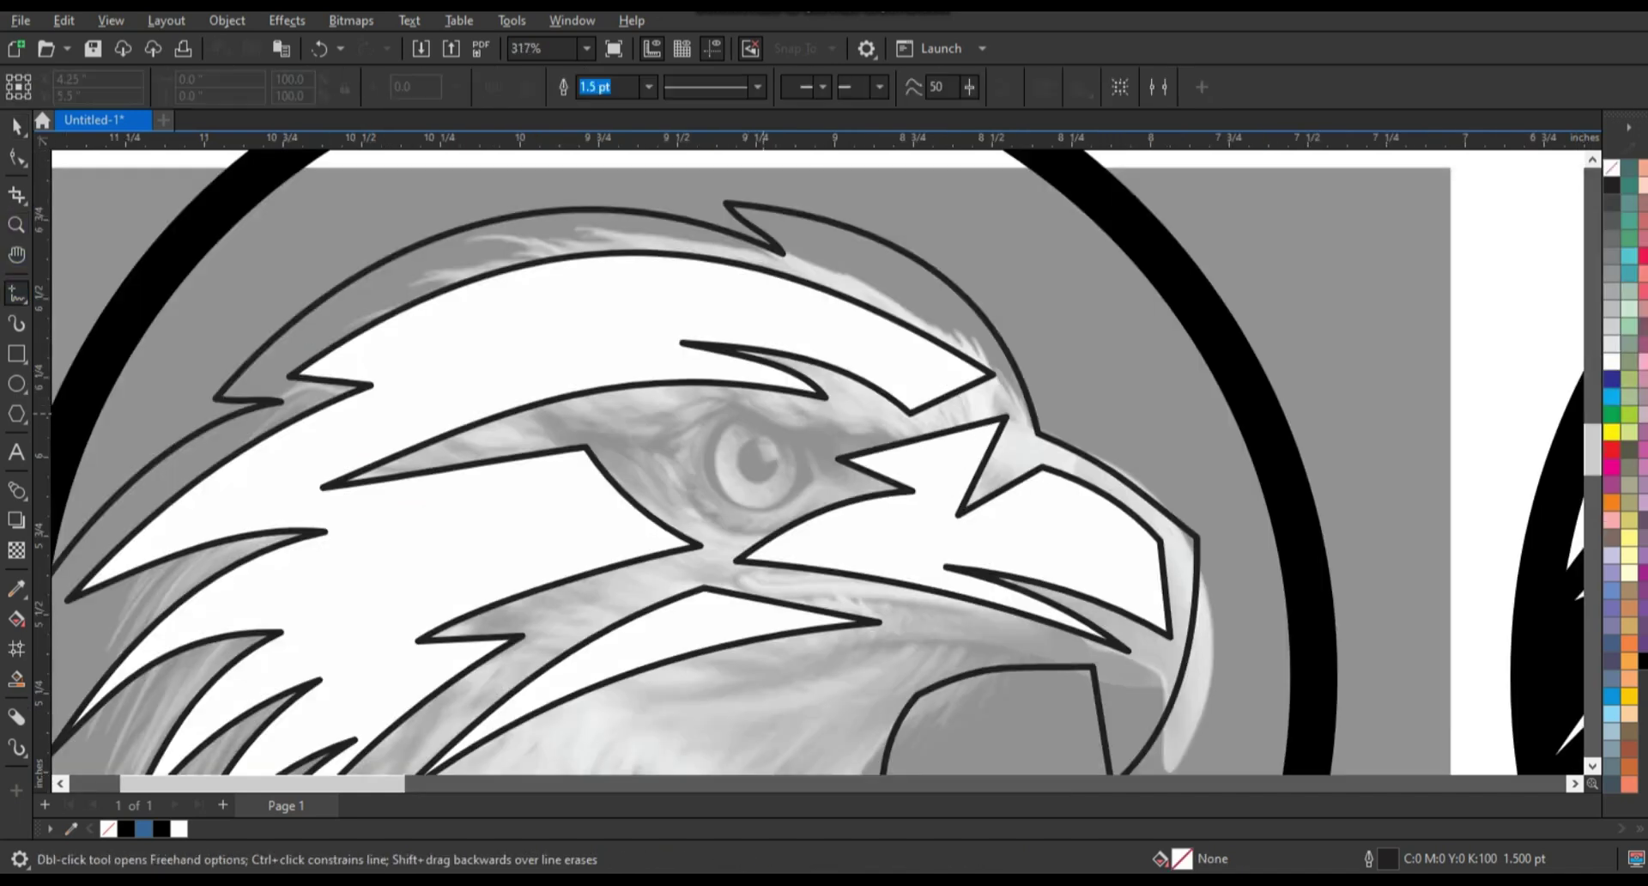
left_click(589, 423)
left_click(806, 424)
left_click(589, 424)
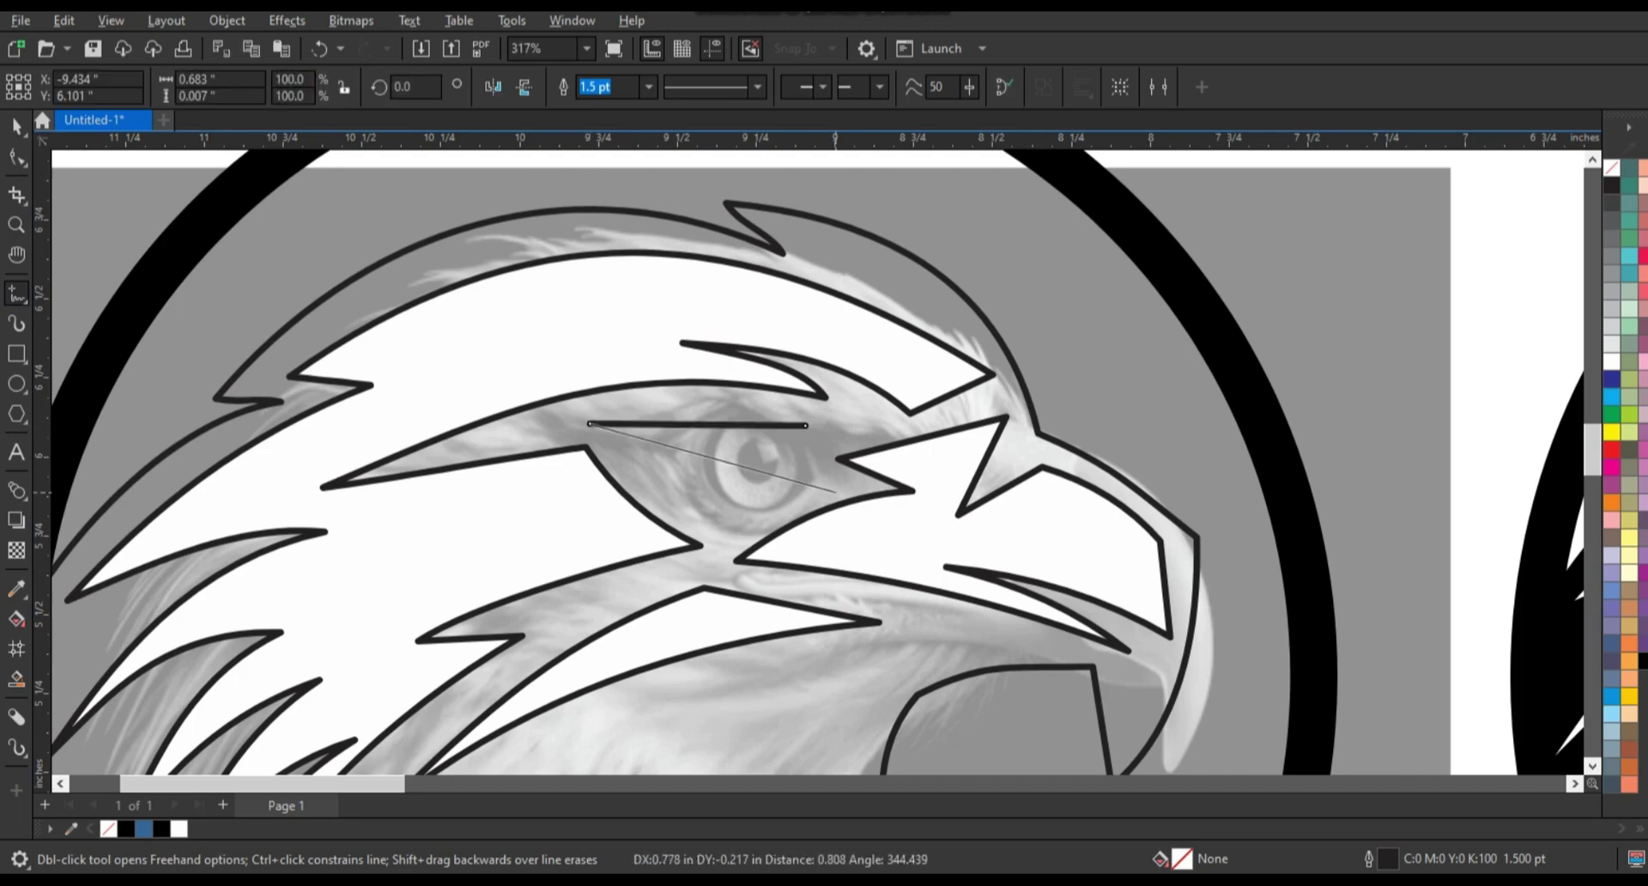
left_click(837, 492)
left_click(713, 447)
Bend the eye outline's lower and top edges into curves.
key("F10")
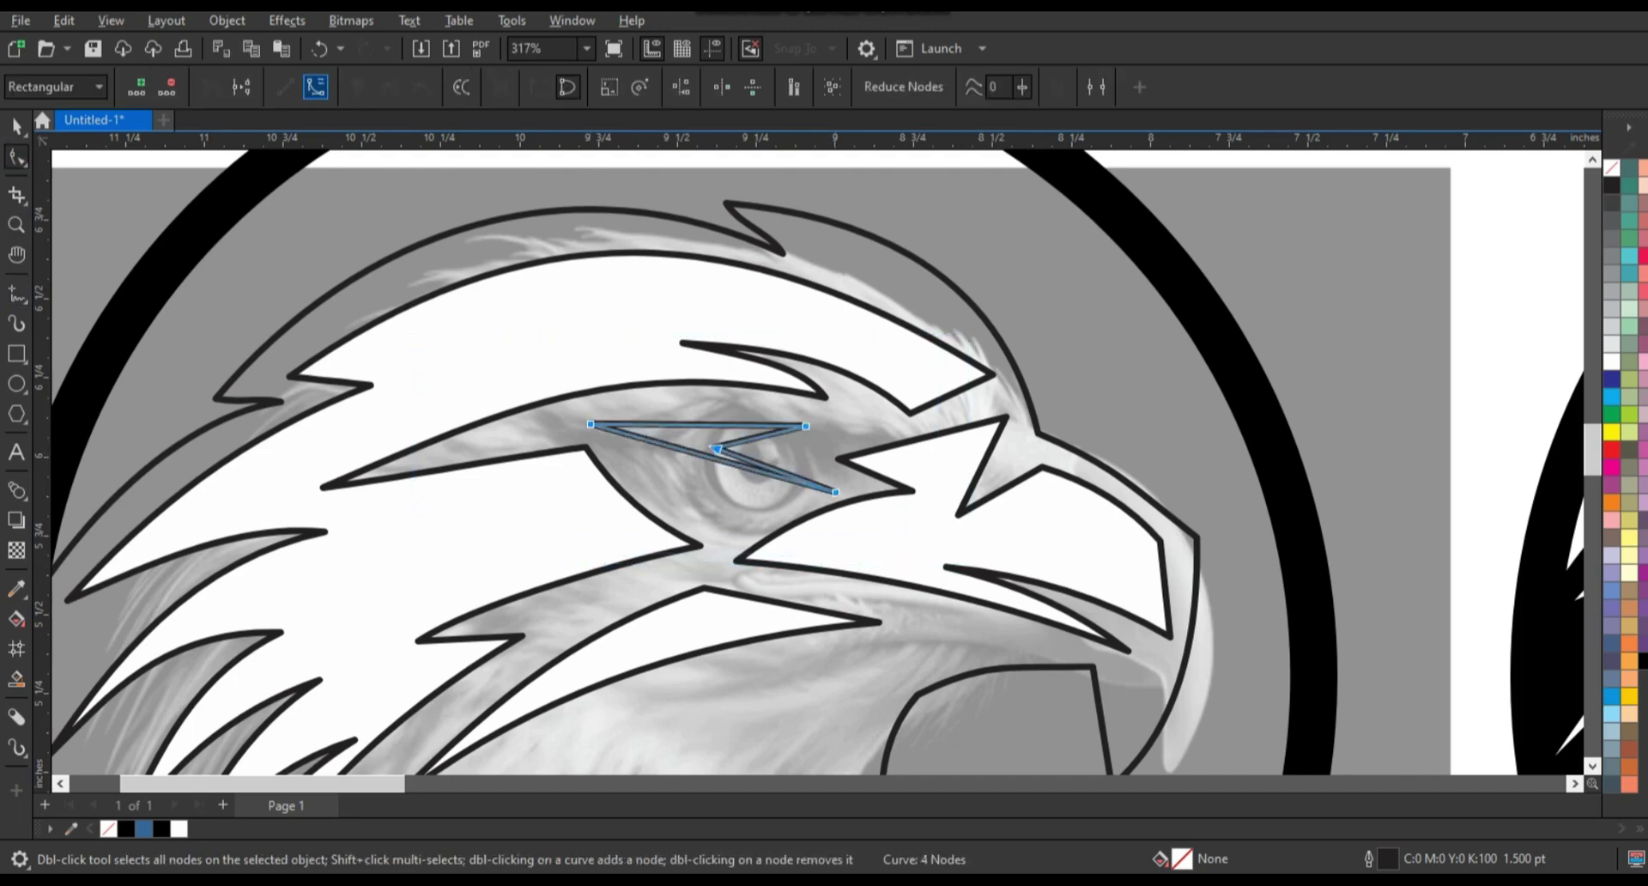
mouse_move(728, 462)
left_mouse_down()
mouse_move(727, 506)
mouse_move(731, 478)
left_mouse_up()
left_click_drag(697, 424, 697, 412)
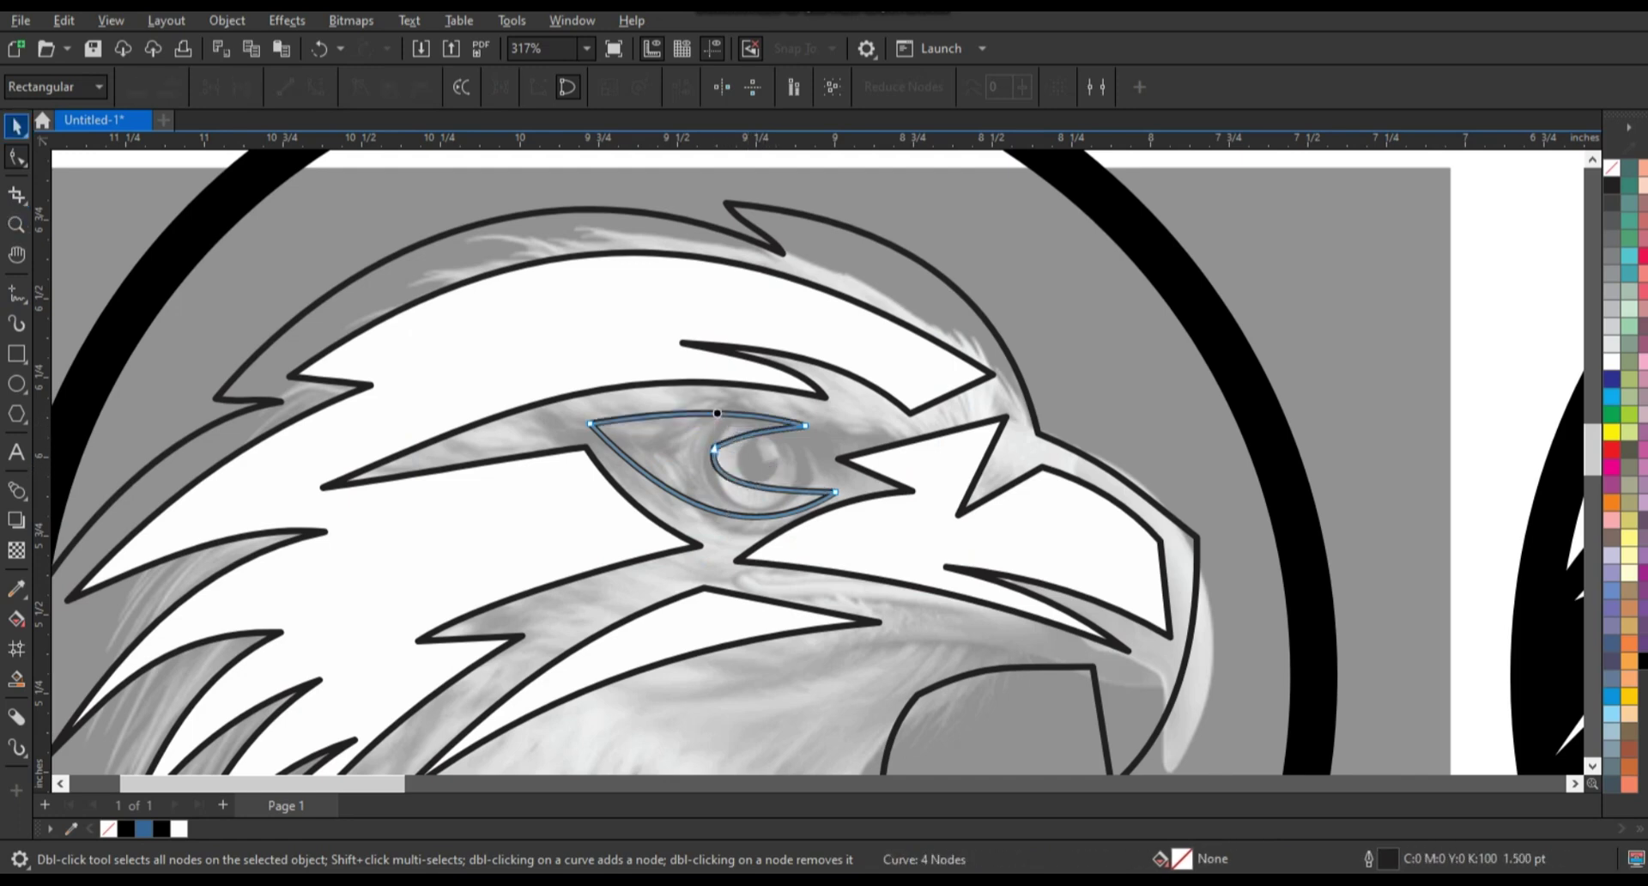
left_click(16, 127)
Shrink the eye shape to 84%, fill it white, and fit it to the logo.
left_click_drag(841, 523, 803, 506)
scroll(740, 470, "down", 4)
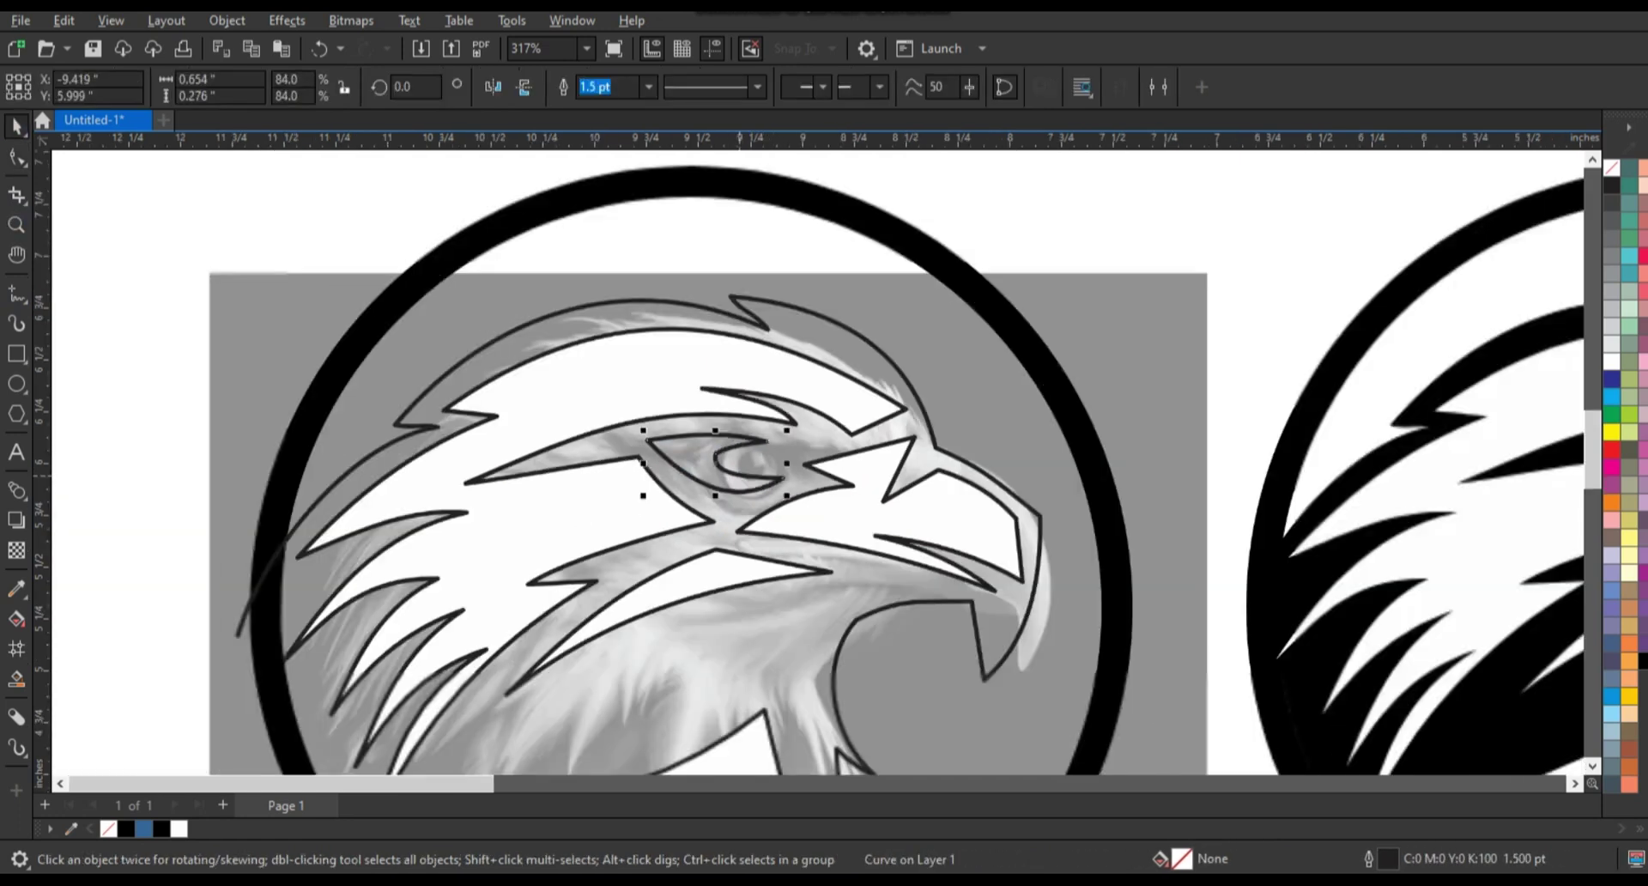
left_click(1611, 361)
scroll(721, 465, "down", 1)
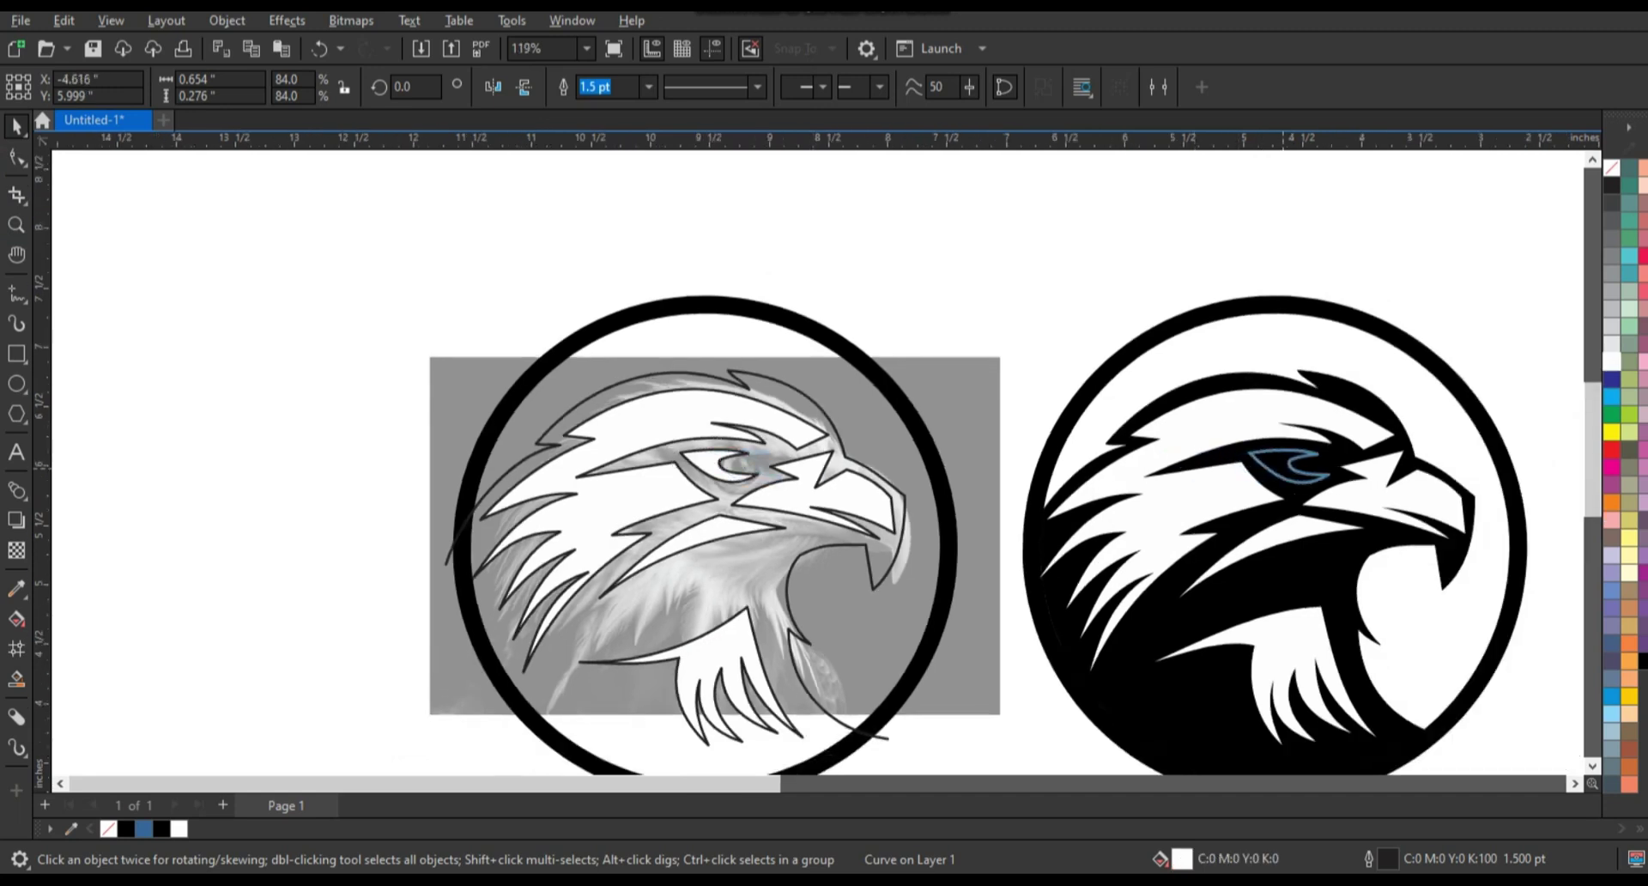
left_click_drag(1333, 487, 1327, 484)
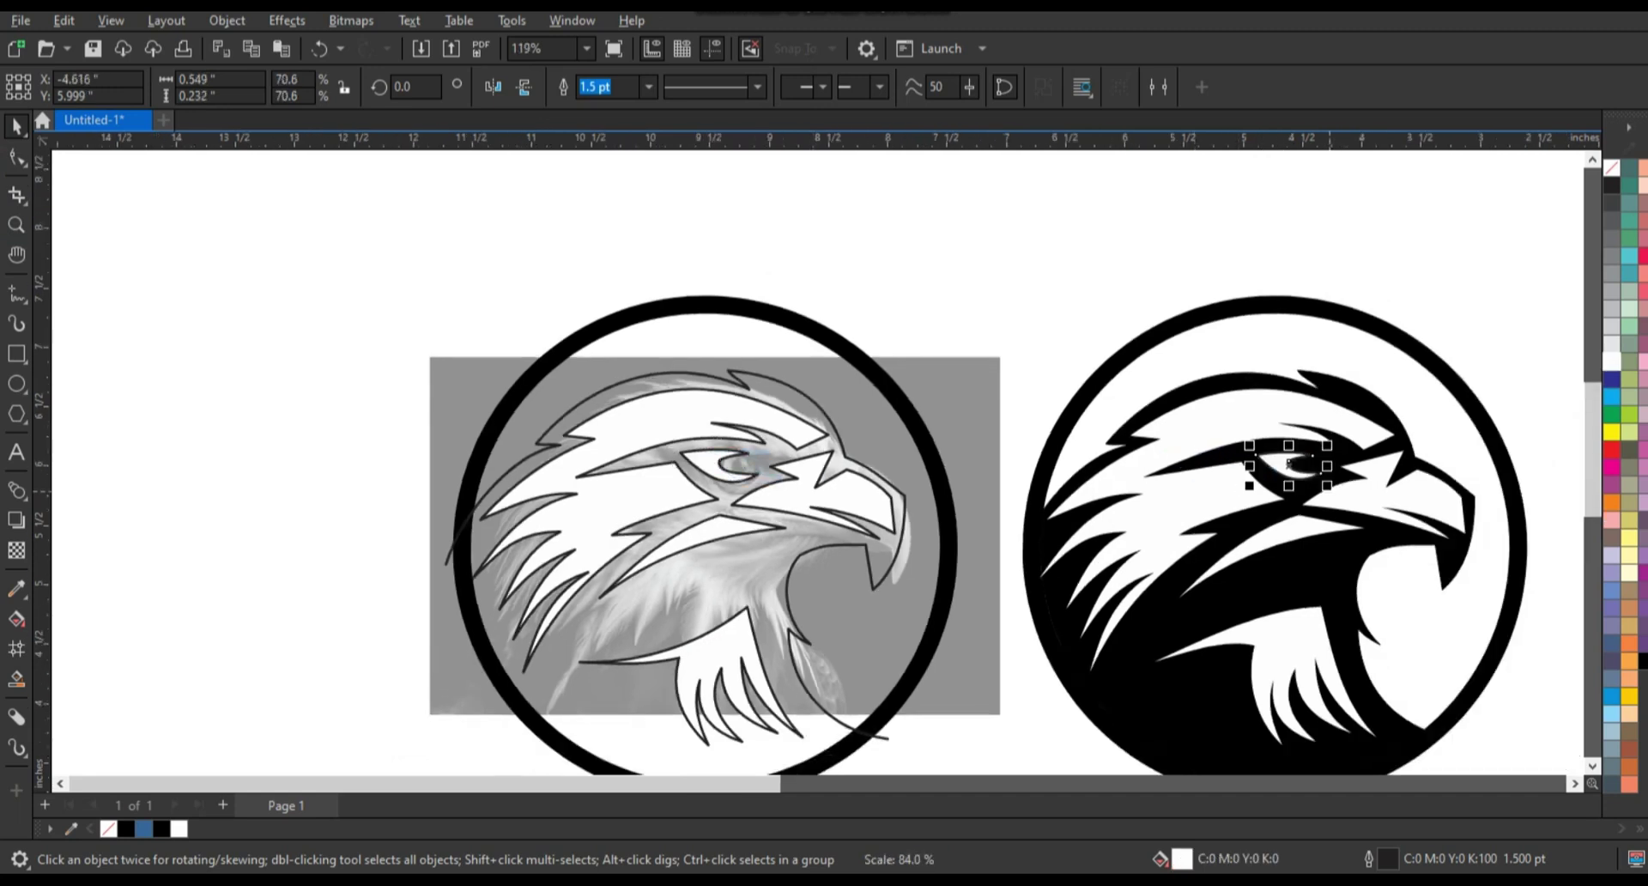
key("Escape")
Draw a helper circle and position it inside the logo's ring at the top of the head.
key("F4")
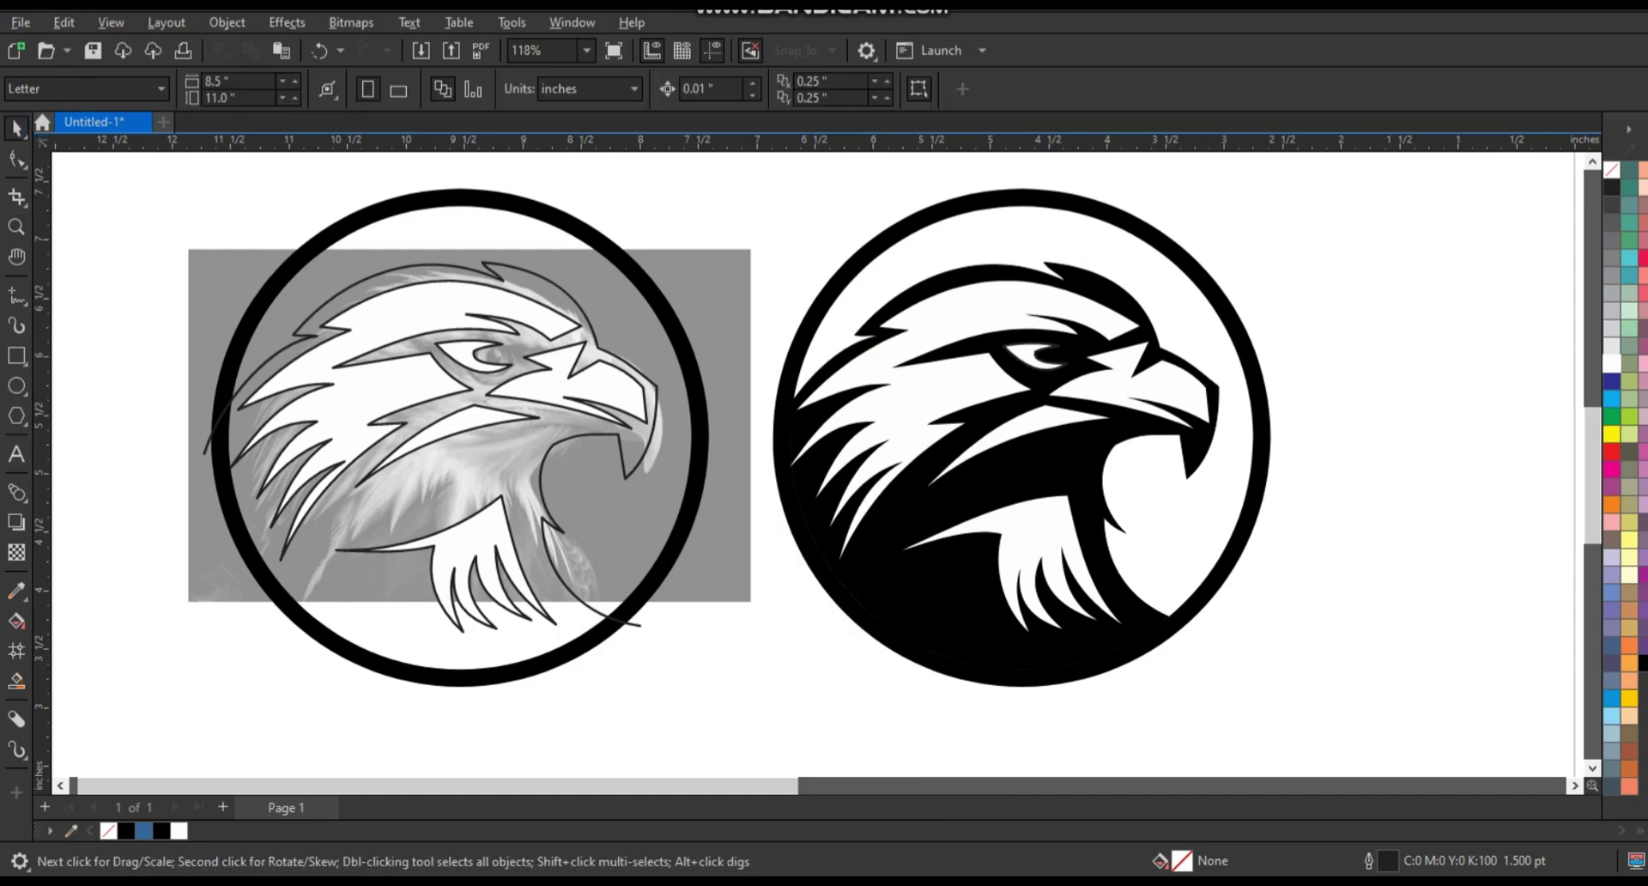
key("F6")
key("F7")
left_click_drag(931, 273, 1347, 690)
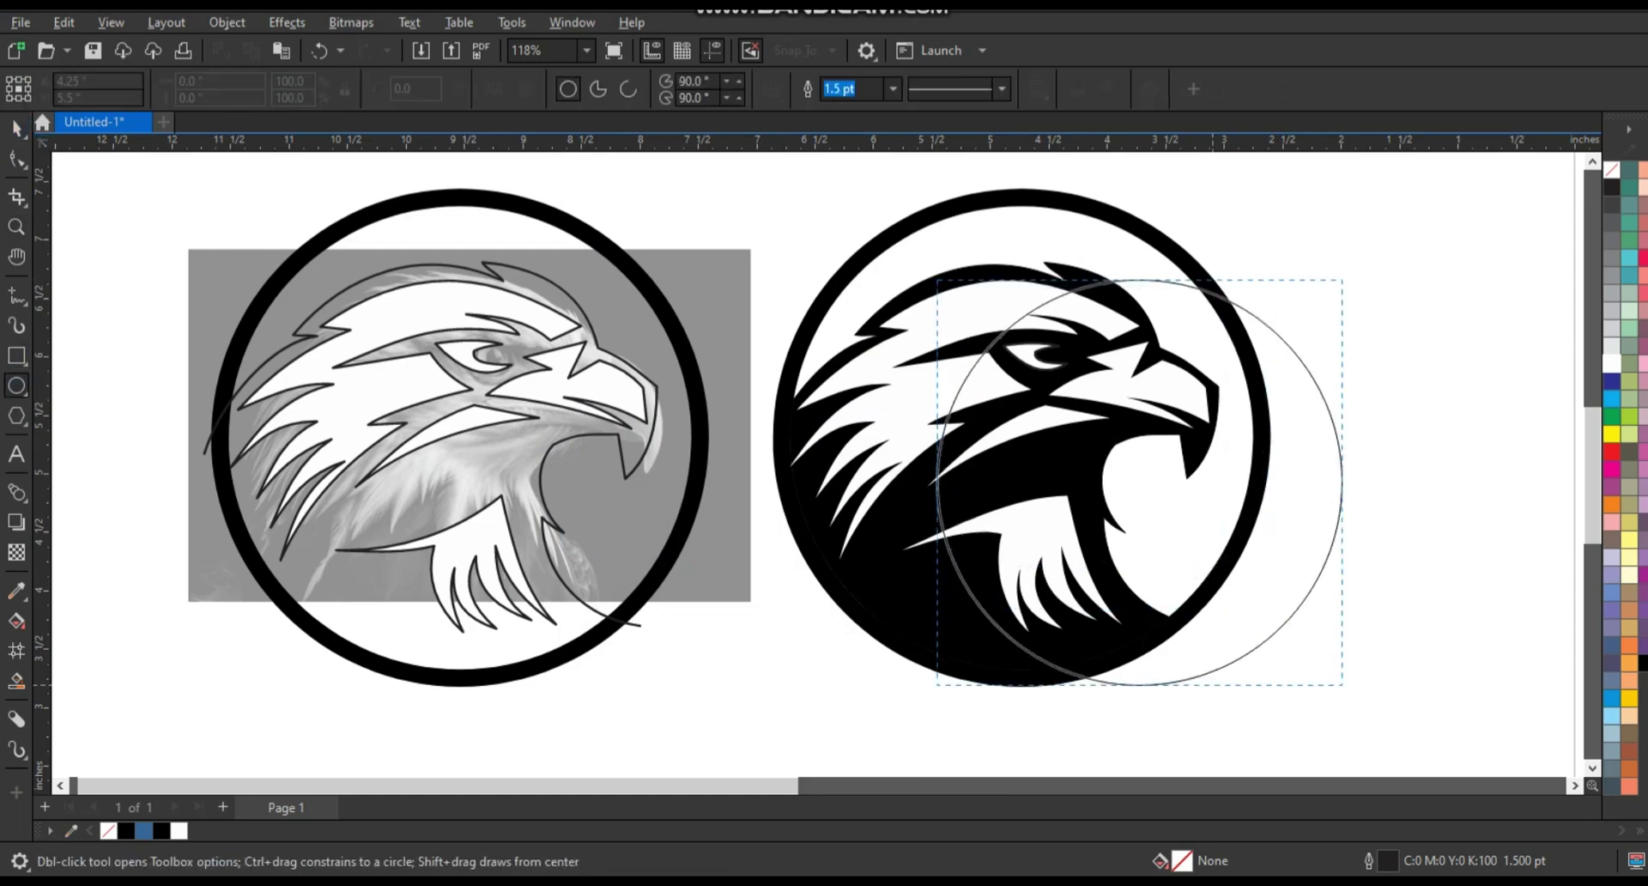
key("space")
left_click_drag(1138, 482, 996, 465)
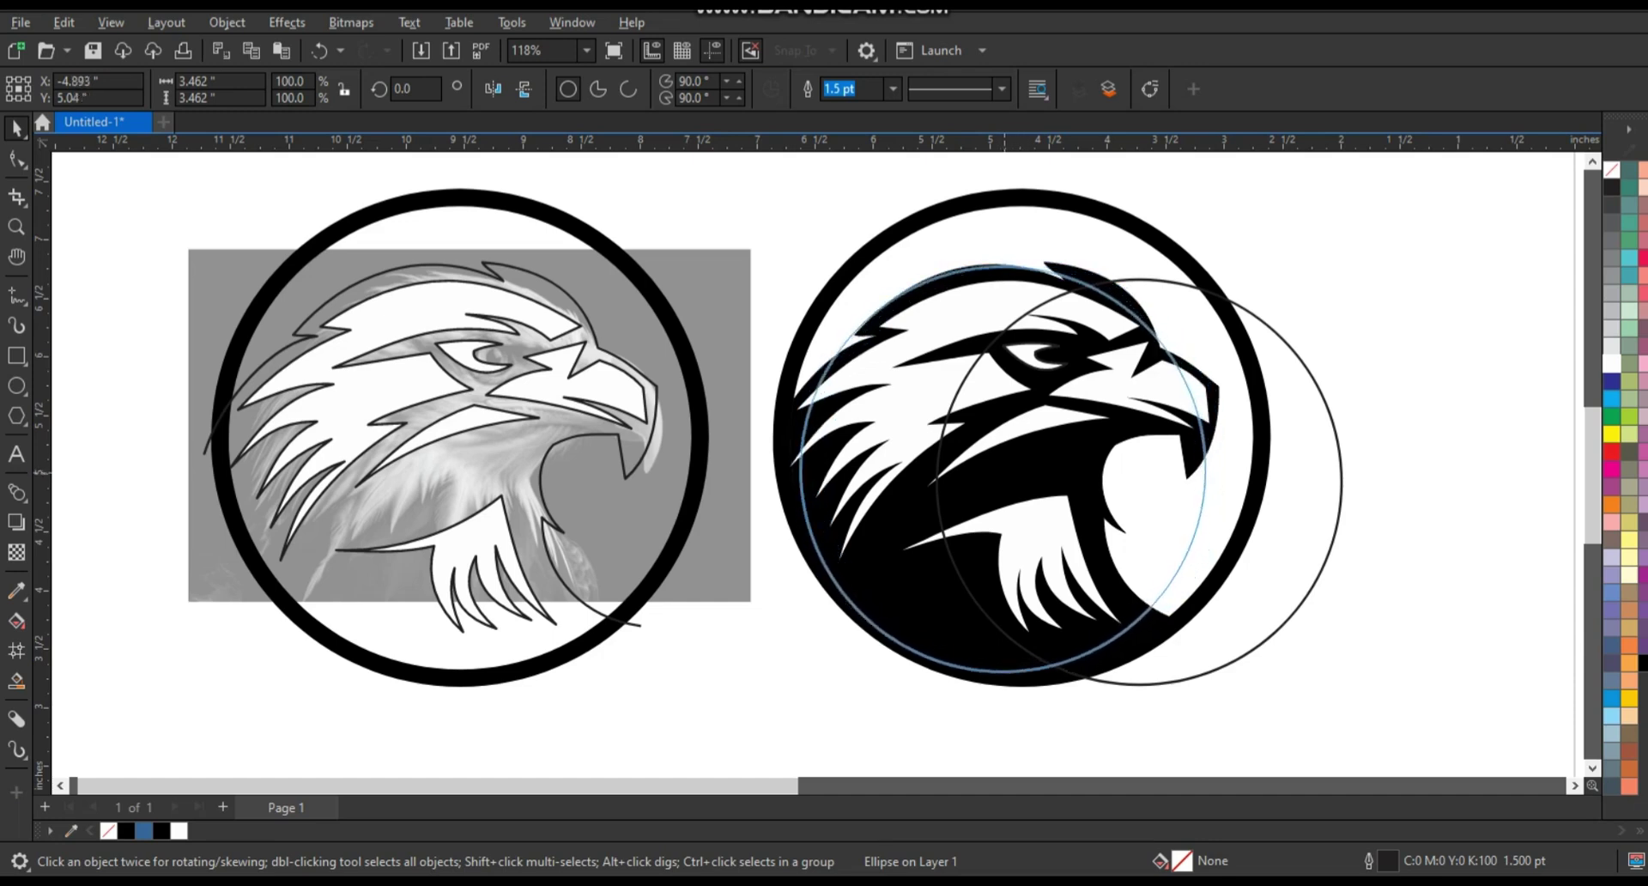
left_click_drag(995, 465, 1041, 423)
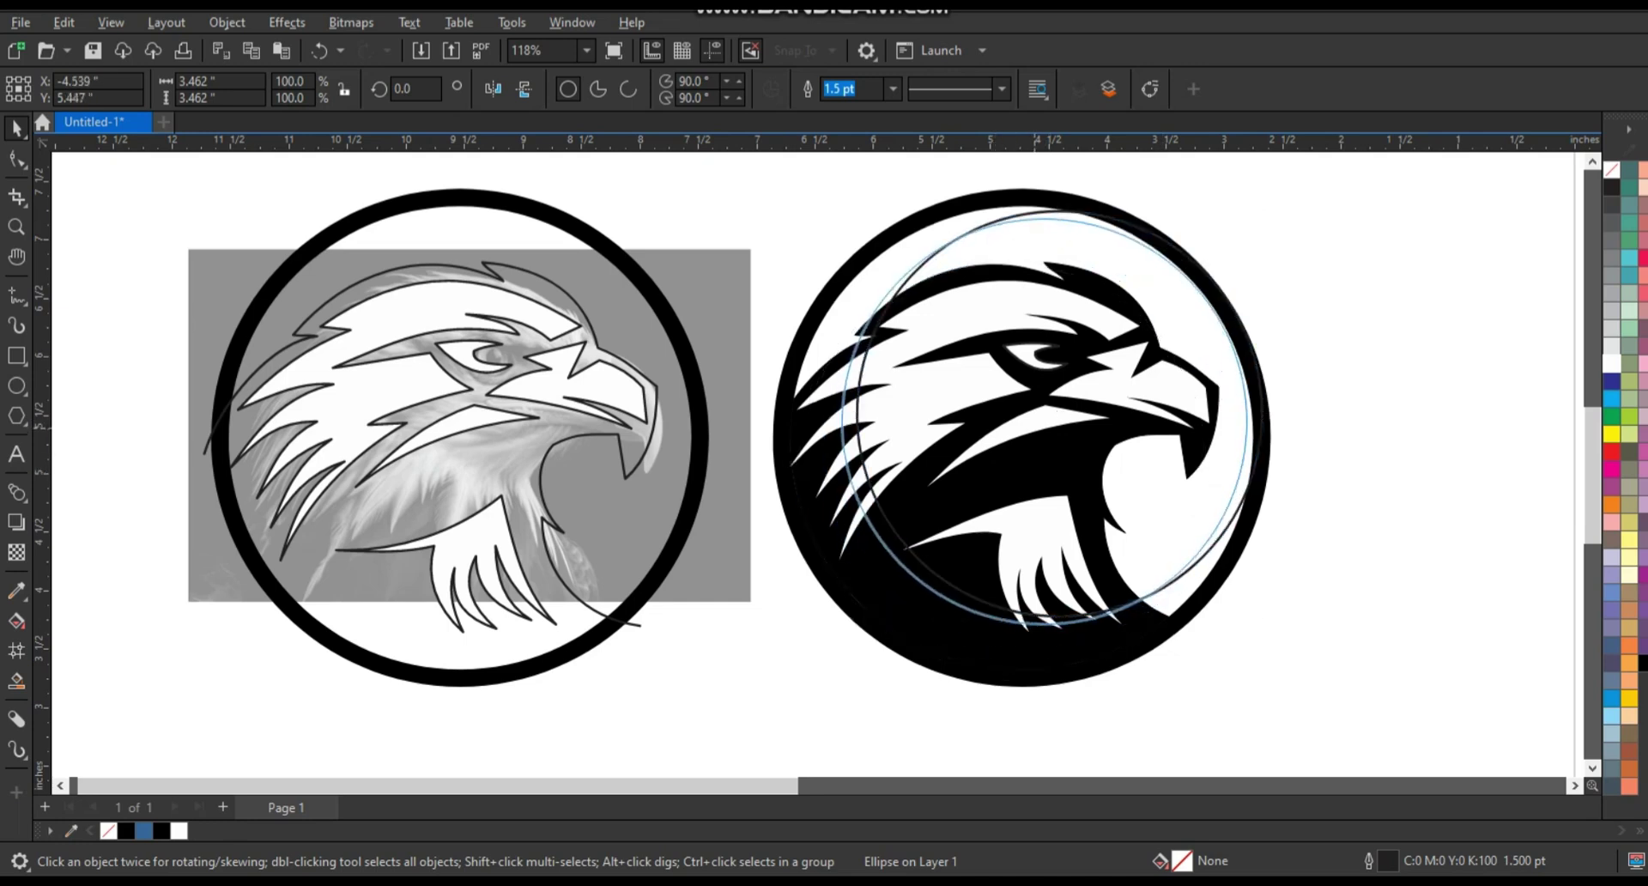
left_click_drag(1041, 424, 1043, 421)
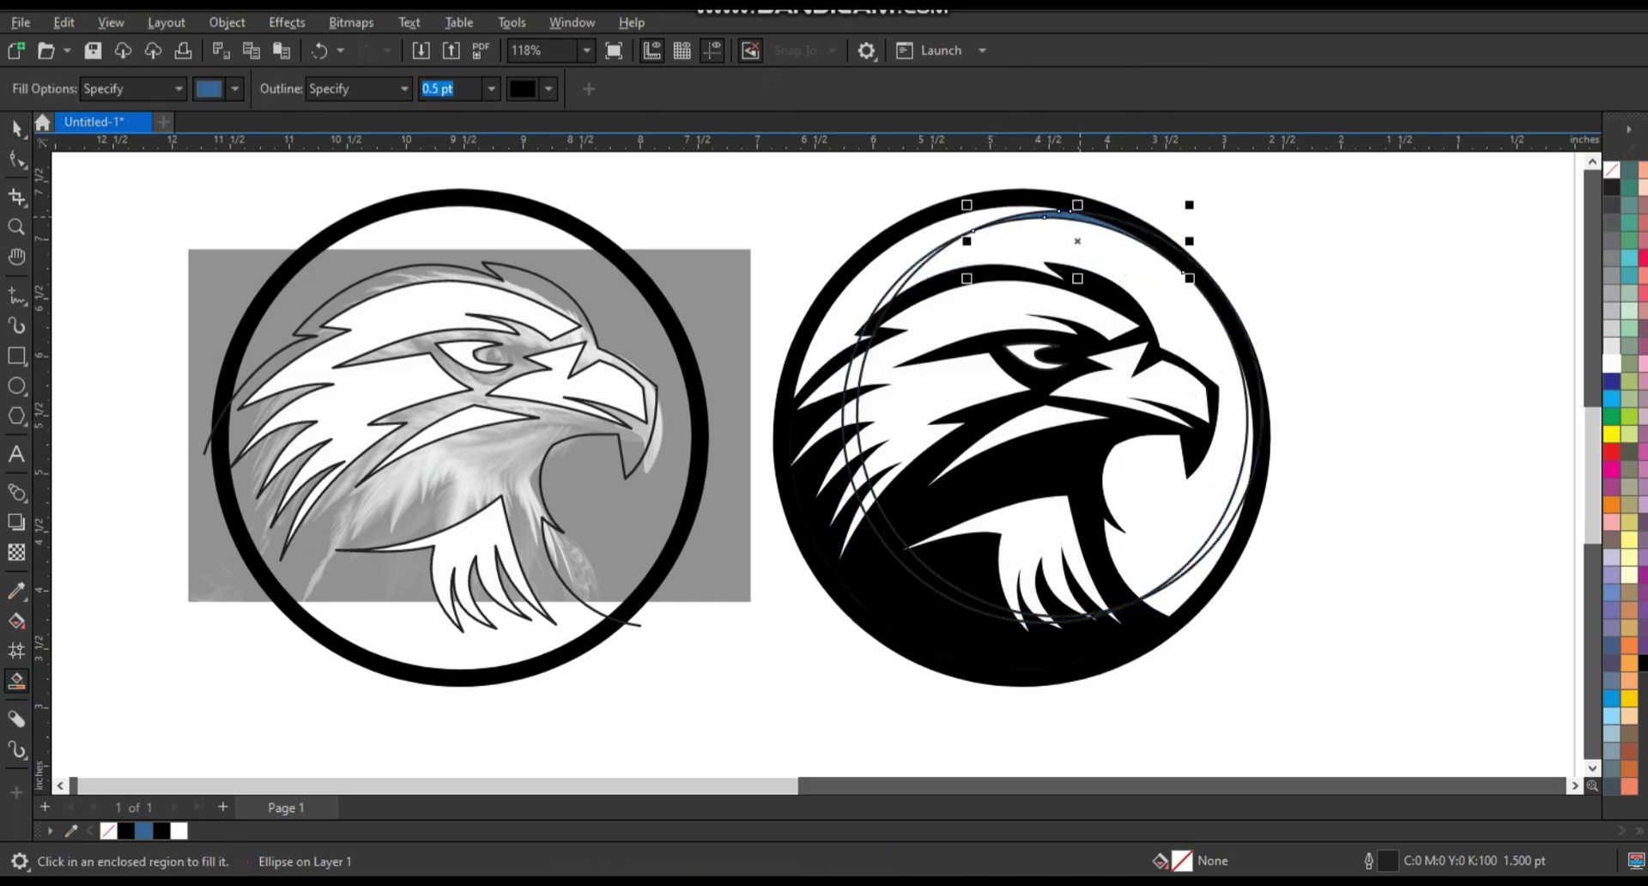
Delete the helper circle, leaving the cut arc, and set the logo's outline to none.
key("Delete")
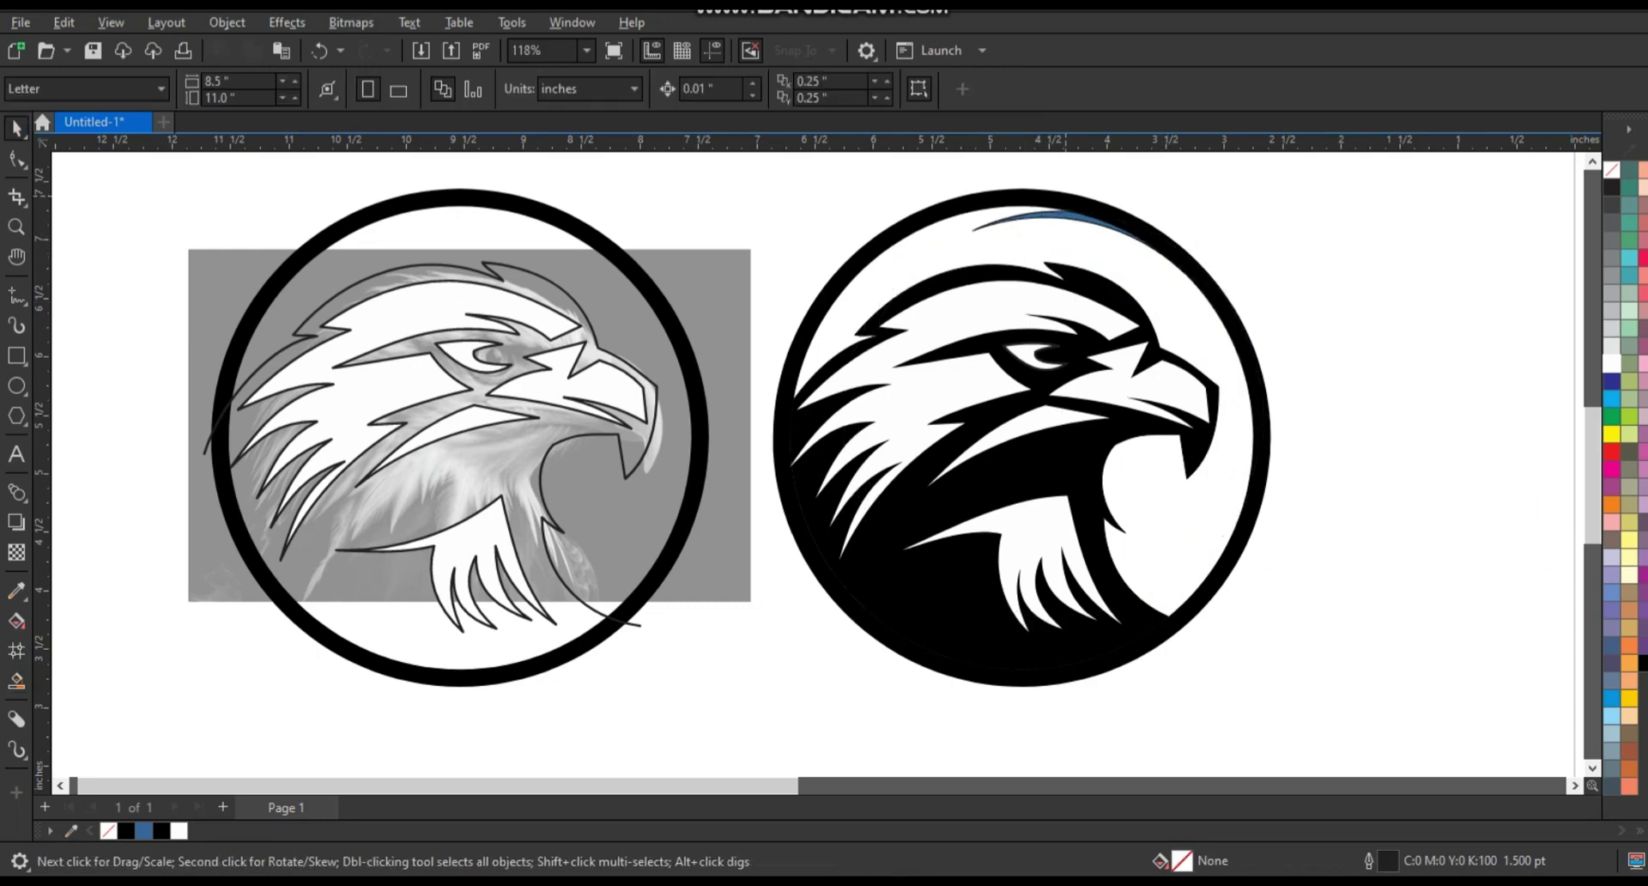
left_click(1021, 438, "shift")
right_click(1612, 176)
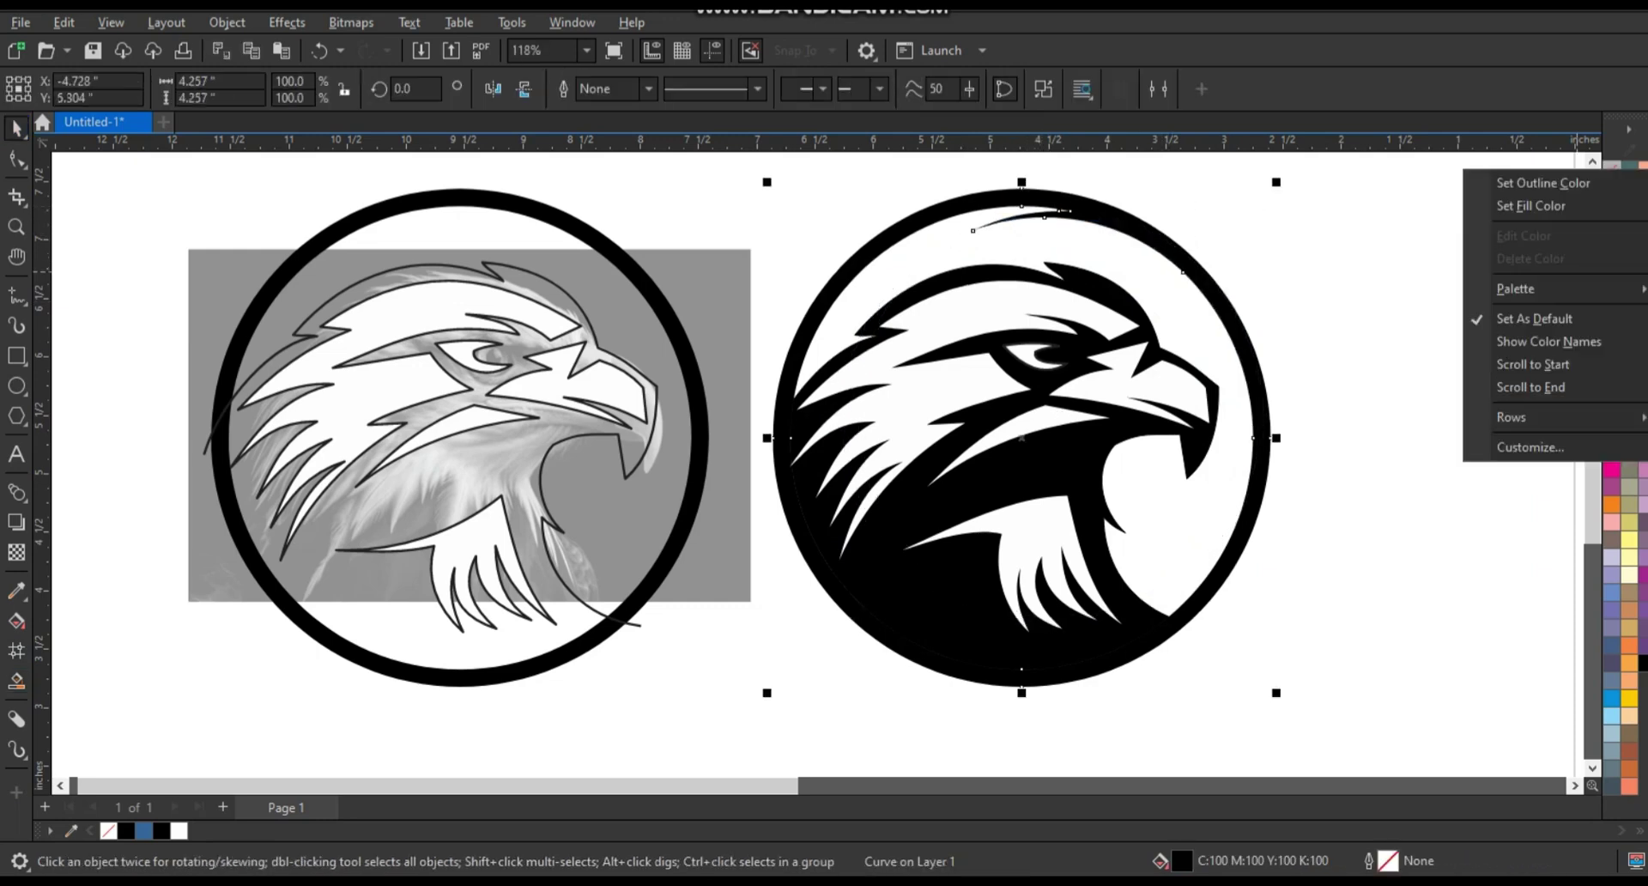
left_click(1543, 182)
key("Escape")
key("F3")
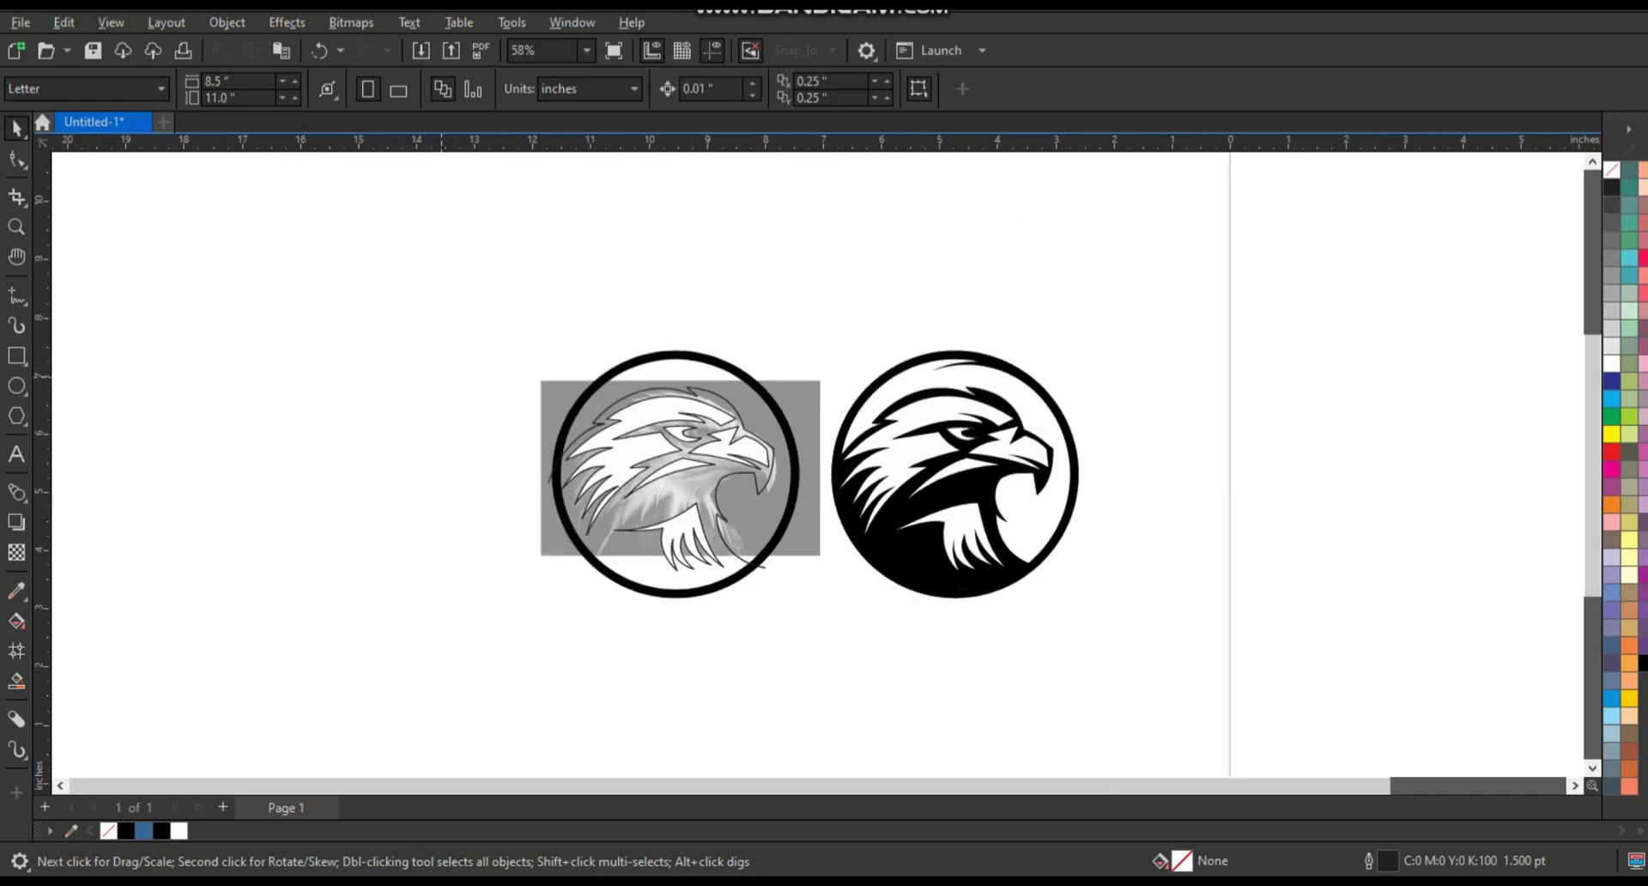
Delete the traced eagle and its ring, and shift the black logo slightly right.
left_click_drag(509, 305, 803, 618)
key("Delete")
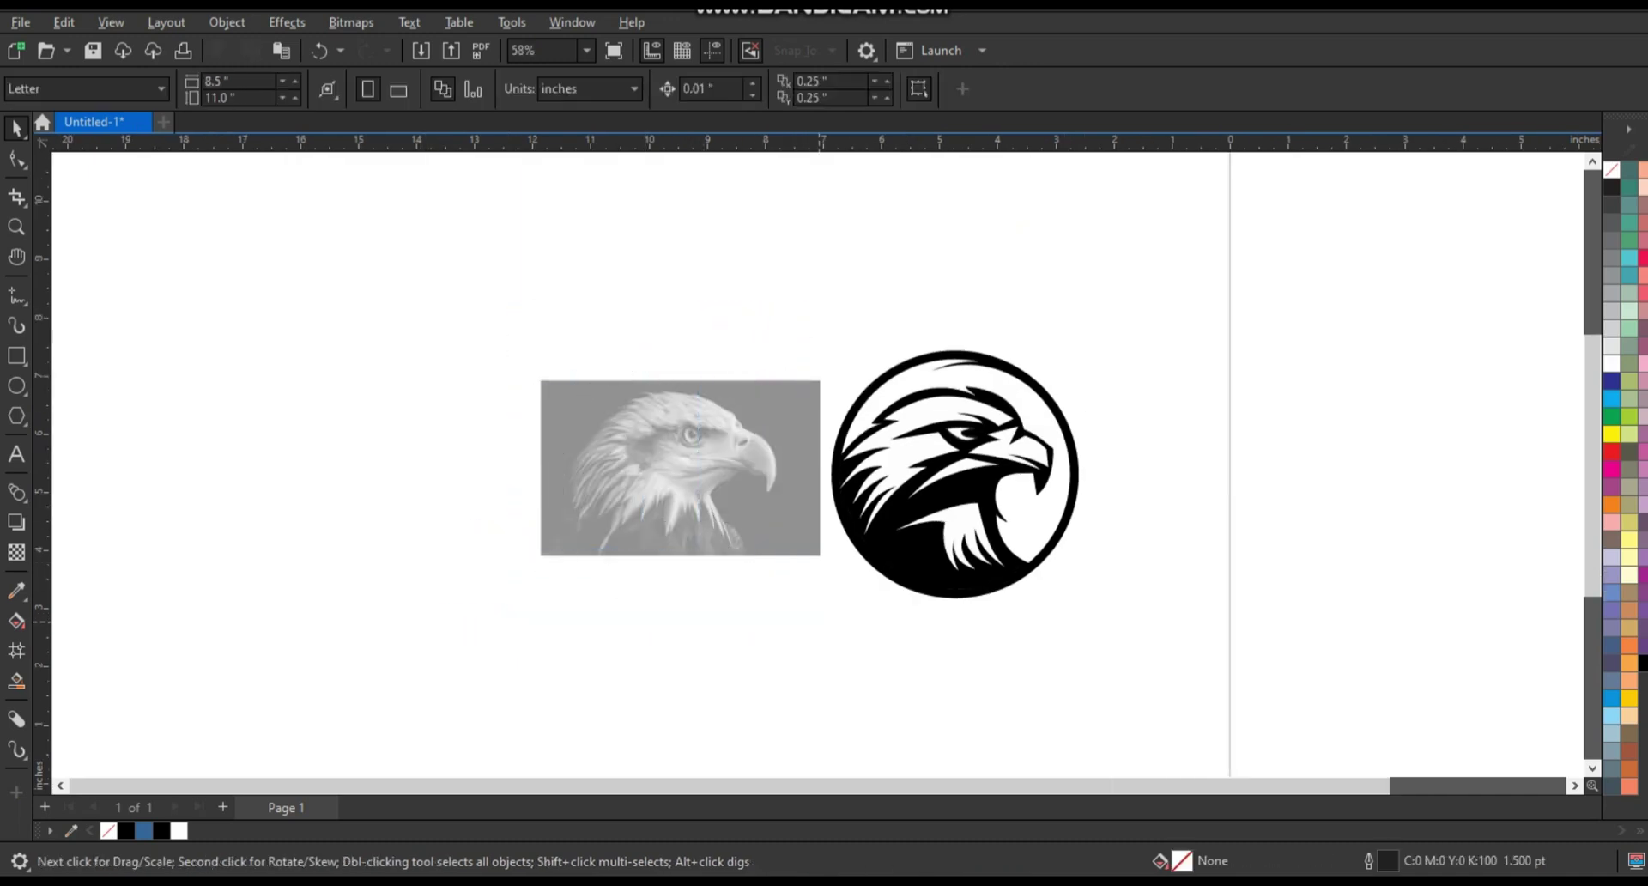
left_click_drag(738, 253, 1098, 669)
left_click_drag(955, 474, 987, 474)
Remove the black logo's outline and move the eagle photo further left.
right_click(1612, 181)
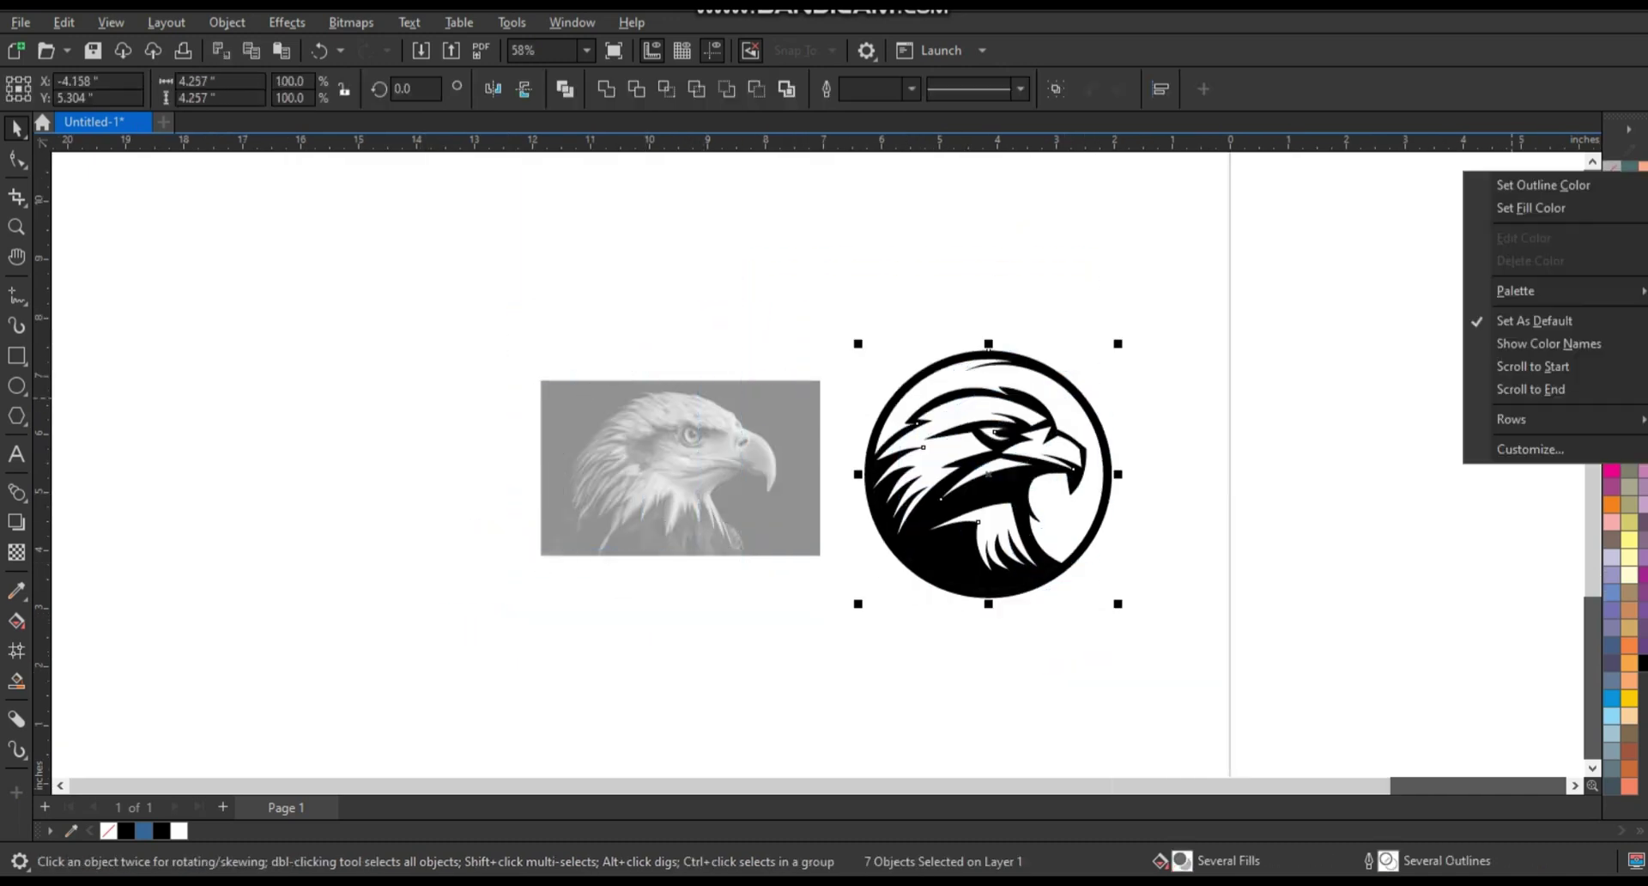
left_click(1542, 185)
key("Escape")
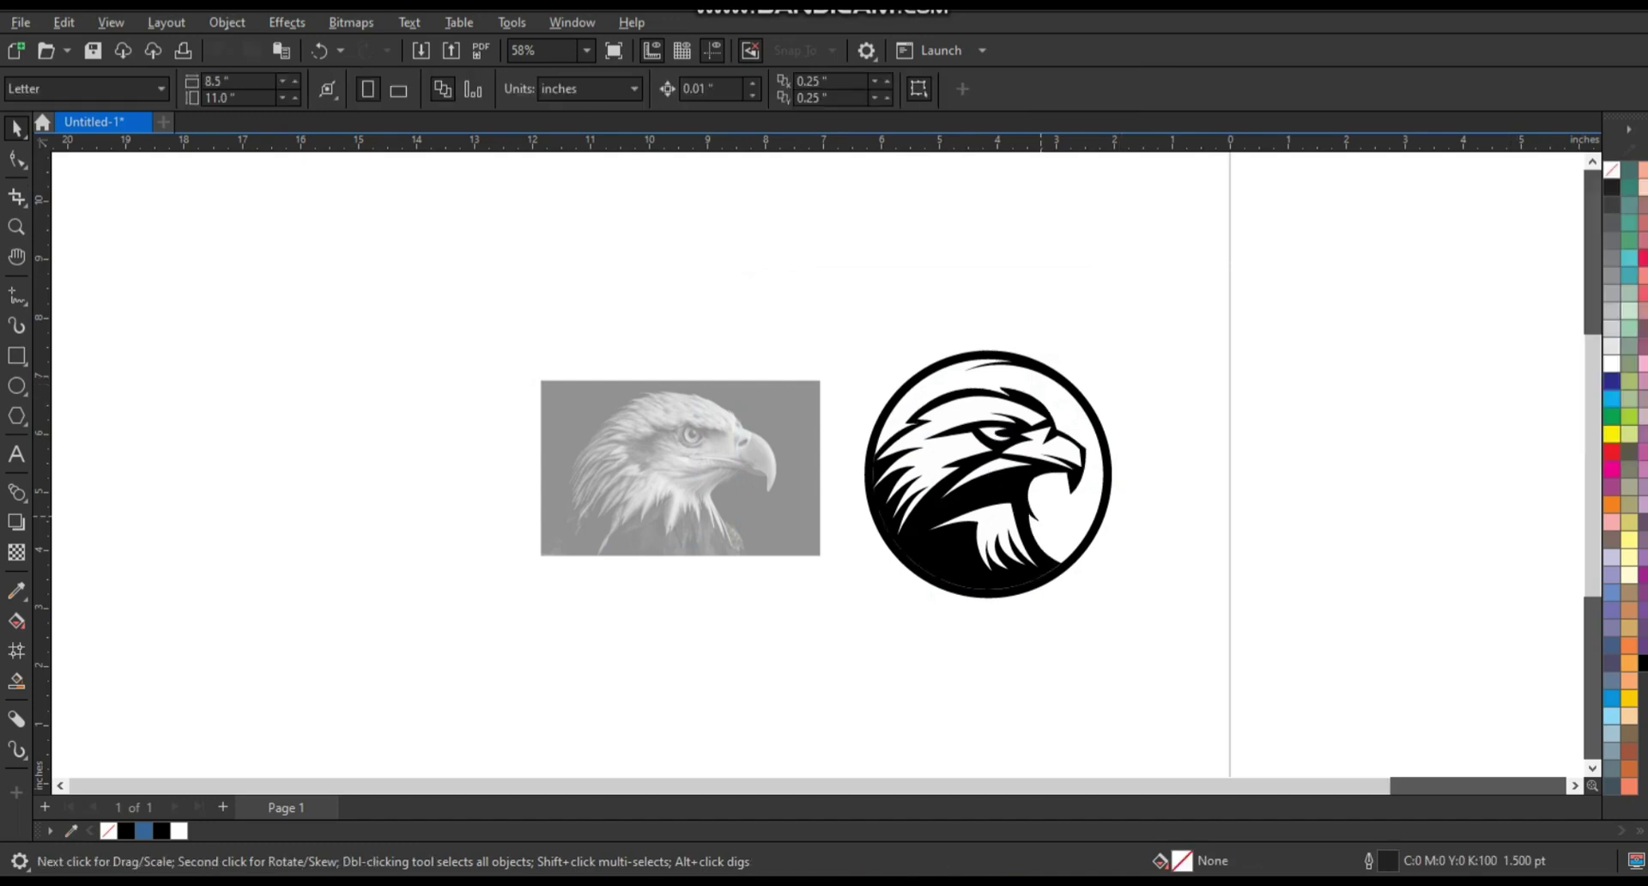
left_click_drag(861, 339, 1177, 635)
left_click_drag(678, 468, 469, 463)
Put an orange square behind the logo and enlarge the logo to fill it.
key("F6")
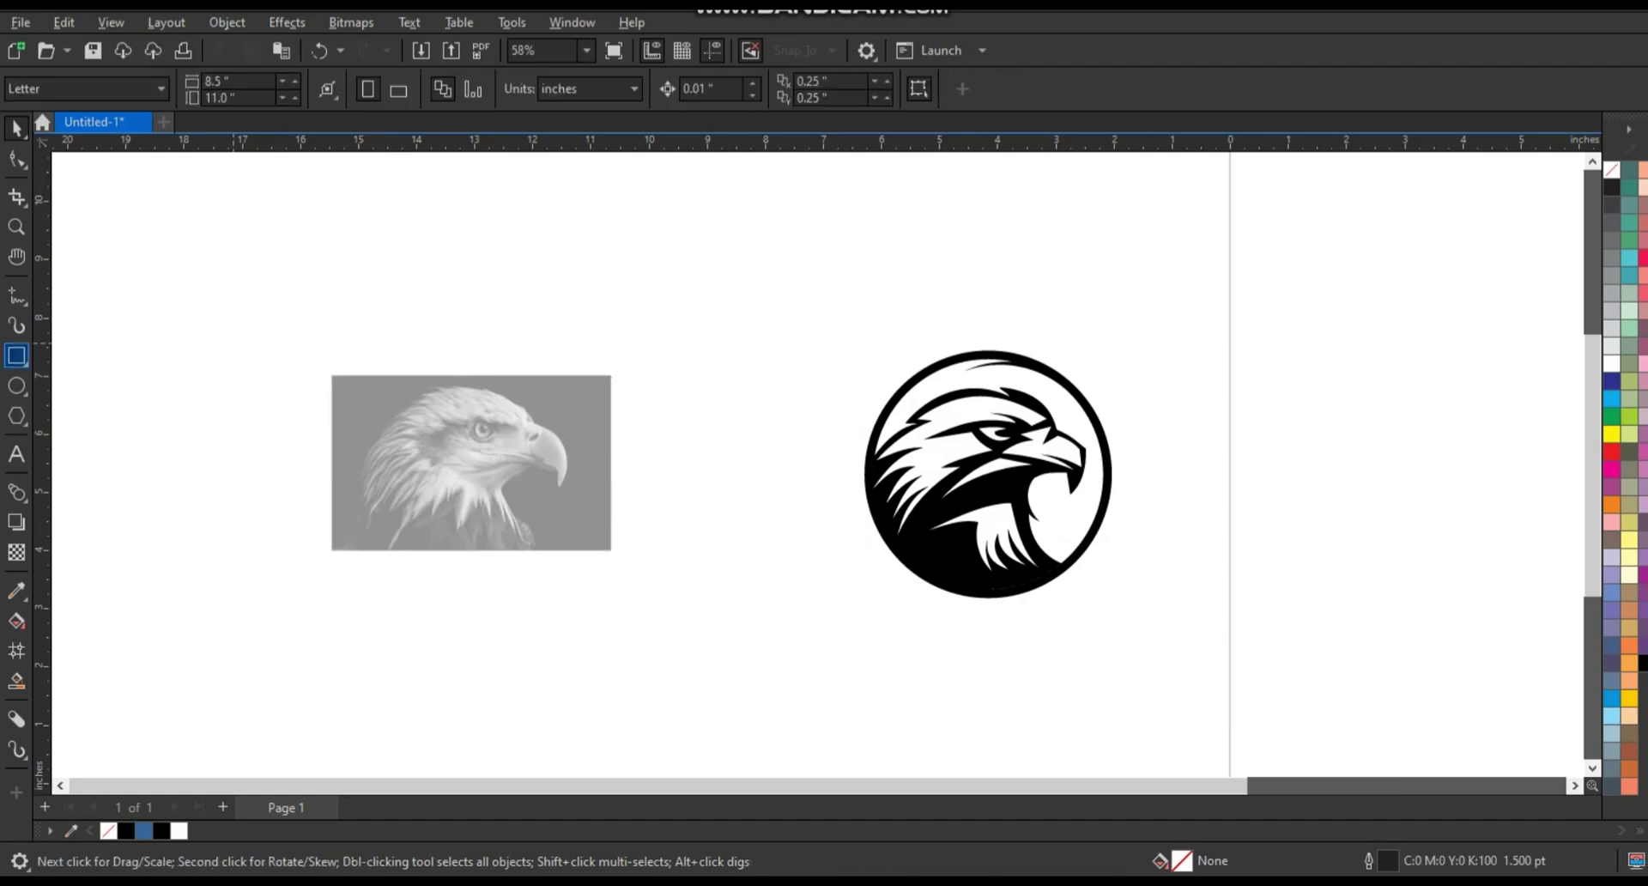
left_click_drag(714, 180, 1205, 671)
key("space")
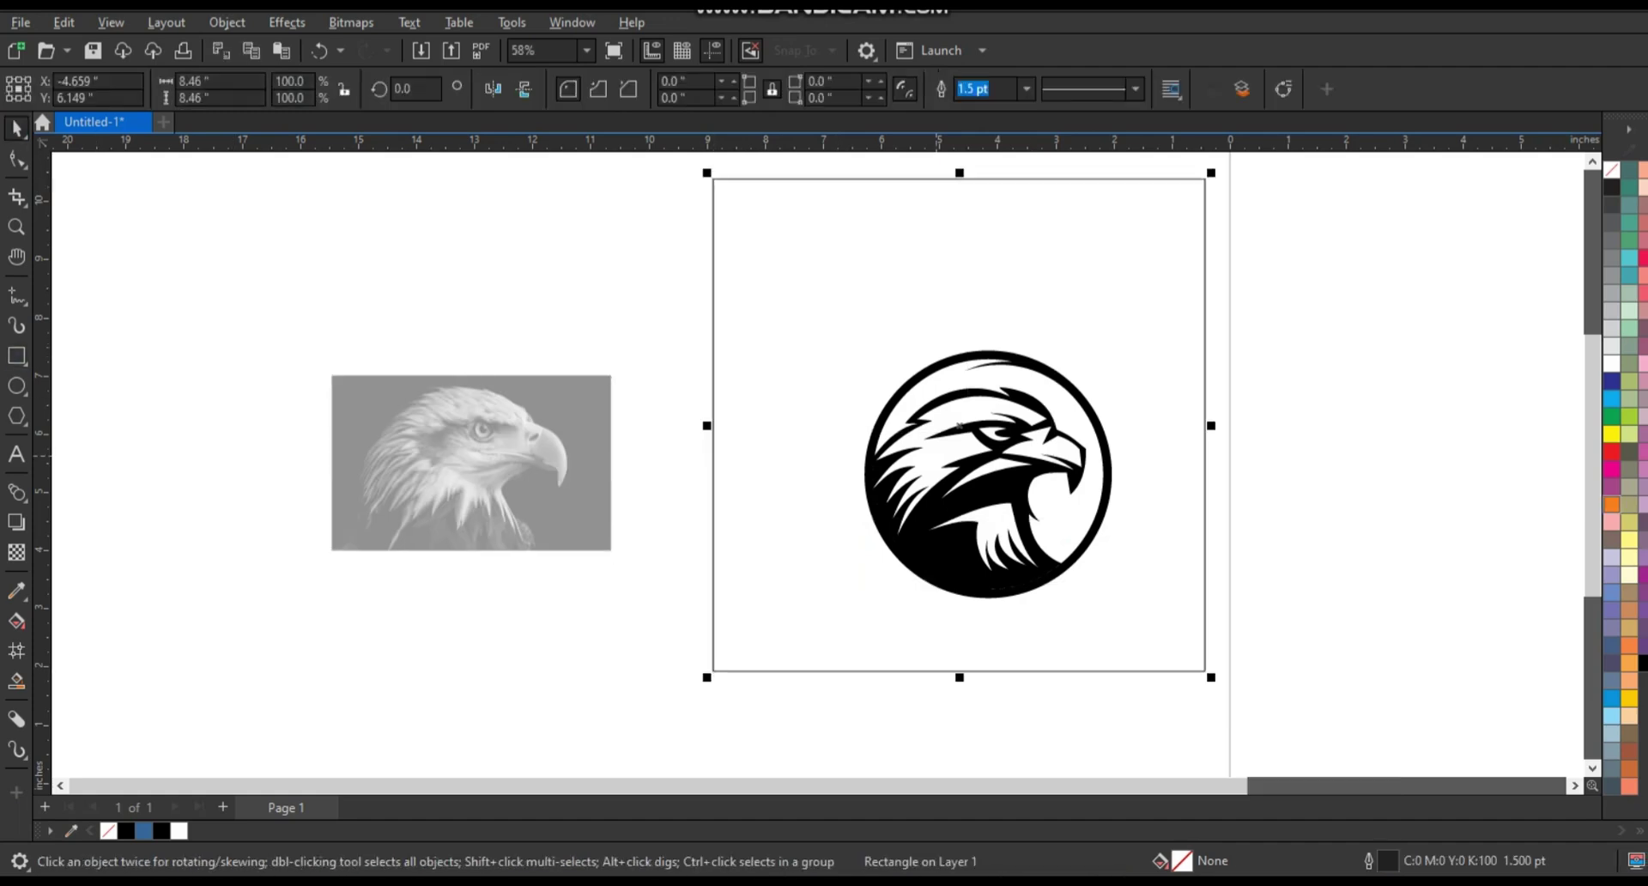
left_click(1611, 504)
key("shift+Page_Down")
key("Escape")
key("Tab")
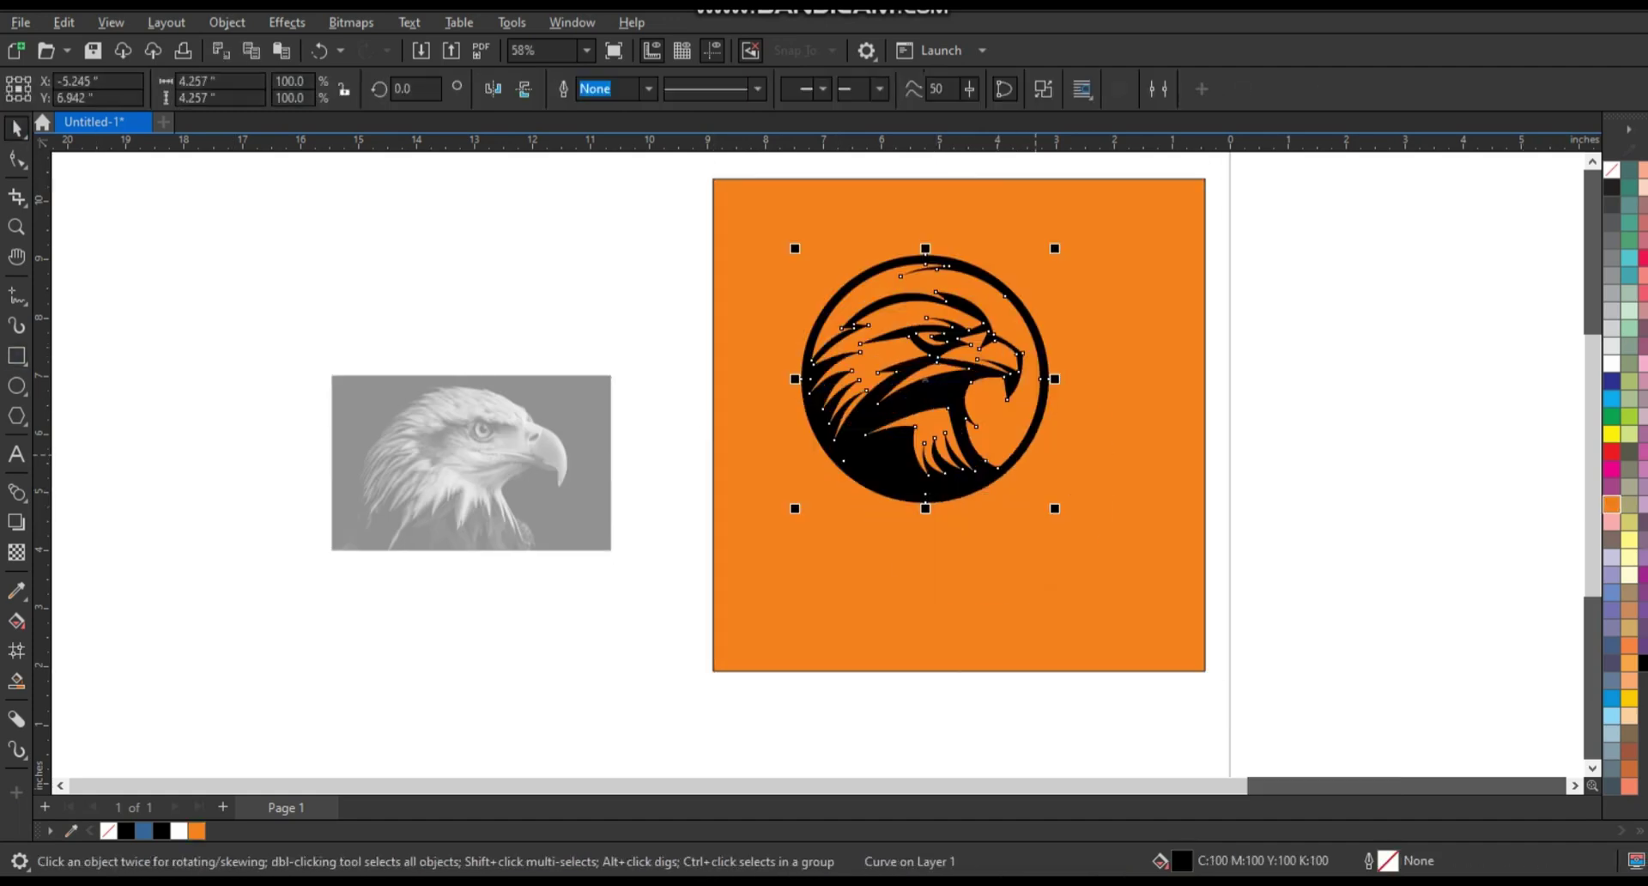
left_click_drag(1055, 248, 1176, 203)
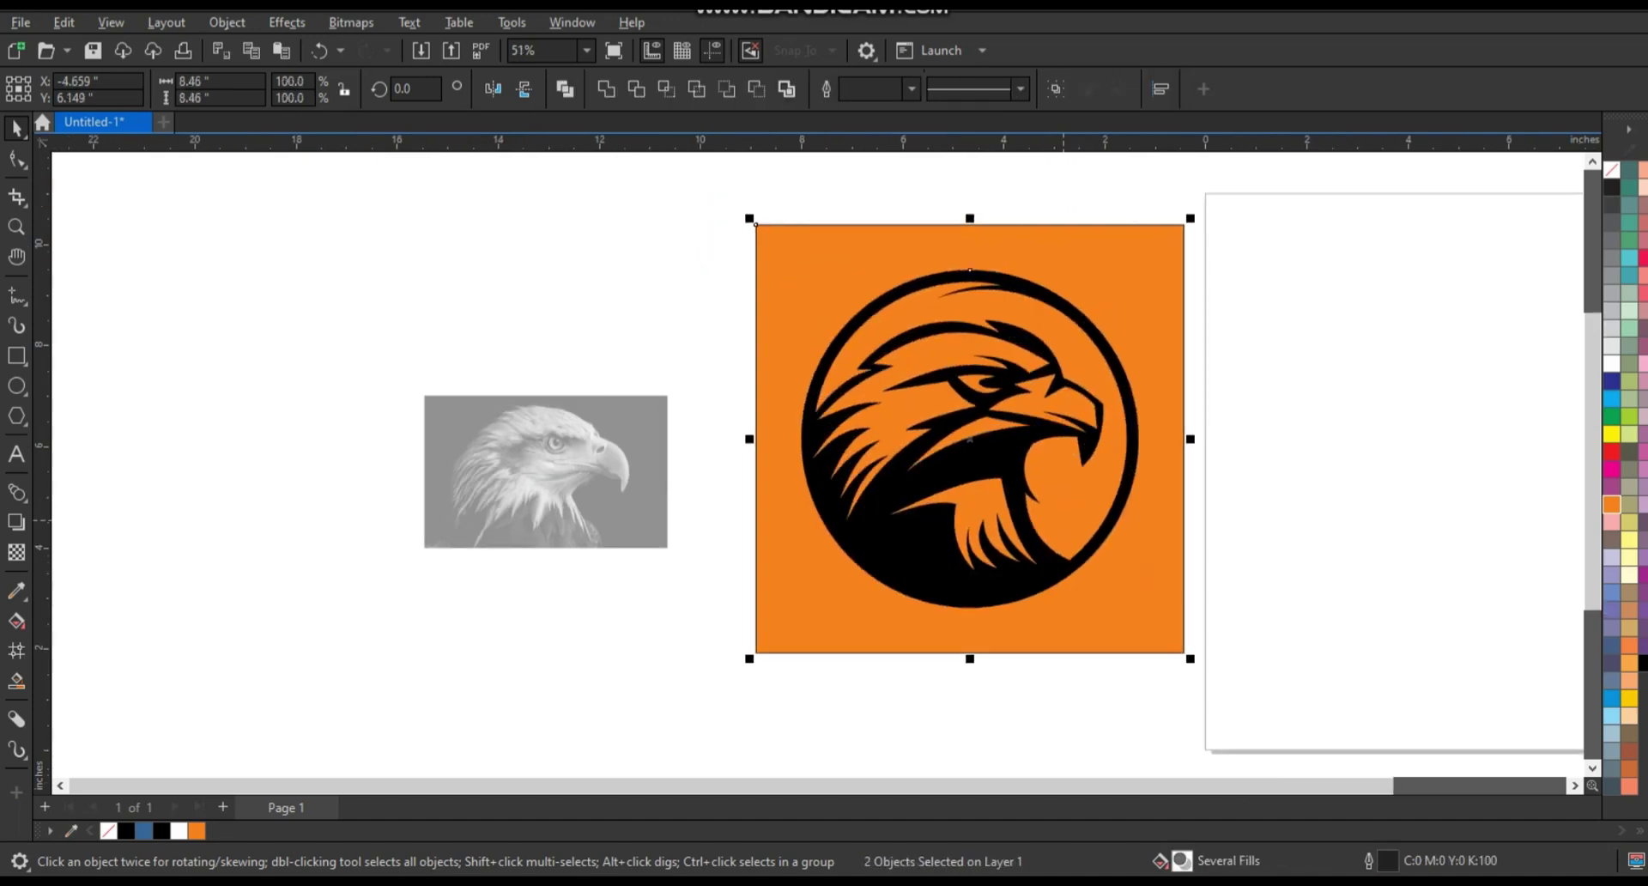
Try grey-green, then teal for the square, with the eagle logo turned white.
right_click(1611, 171)
key("Escape")
left_click(1116, 257)
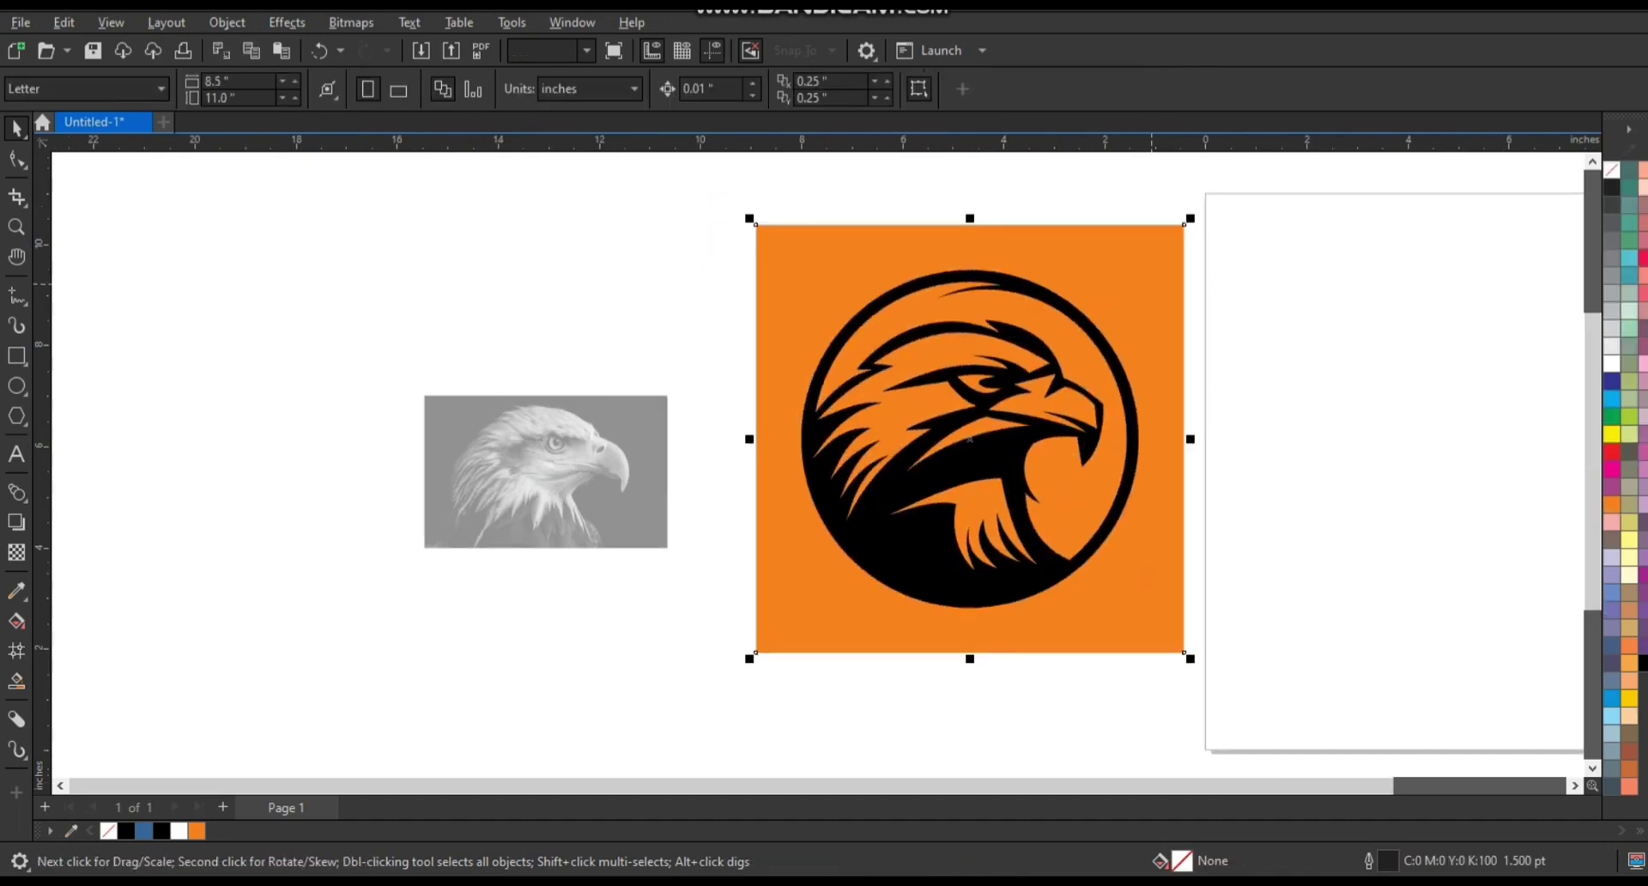
left_click(1628, 291)
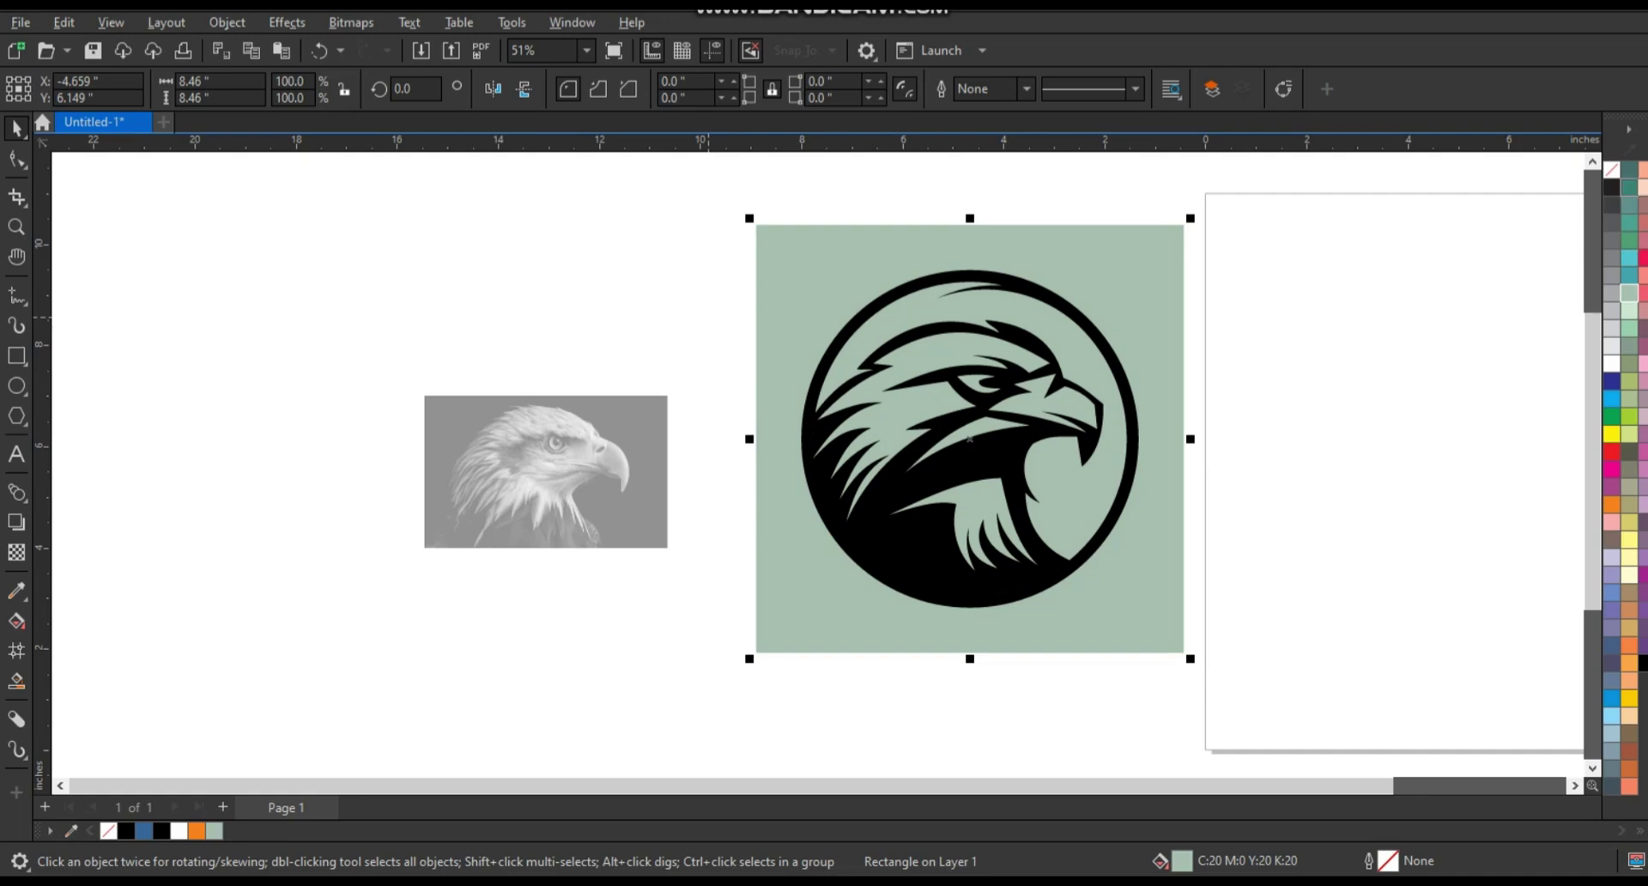
left_click(1628, 230)
left_click(1556, 246)
key("Tab")
left_click(1611, 363)
Undo the white logo and coloured square tests, back to the plain black logo.
key("ctrl+z")
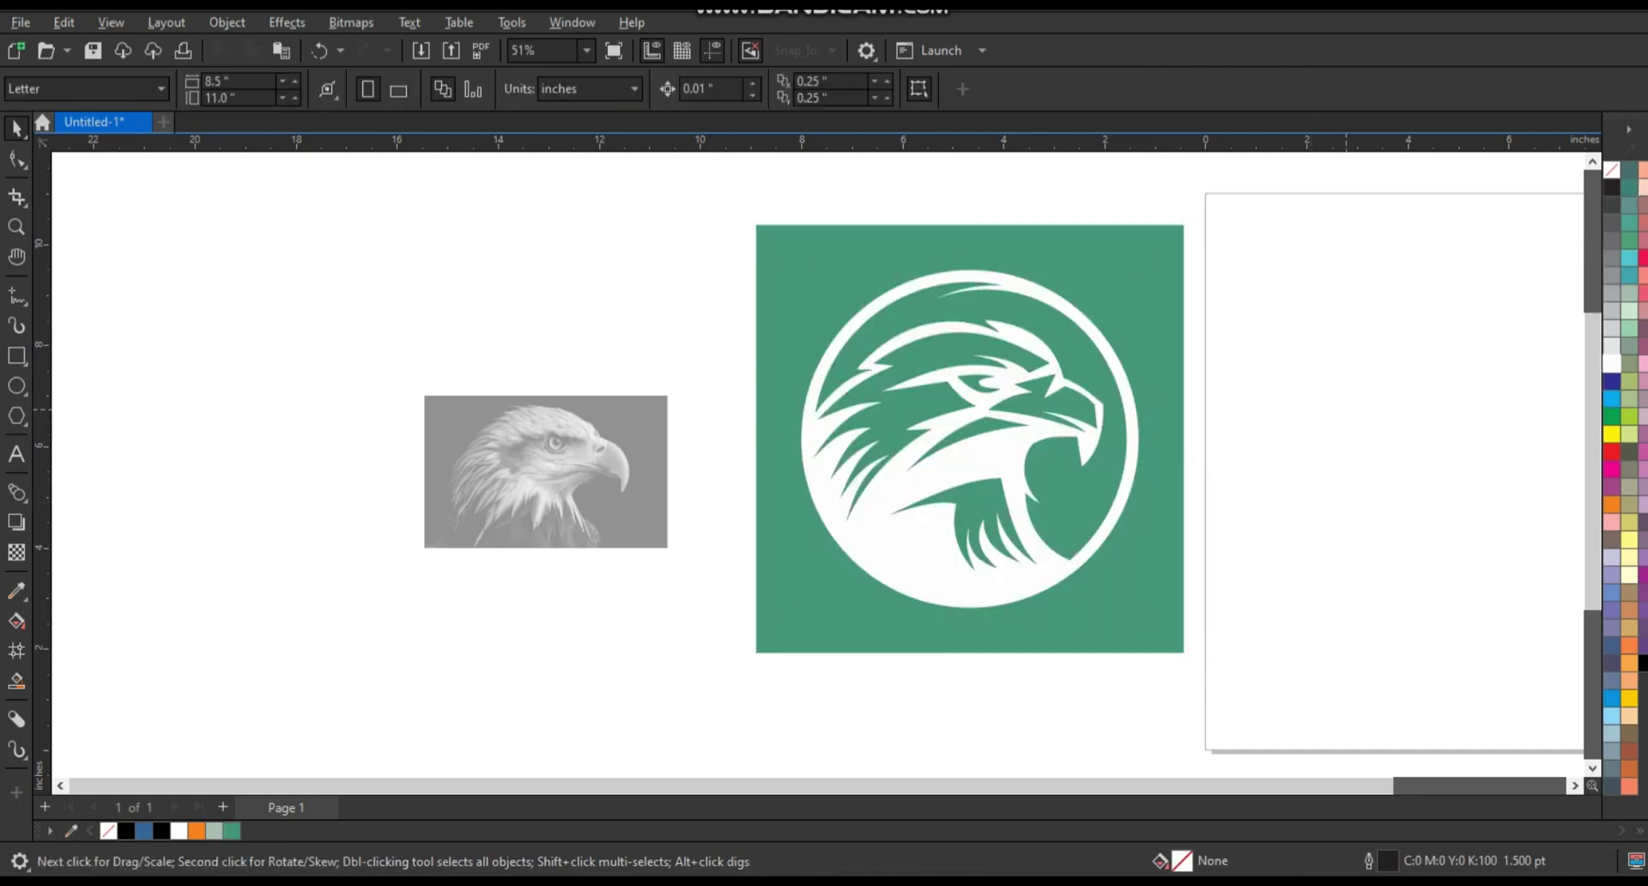
key("ctrl+z")
key("ctrl+z")
key("ctrl+z")
key("ctrl+z")
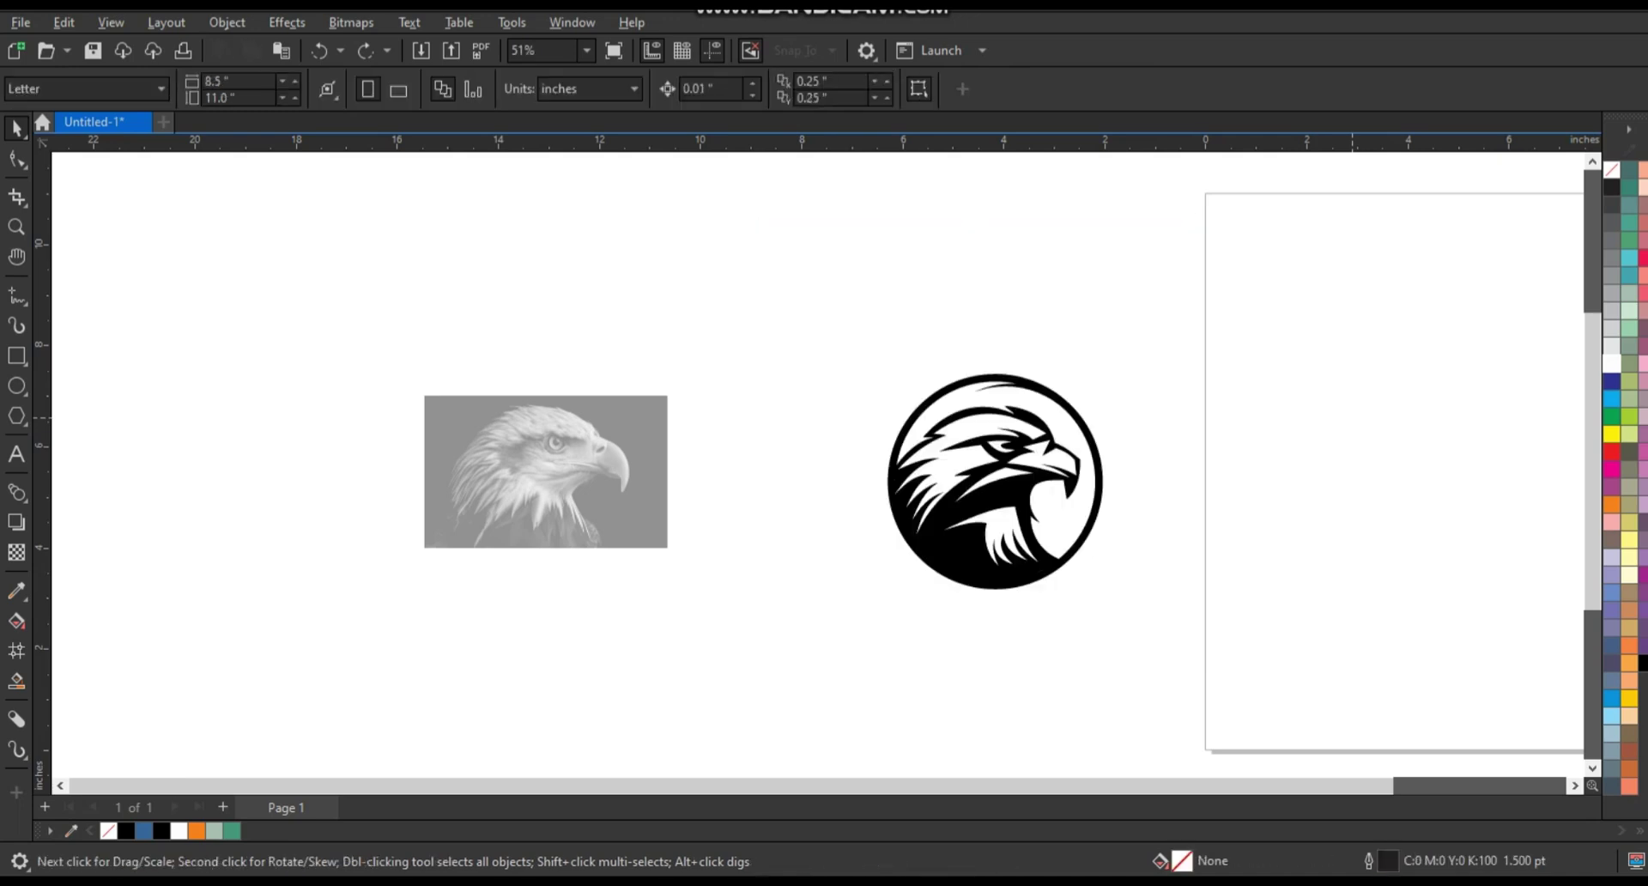
key("ctrl+z")
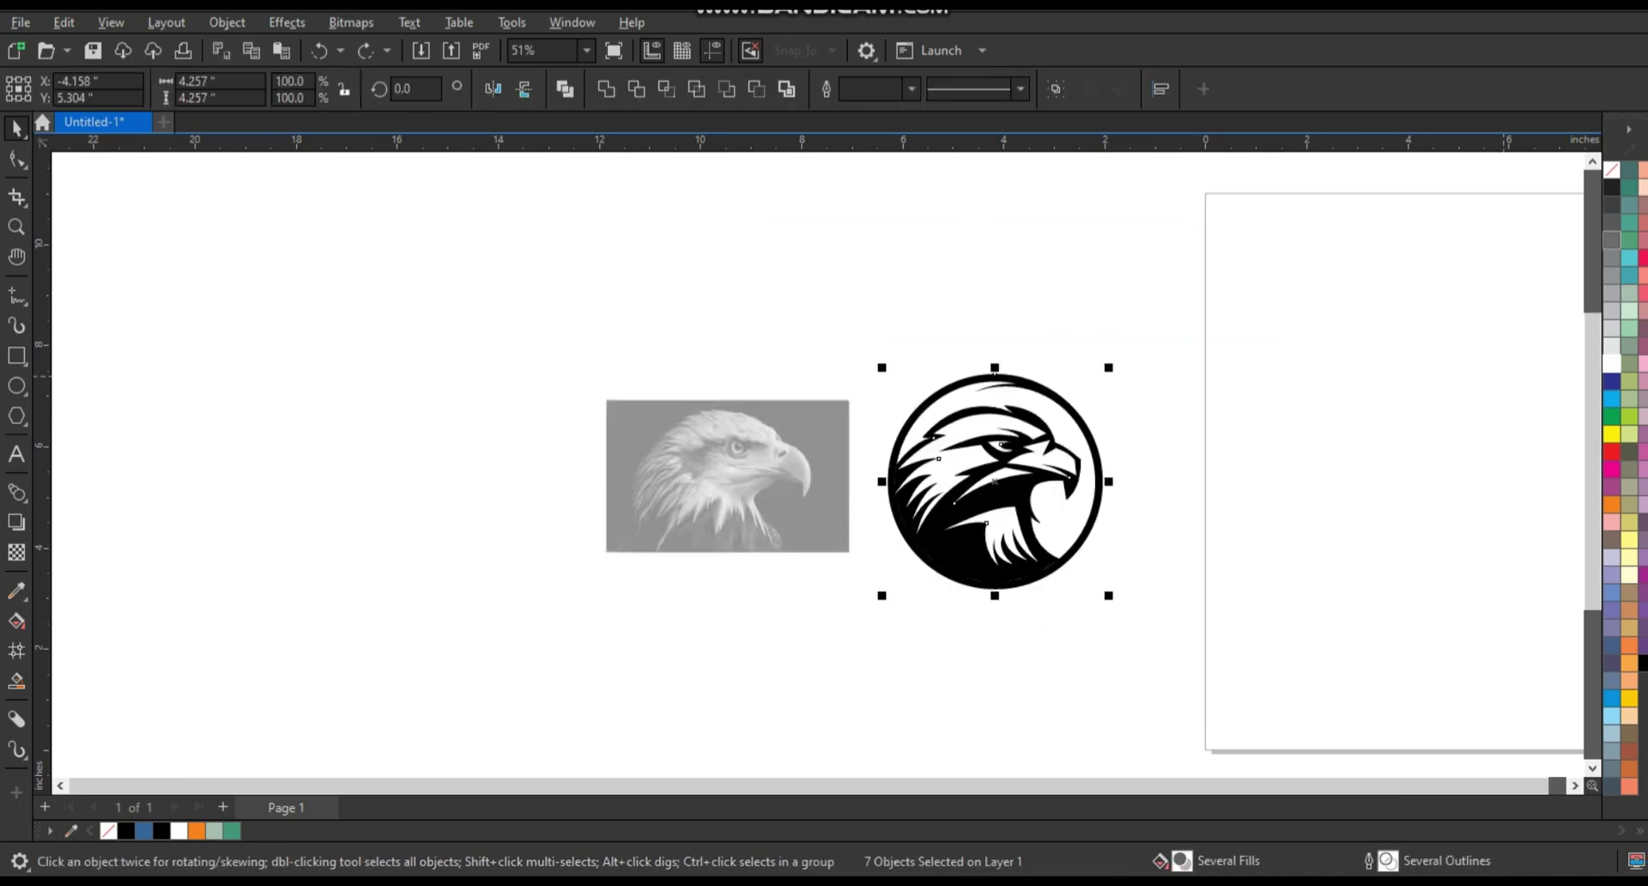